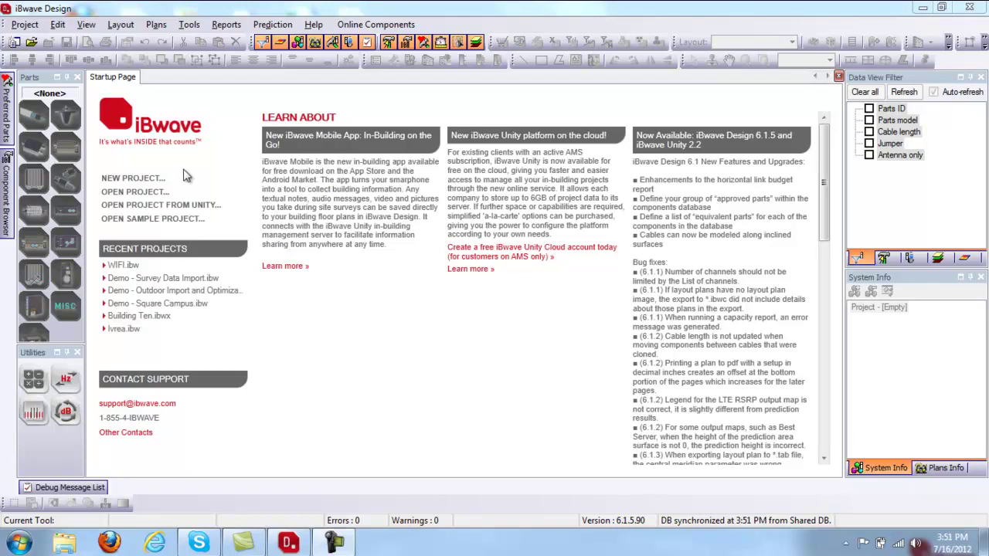
# Create a new project named "Demo Project" with the default date and settings
pyautogui.click(157, 179)
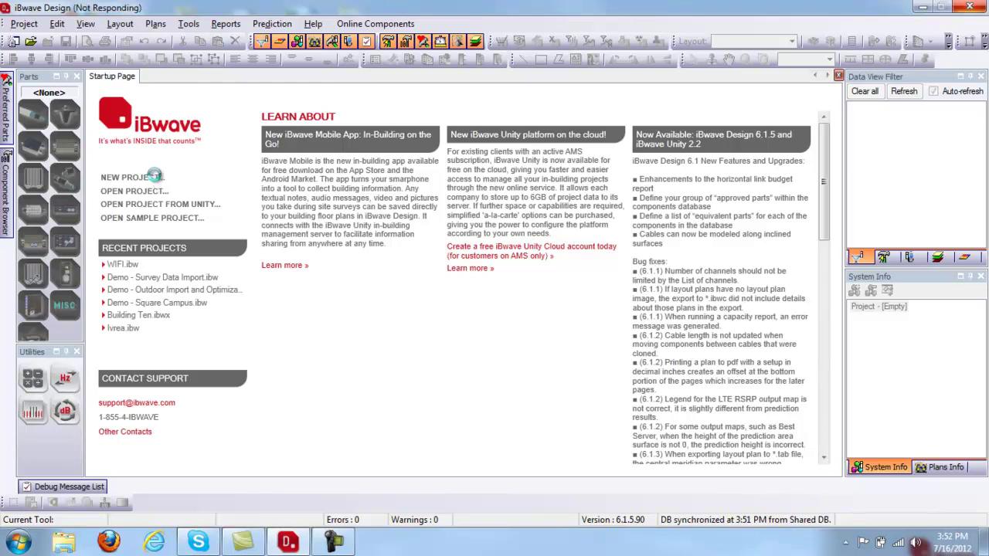
pyautogui.click(490, 86)
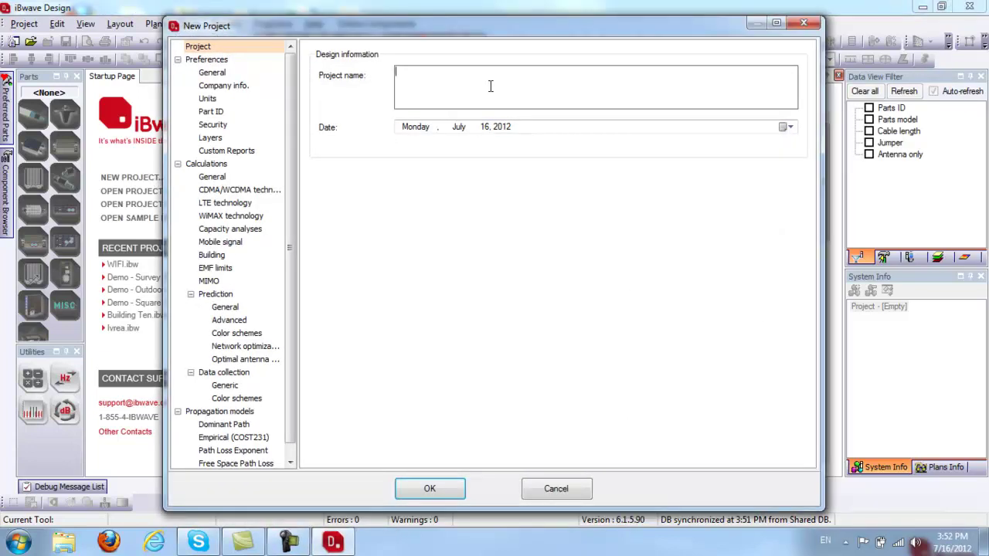
pyautogui.write('Demo Project')
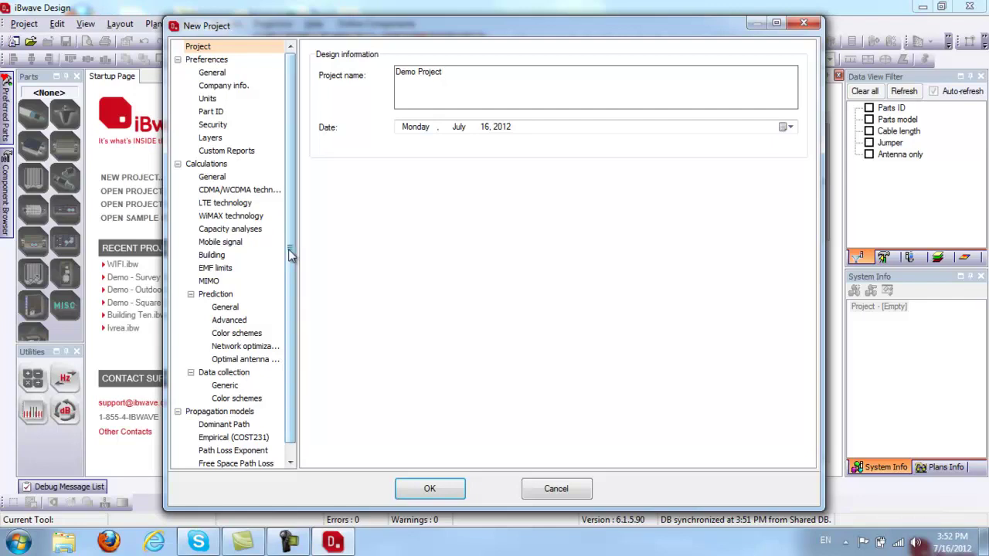
pyautogui.click(447, 492)
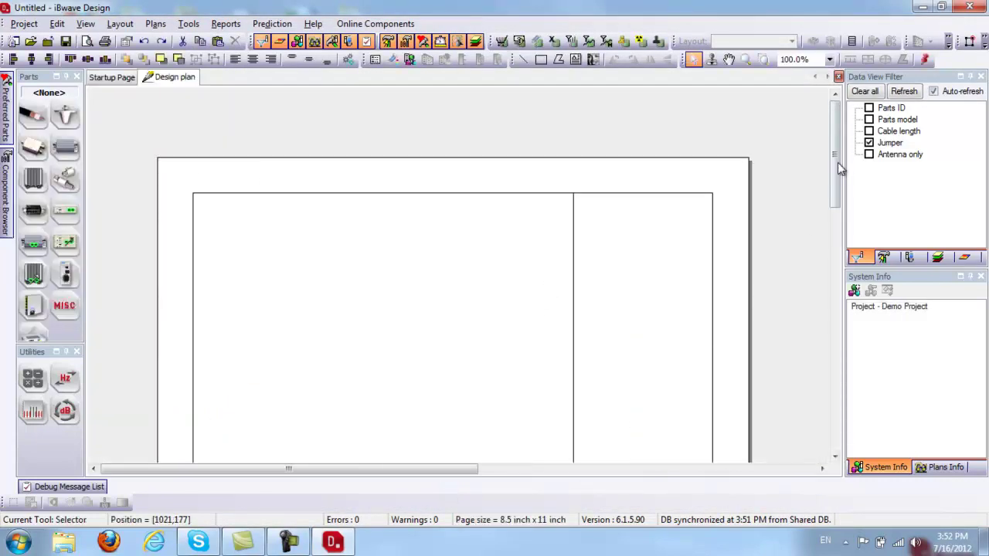
# Add a new layout plan to the project and name it "Floor 1"
pyautogui.moveTo(835, 159)
pyautogui.mouseDown()
pyautogui.moveTo(843, 230)
pyautogui.moveTo(839, 147)
pyautogui.mouseUp()
pyautogui.click(157, 24)
pyautogui.click(195, 40)
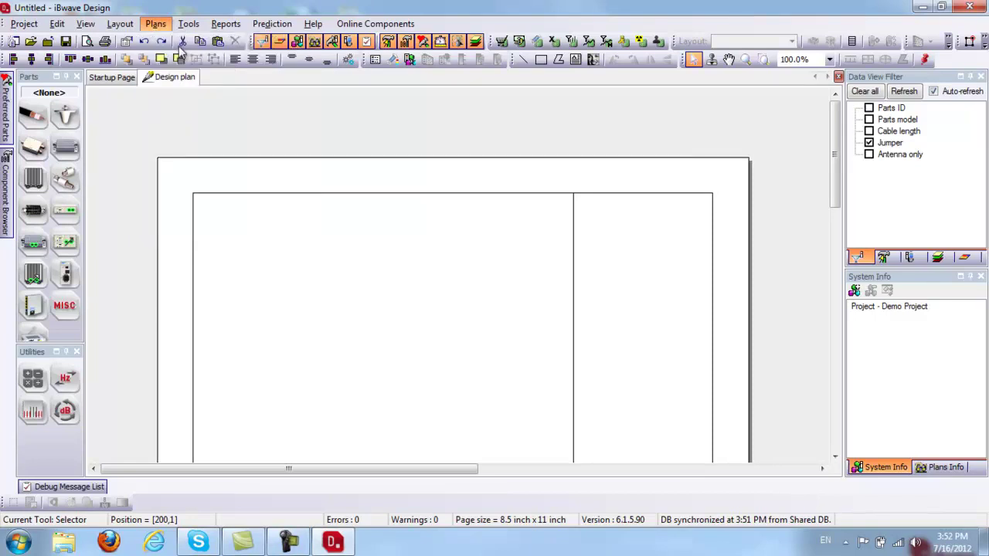
pyautogui.write('Floo')
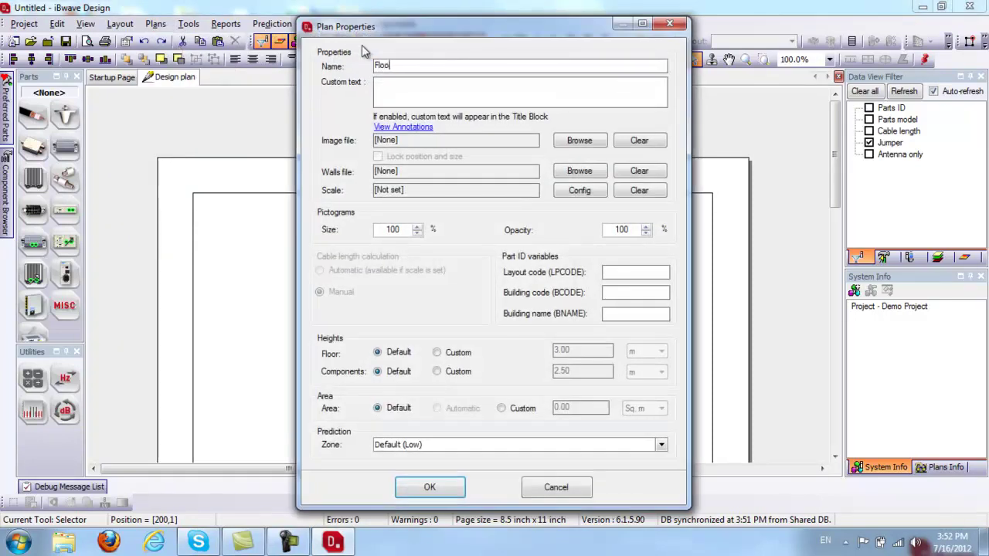
pyautogui.write('r 1')
# Assign the drawing A1-04-30-01 from Demo Docs as the plan's walls file and confirm the plan properties
pyautogui.click(585, 170)
pyautogui.click(578, 143)
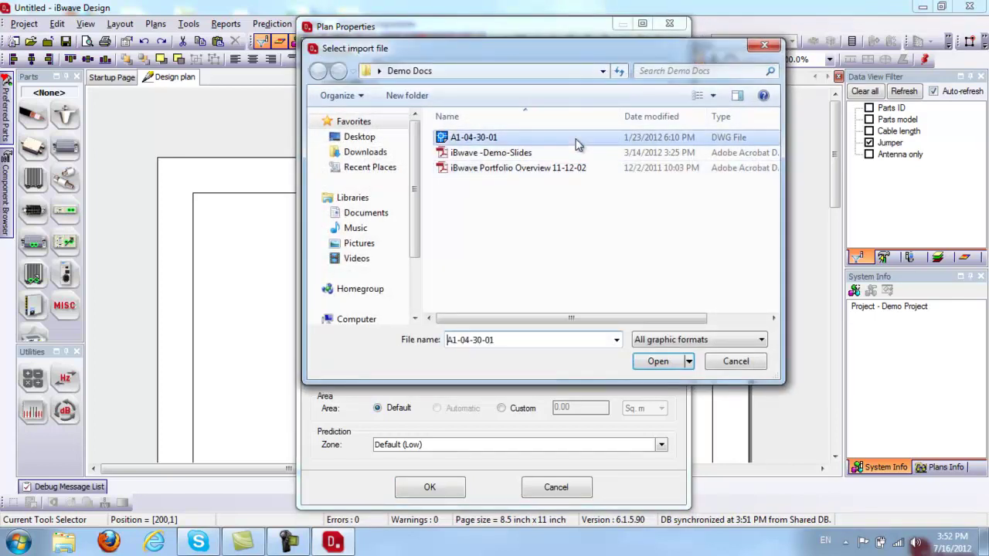
pyautogui.doubleClick(578, 144)
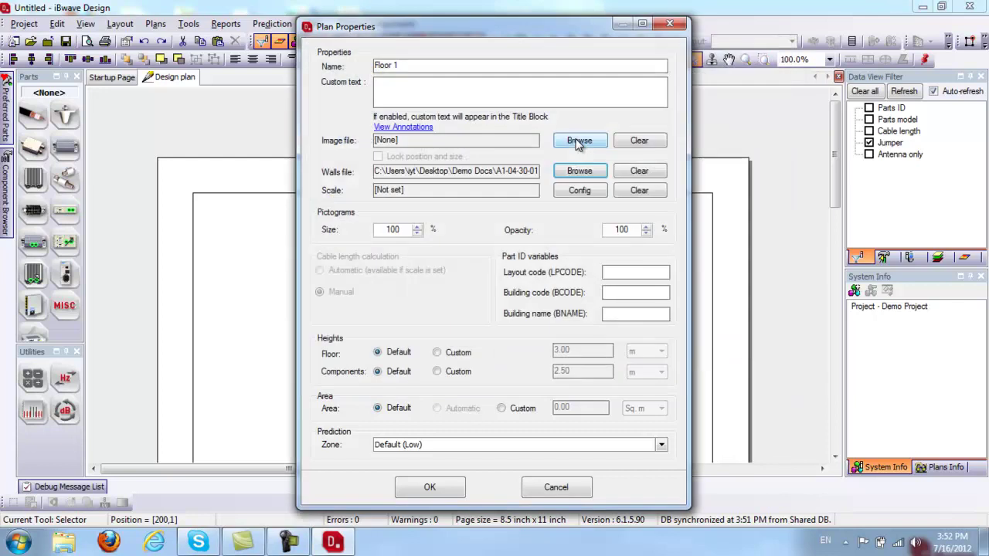
pyautogui.click(430, 487)
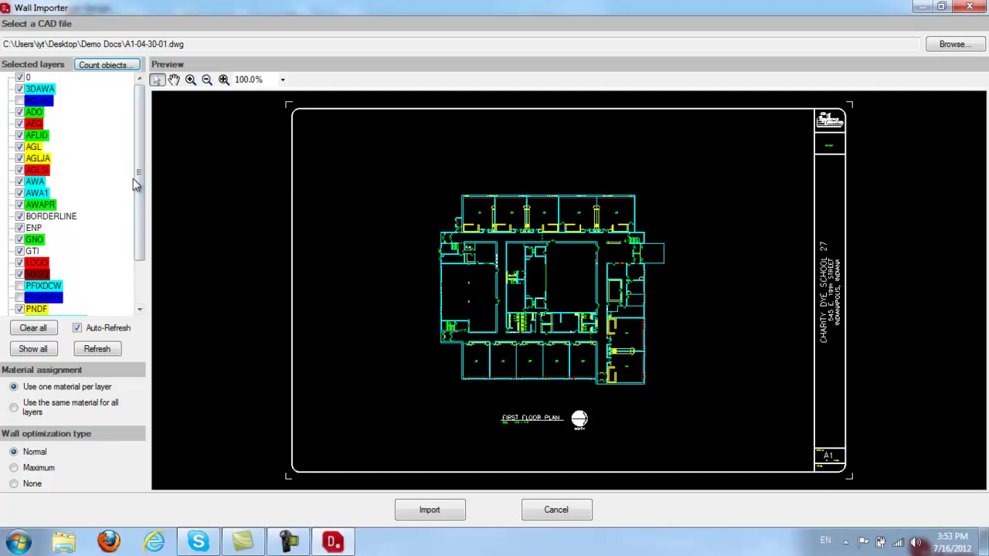
# Limit the wall import to the CAD layers ADO, AWA and AWA1
pyautogui.click(47, 330)
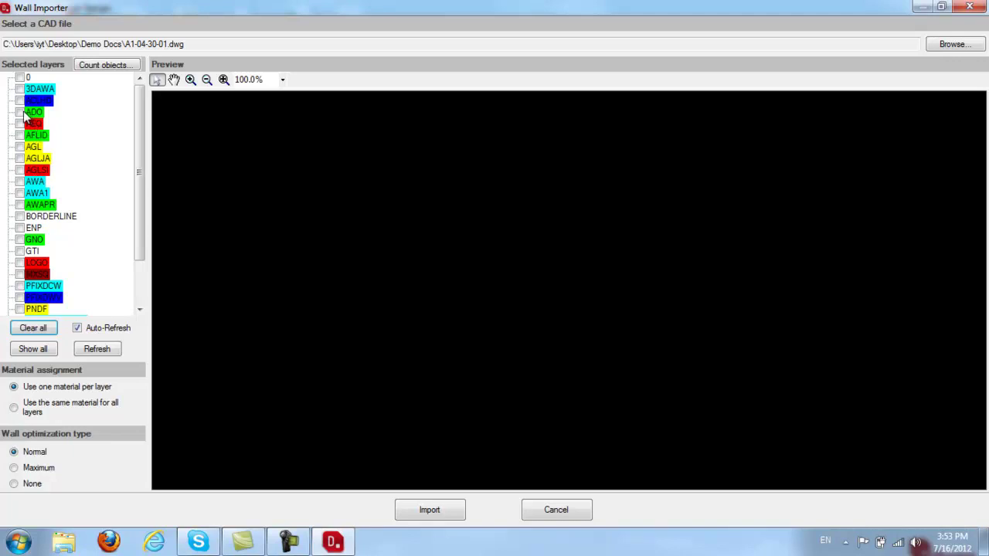
pyautogui.click(19, 112)
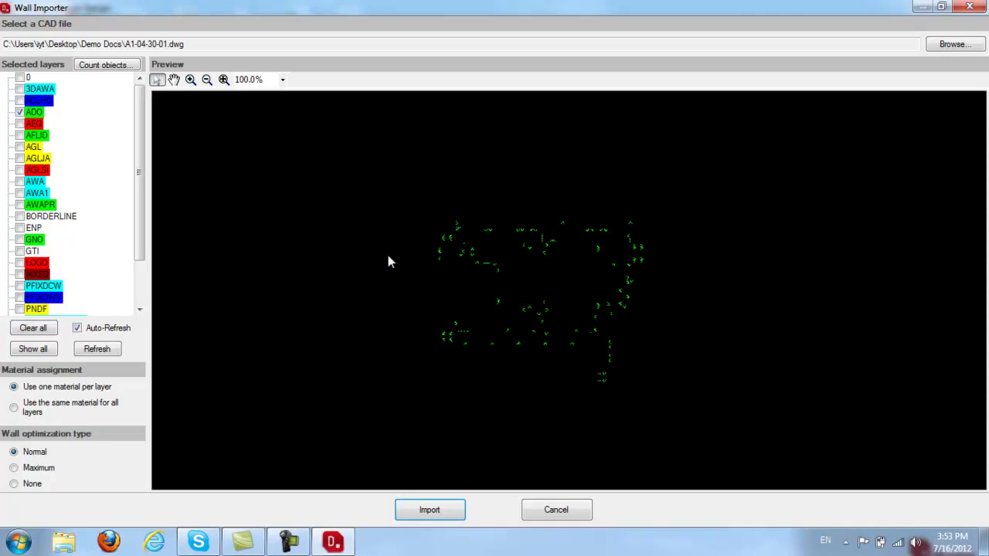
pyautogui.click(19, 182)
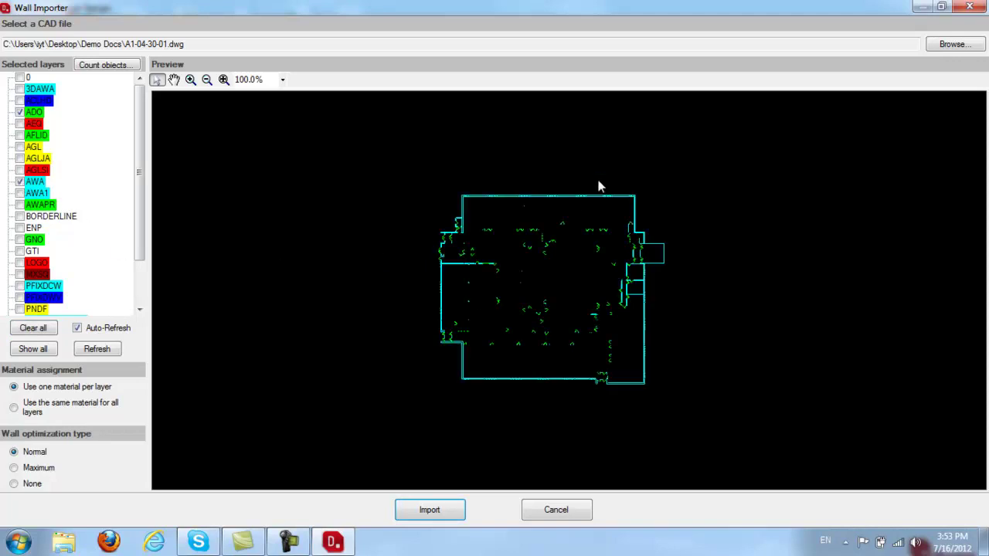
pyautogui.click(19, 193)
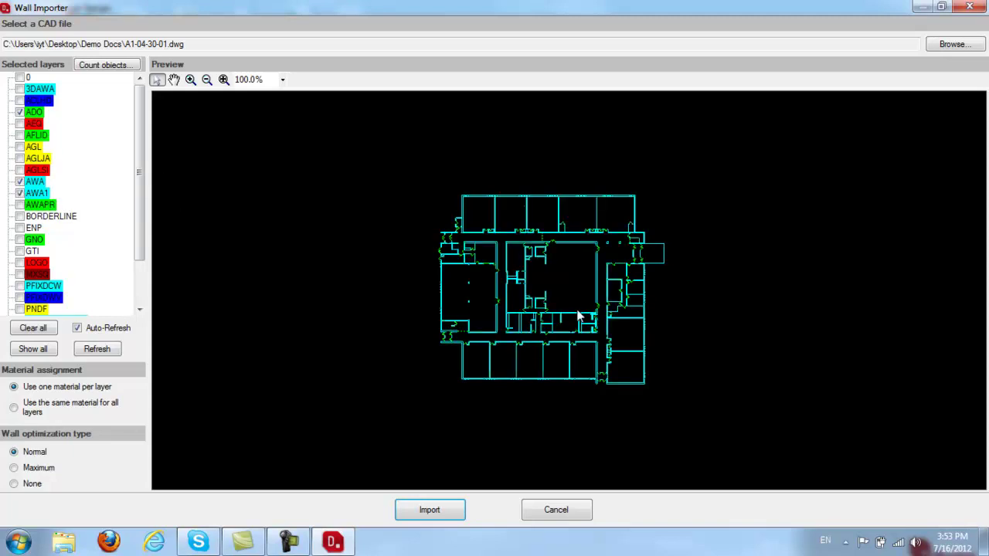
# Start the wall import and assign the Metal material to layer ADO
pyautogui.click(446, 510)
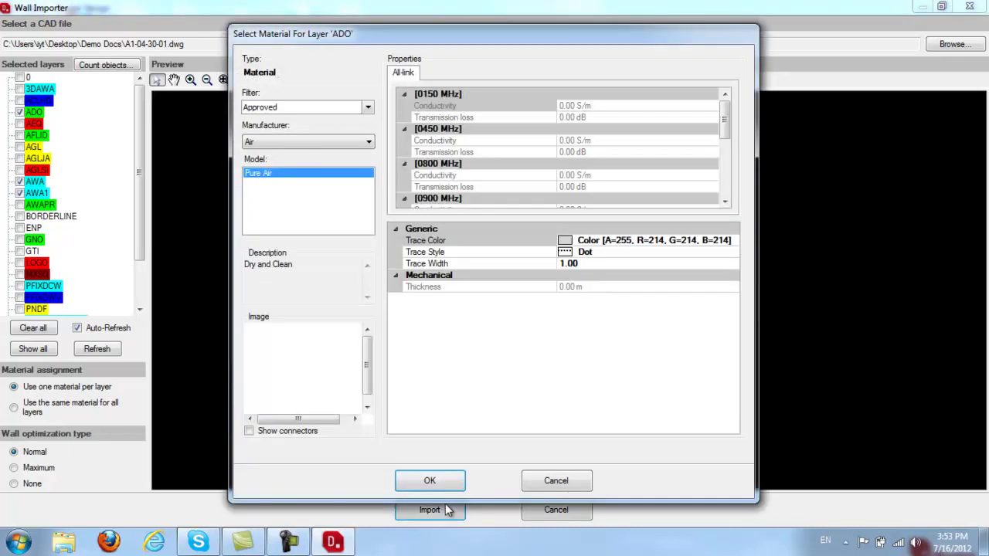
pyautogui.click(367, 147)
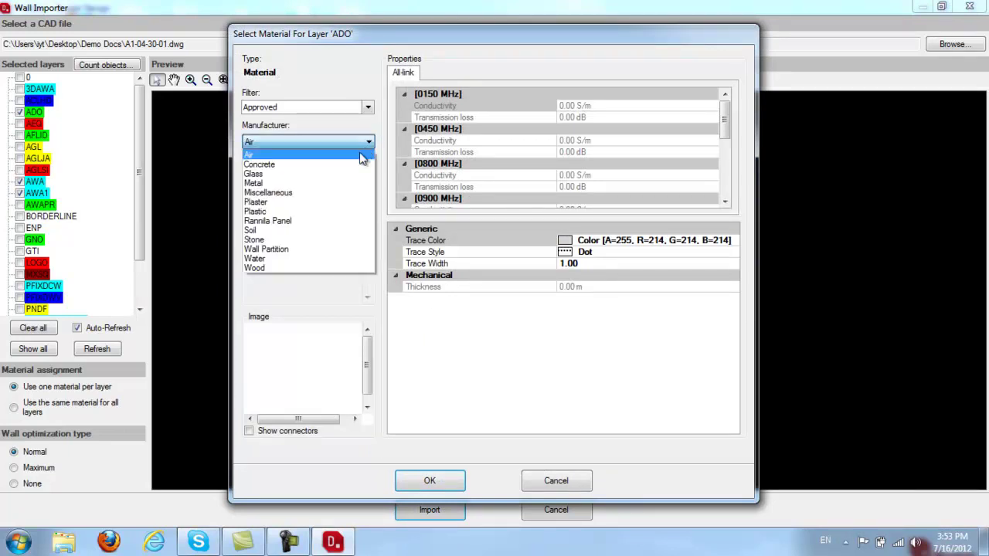
pyautogui.click(353, 183)
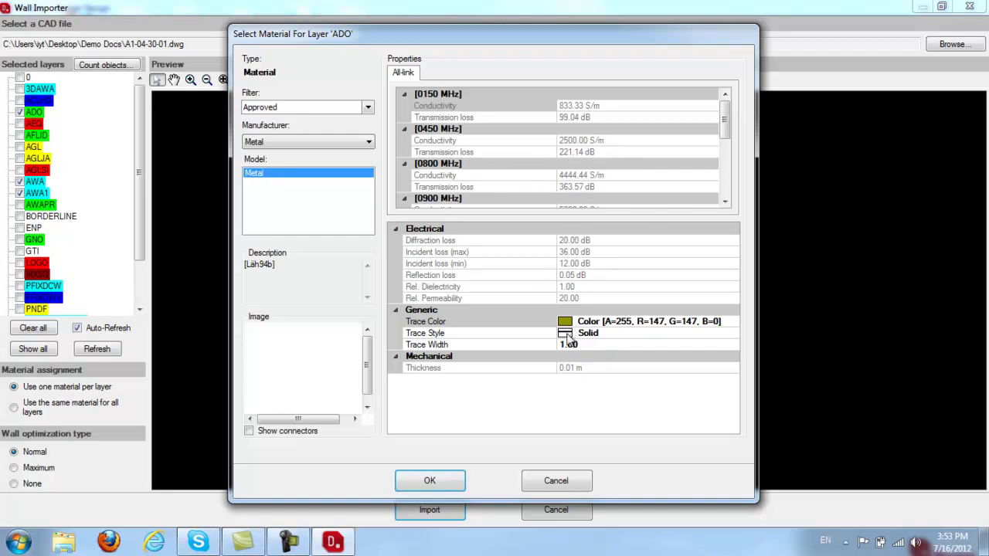
pyautogui.click(454, 480)
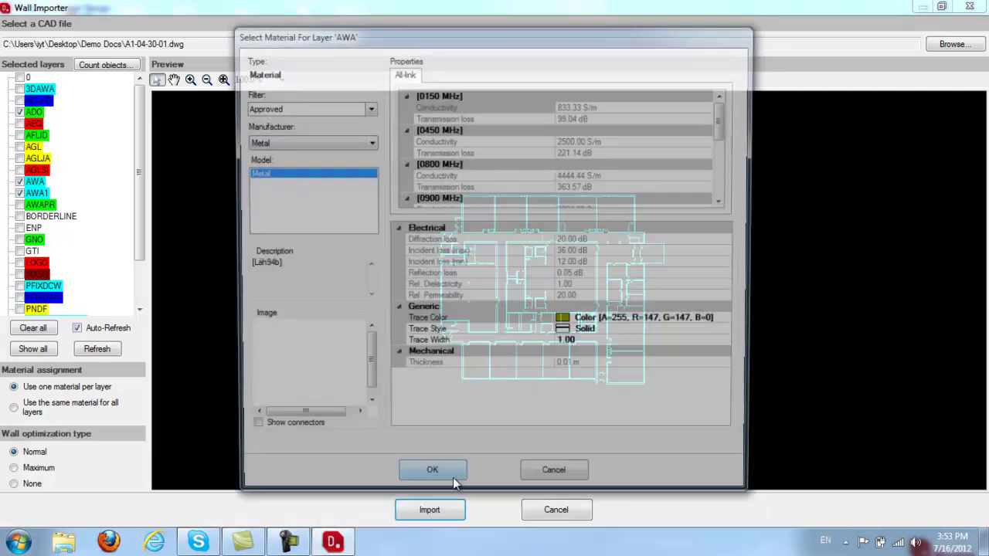
# Assign the Concrete [Heavy] material to layer AWA
pyautogui.click(363, 146)
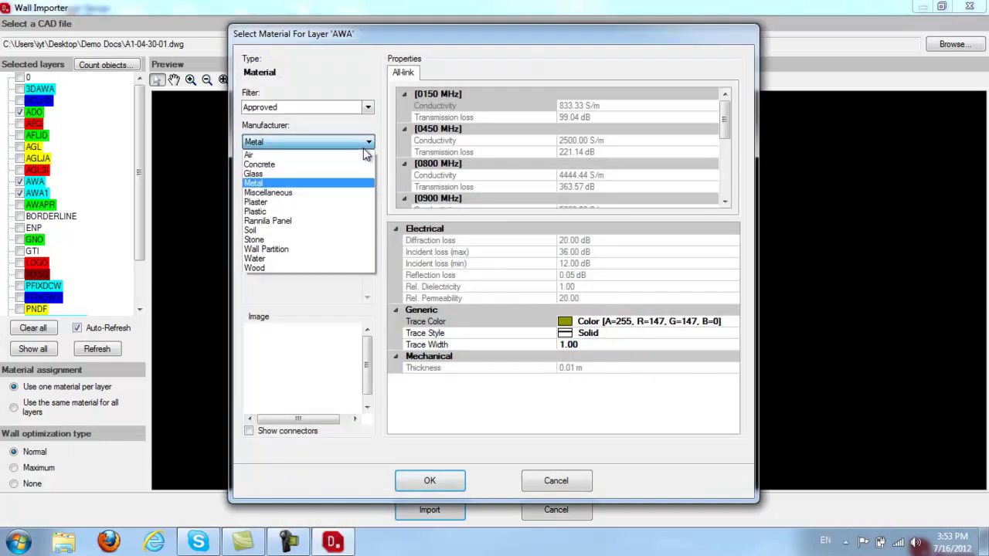
pyautogui.click(363, 165)
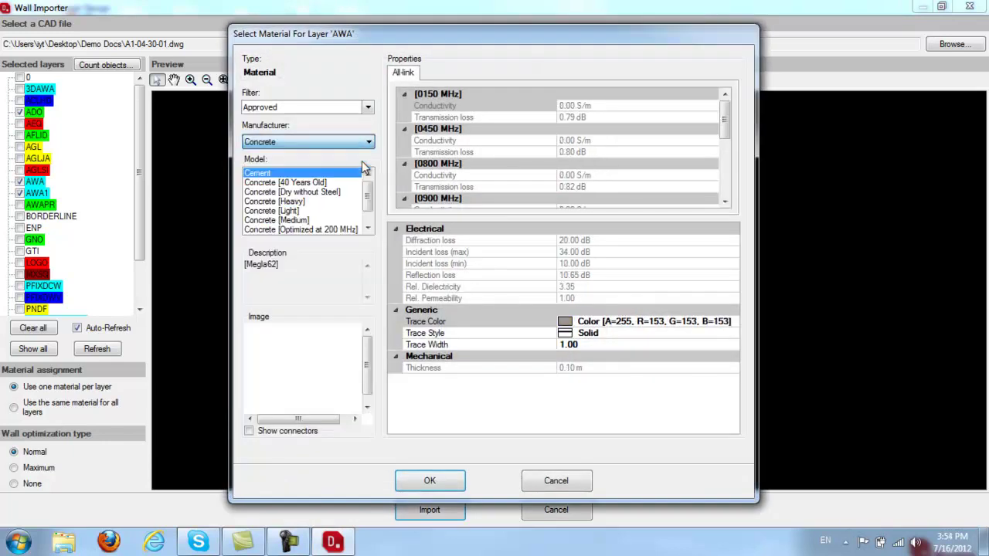
pyautogui.click(344, 203)
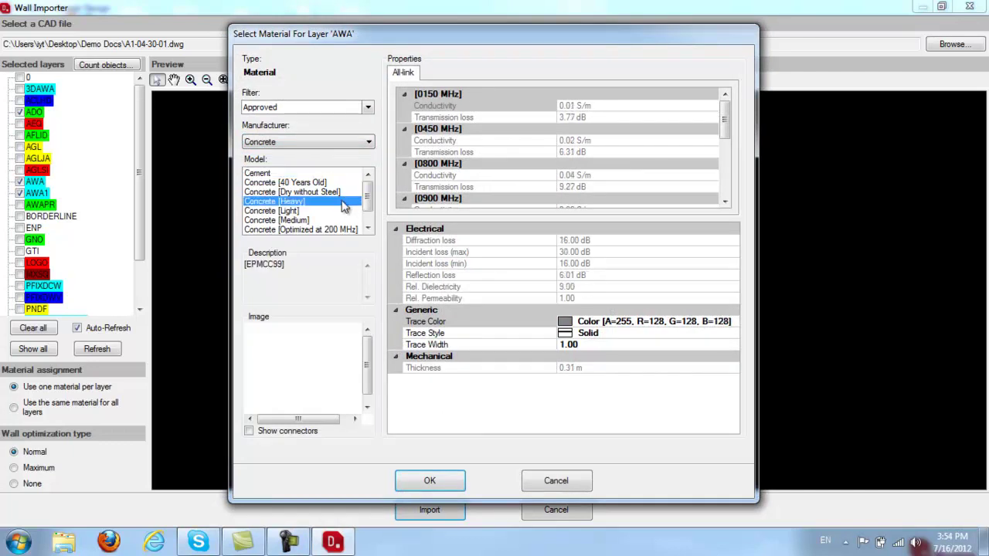
pyautogui.click(448, 484)
# Choose Plaster with the Drywall model as the material for layer AWA1
pyautogui.click(367, 144)
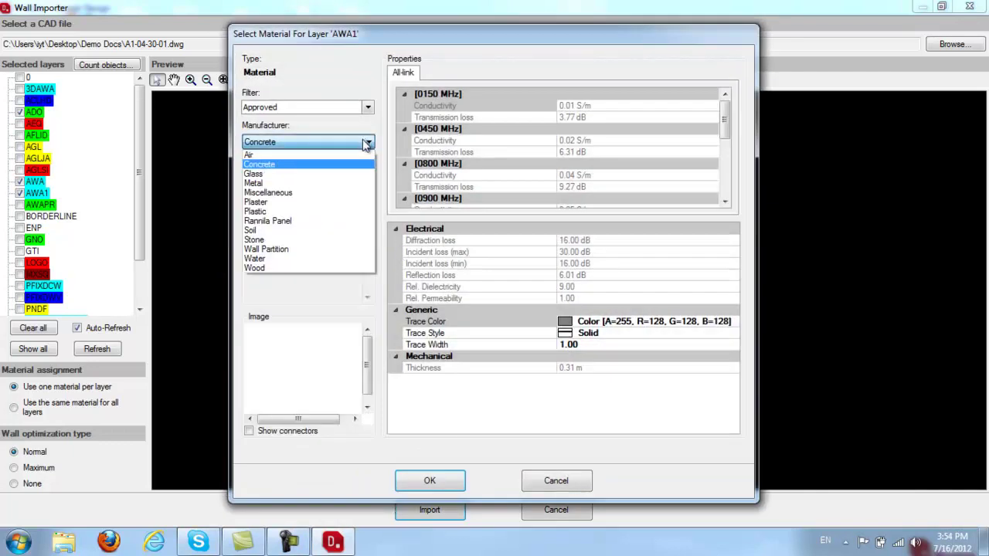
pyautogui.click(347, 202)
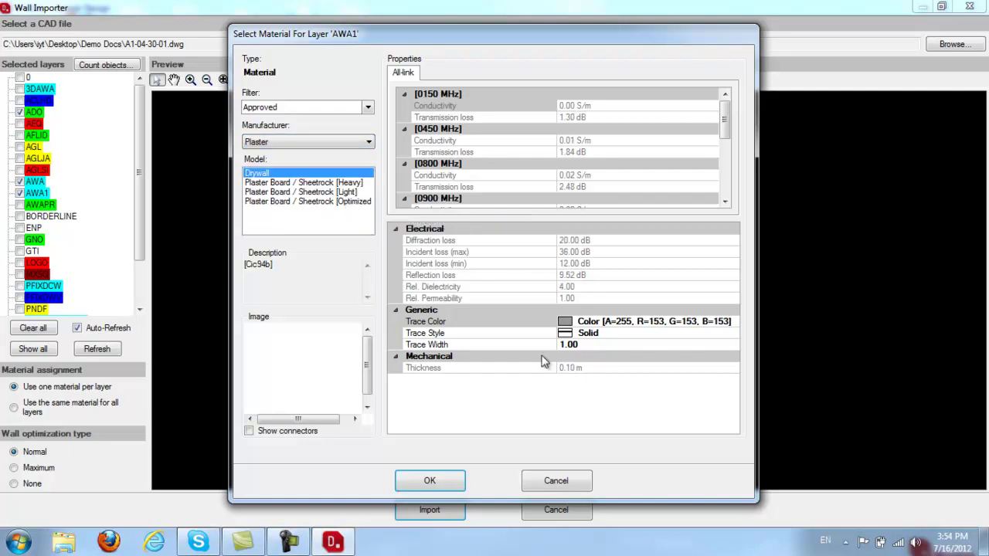
pyautogui.click(641, 322)
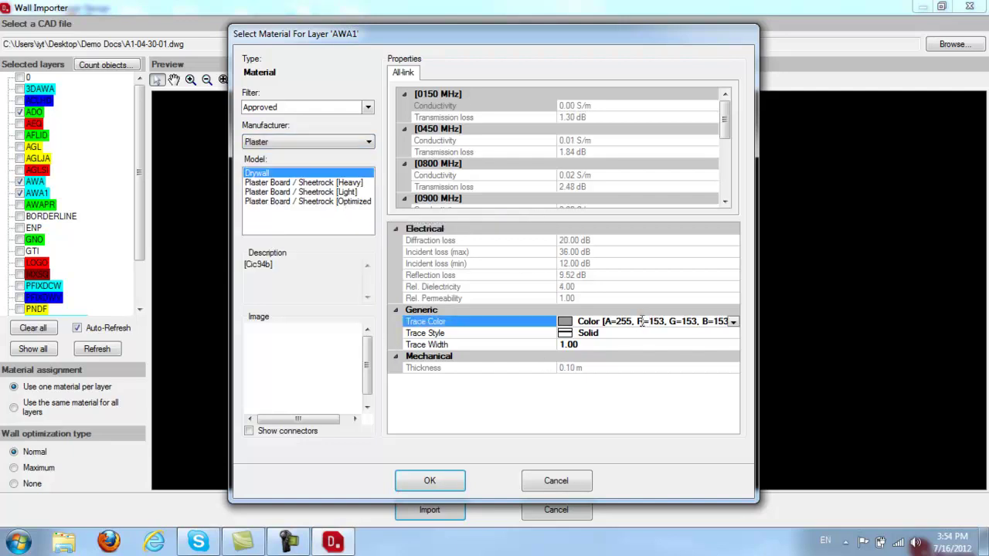
pyautogui.click(734, 323)
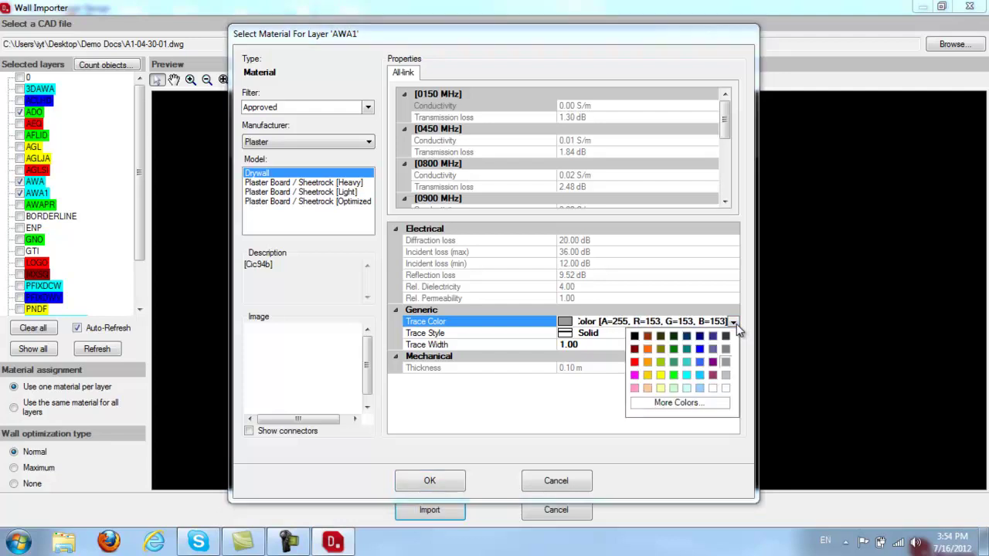
pyautogui.click(599, 408)
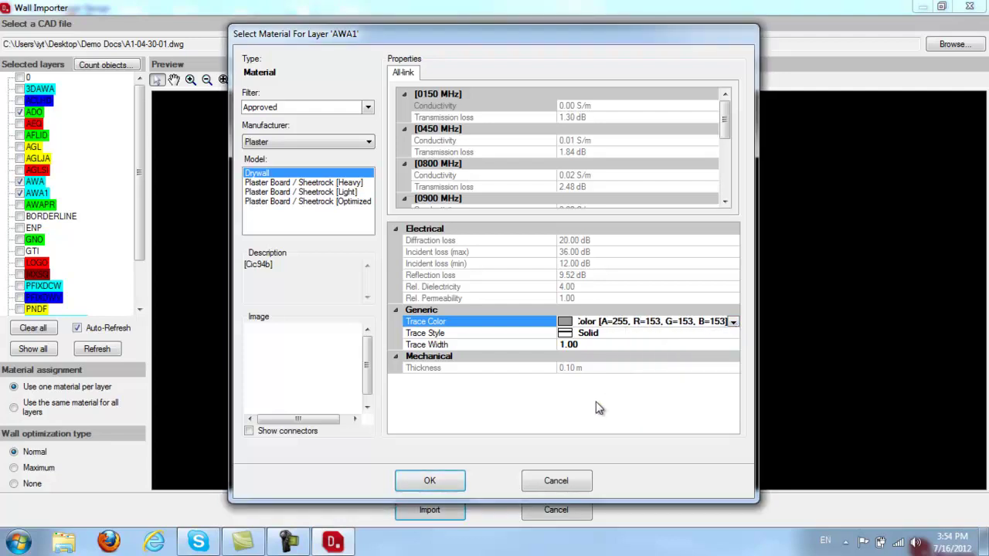
# Confirm the AWA1 material and complete the import using the height from plan properties for all layers
pyautogui.click(444, 480)
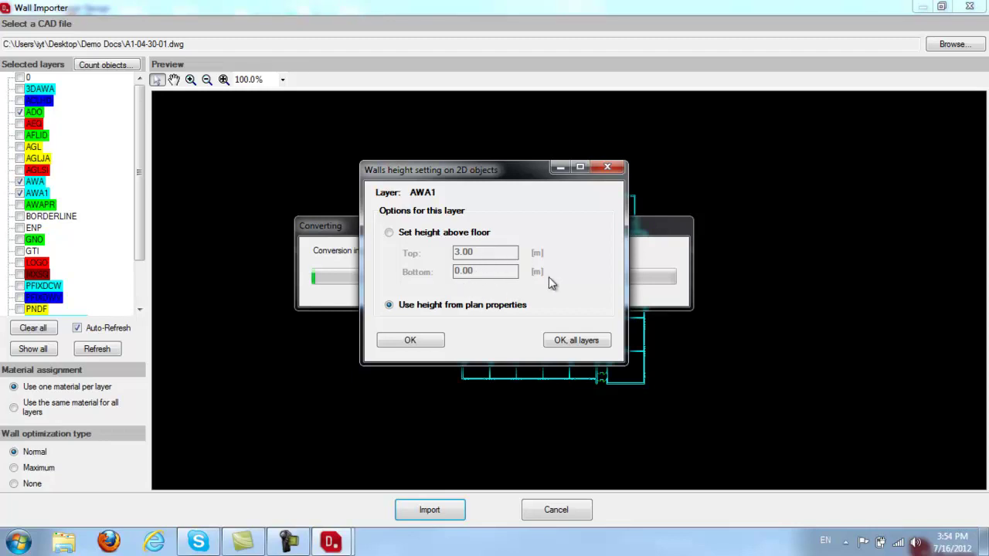
pyautogui.click(592, 341)
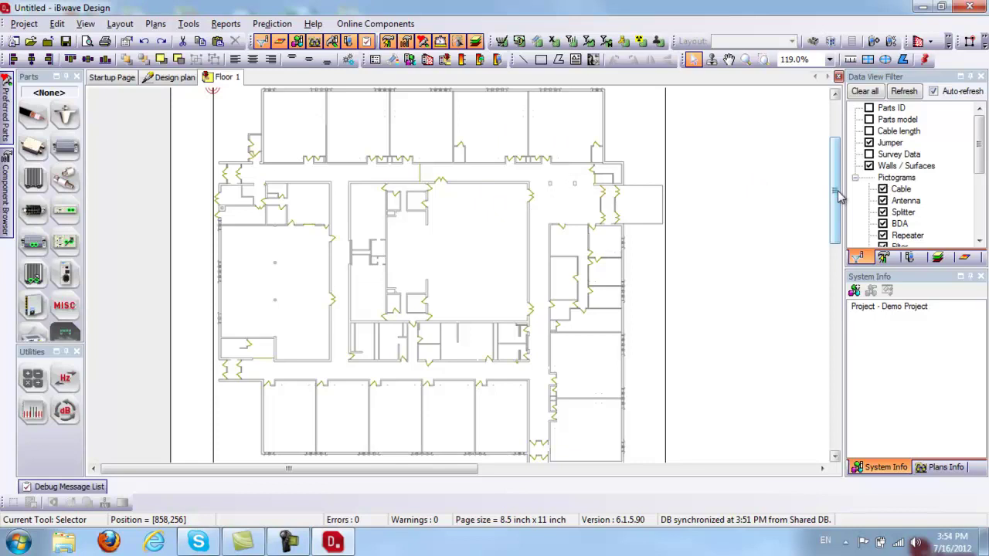
# Check the material properties of an interior wall and a door around the large central room on Floor 1
pyautogui.scroll(1, 837, 189)
pyautogui.click(607, 164)
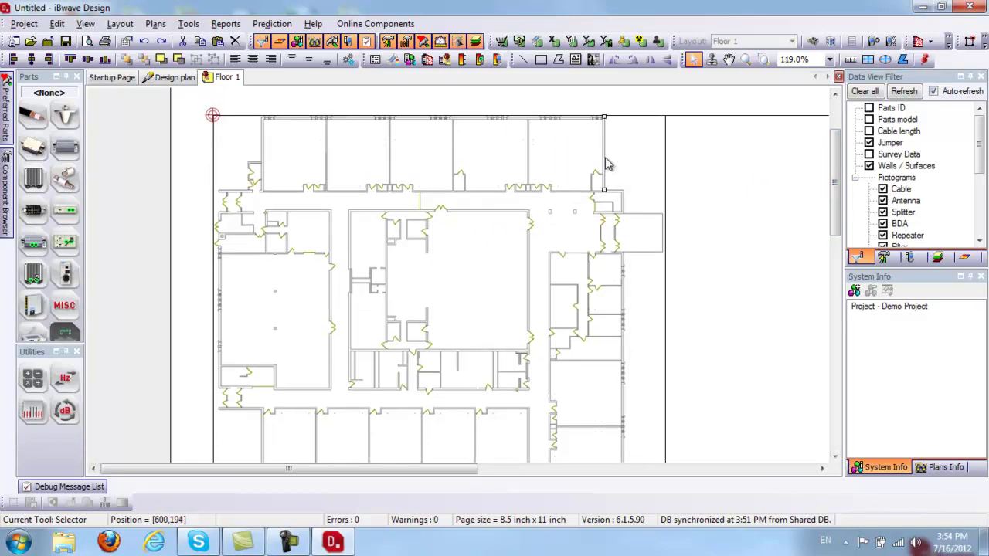
pyautogui.doubleClick(606, 164)
pyautogui.doubleClick(529, 283)
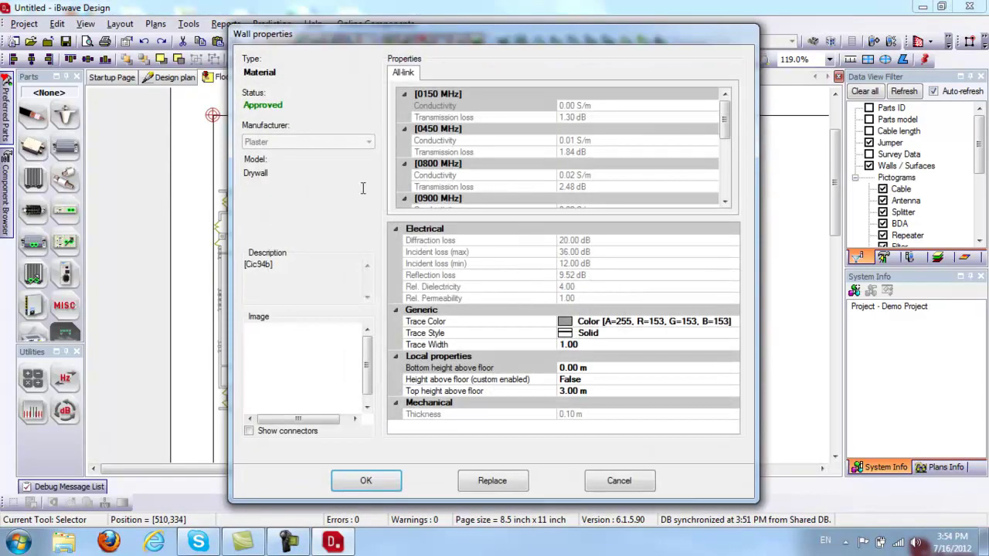
pyautogui.click(618, 479)
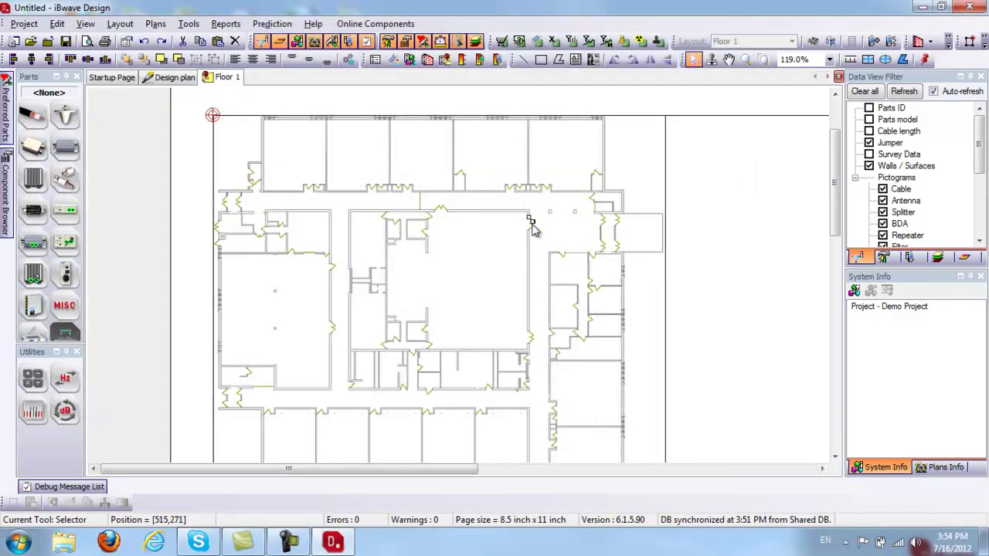
pyautogui.doubleClick(530, 219)
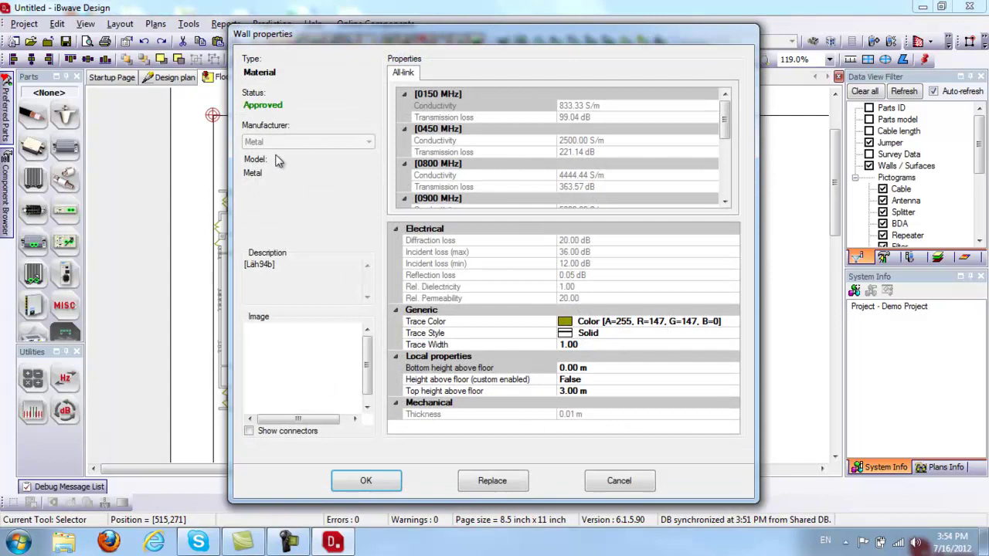
pyautogui.click(618, 481)
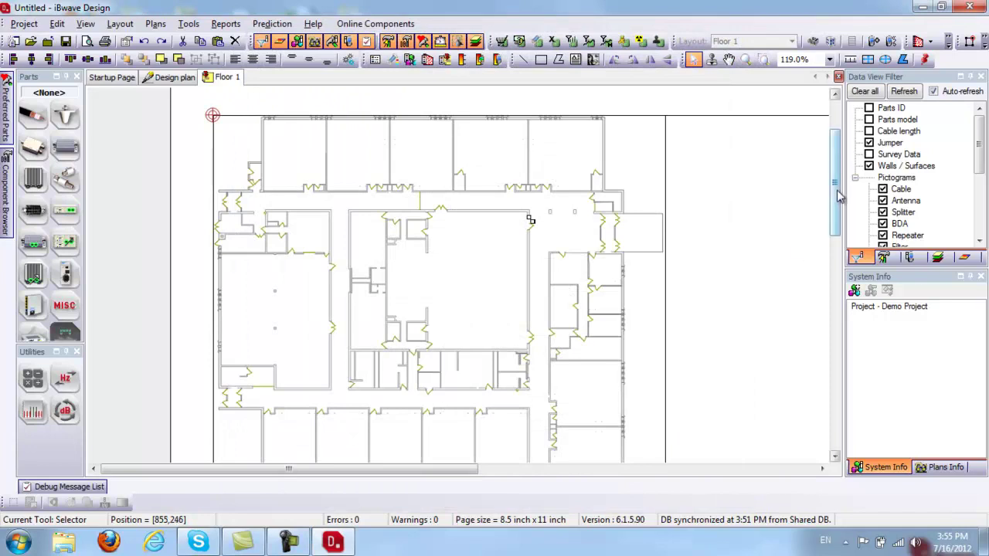
# Place a horizontal ruler just above the building's upper exterior wall, spanning that wall from end to end
pyautogui.click(850, 62)
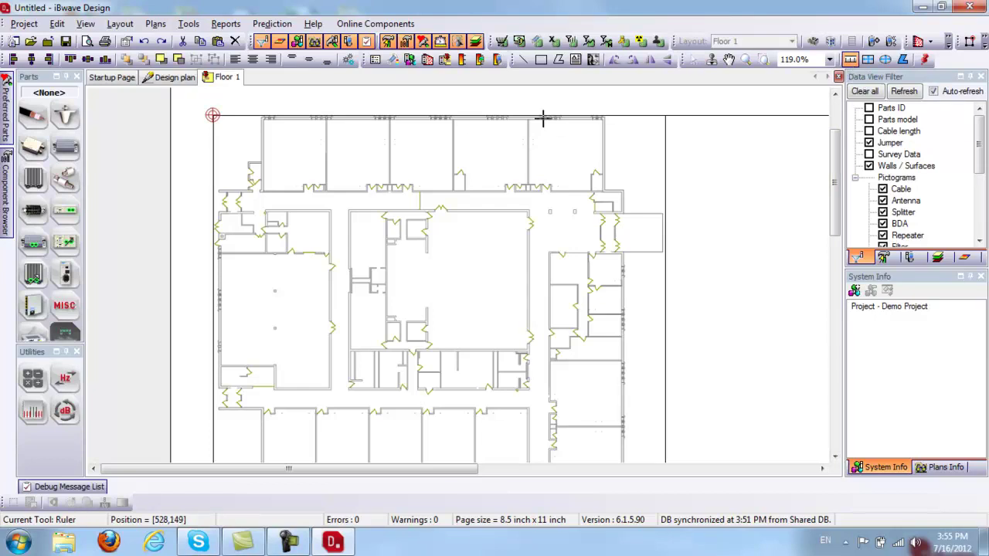
pyautogui.click(262, 103)
pyautogui.moveTo(262, 103); pyautogui.dragTo(605, 116)
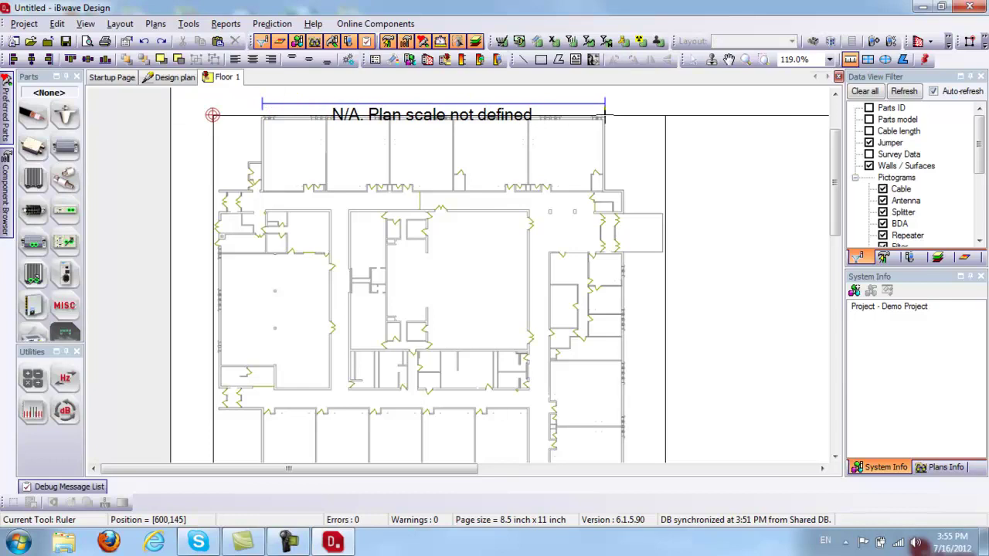
pyautogui.rightClick(605, 116)
pyautogui.click(618, 126)
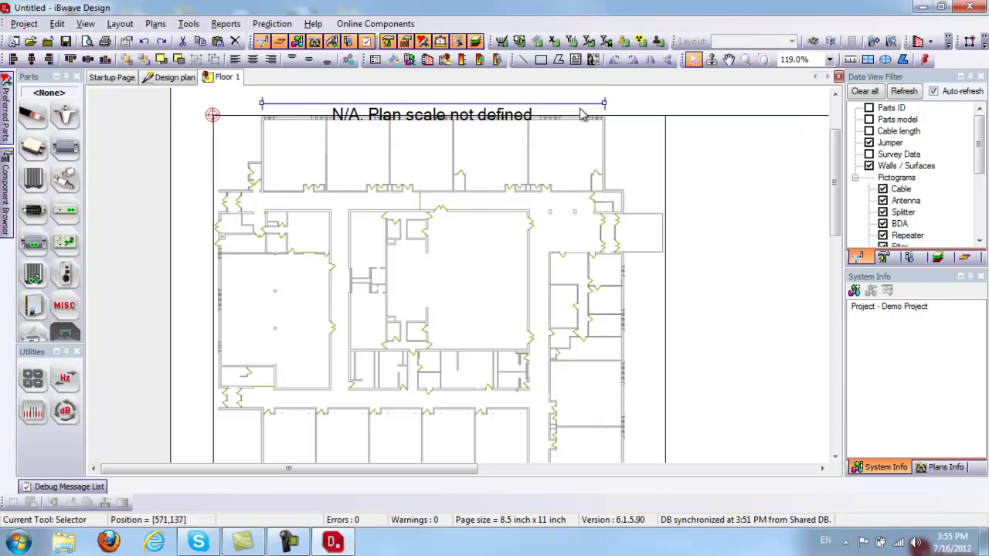
# Set the ruler's length to 50 m and apply it as the plan's horizontal and vertical scale
pyautogui.doubleClick(581, 106)
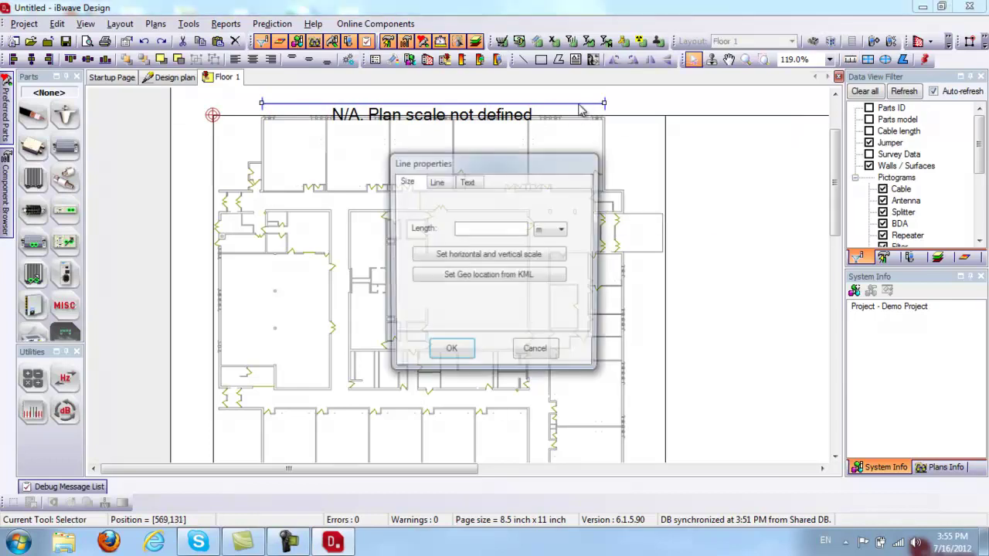
pyautogui.click(511, 263)
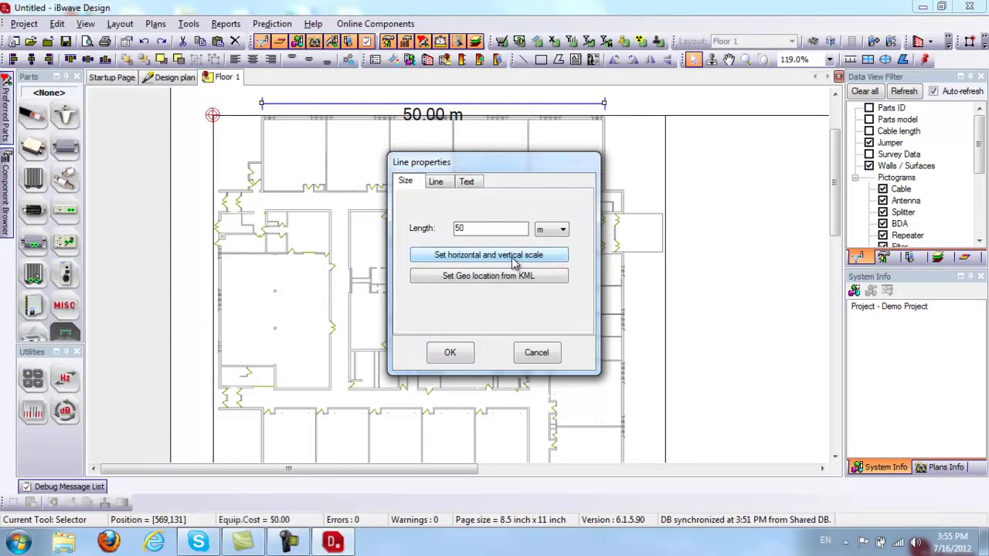
pyautogui.click(465, 353)
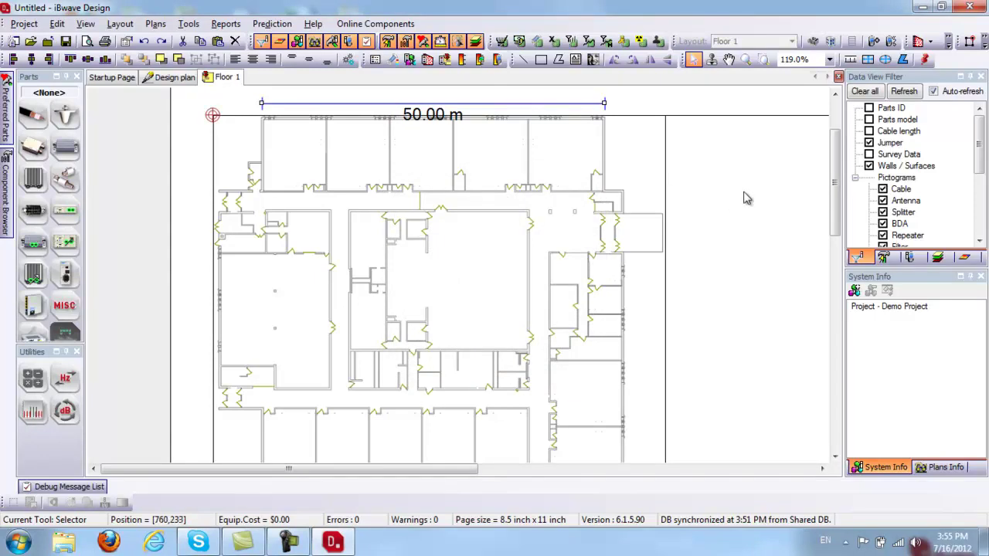
pyautogui.moveTo(829, 187); pyautogui.dragTo(836, 182)
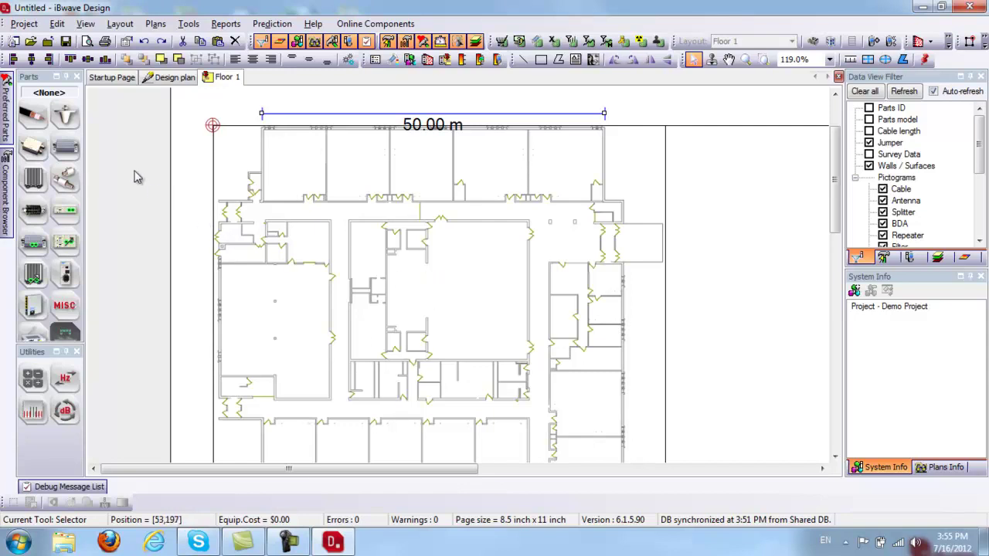
# Choose the Omni model from the Generic manufacturer as the antenna part
pyautogui.click(68, 121)
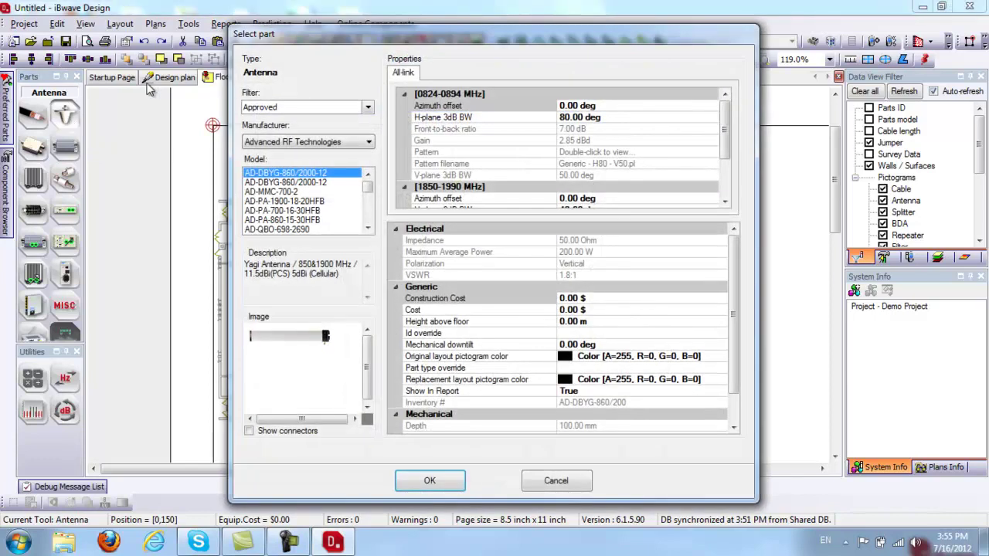
pyautogui.click(368, 148)
pyautogui.moveTo(371, 162); pyautogui.dragTo(377, 234)
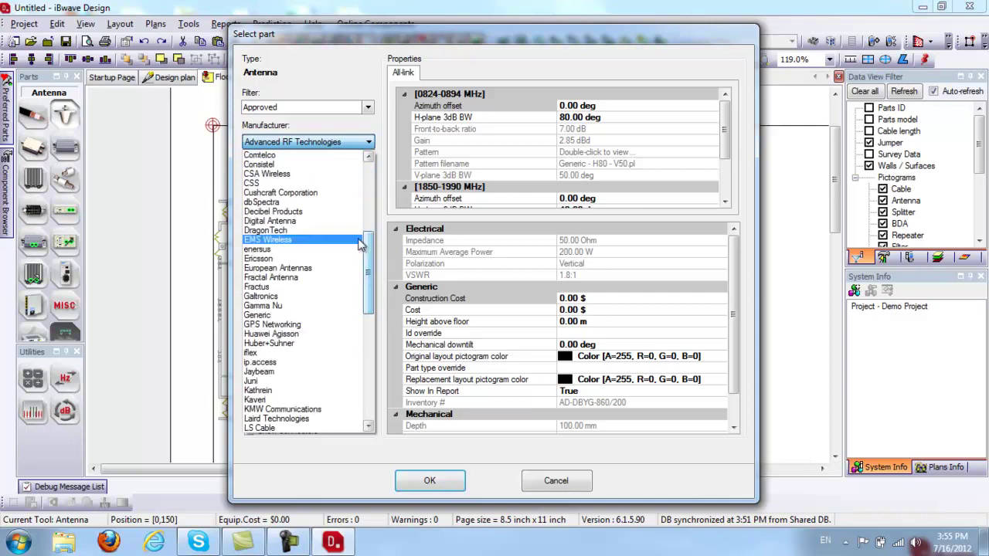
pyautogui.click(336, 323)
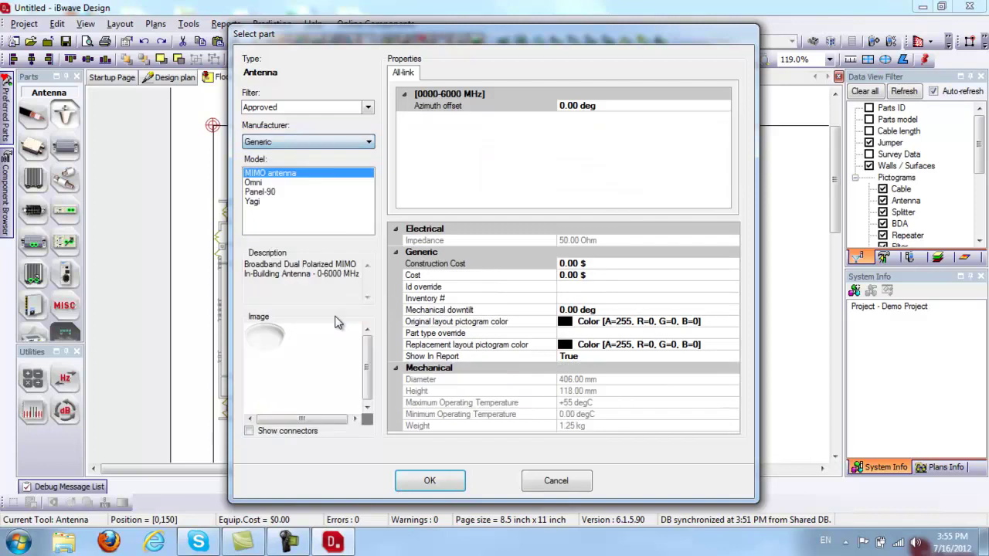
pyautogui.click(310, 185)
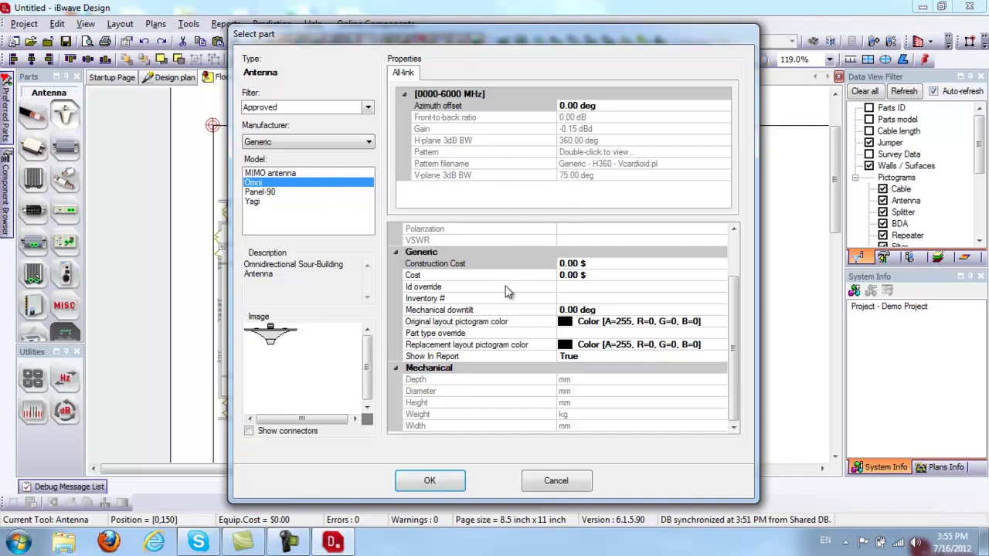
pyautogui.click(434, 478)
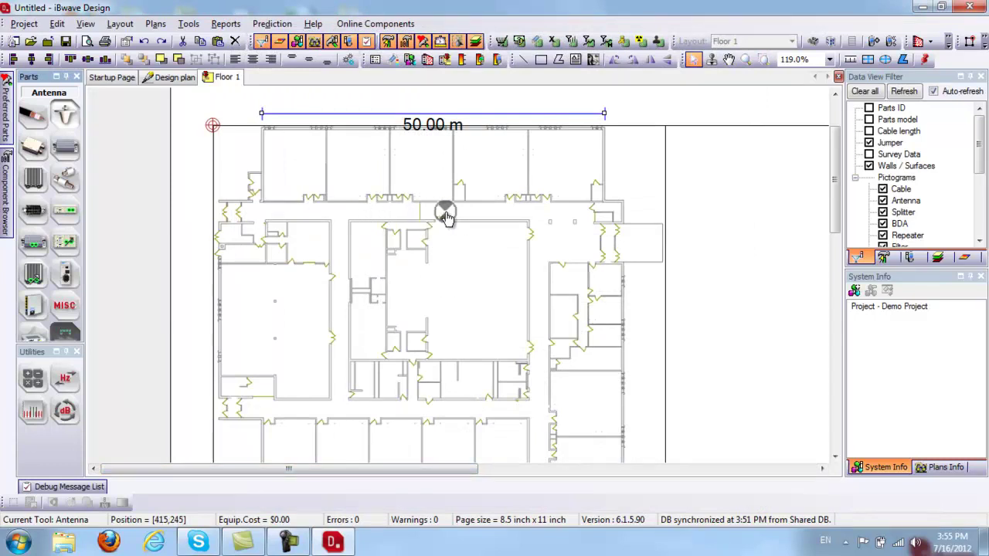
# Place one antenna in the corridor above the large central room and another in the corridor below it
pyautogui.click(446, 213)
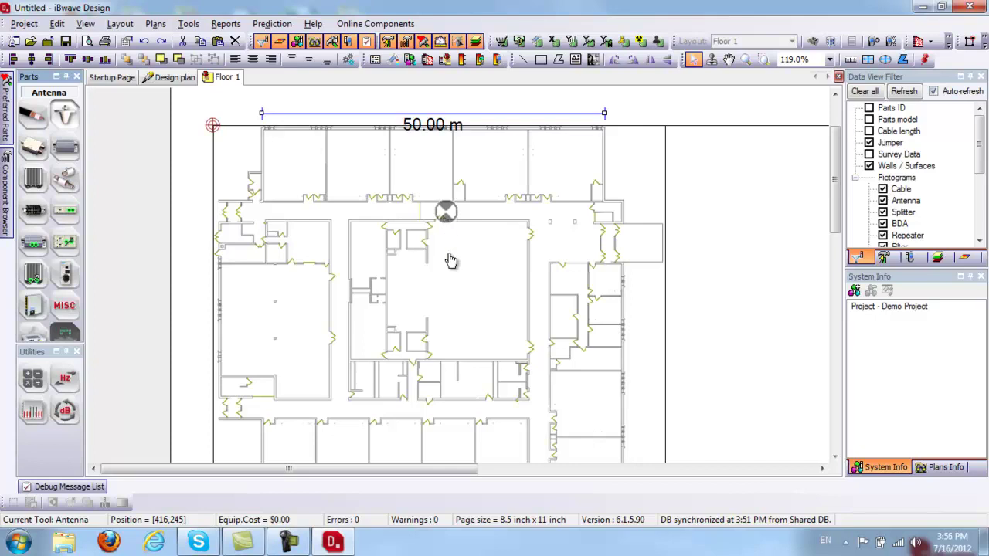
pyautogui.click(450, 410)
pyautogui.press('Escape')
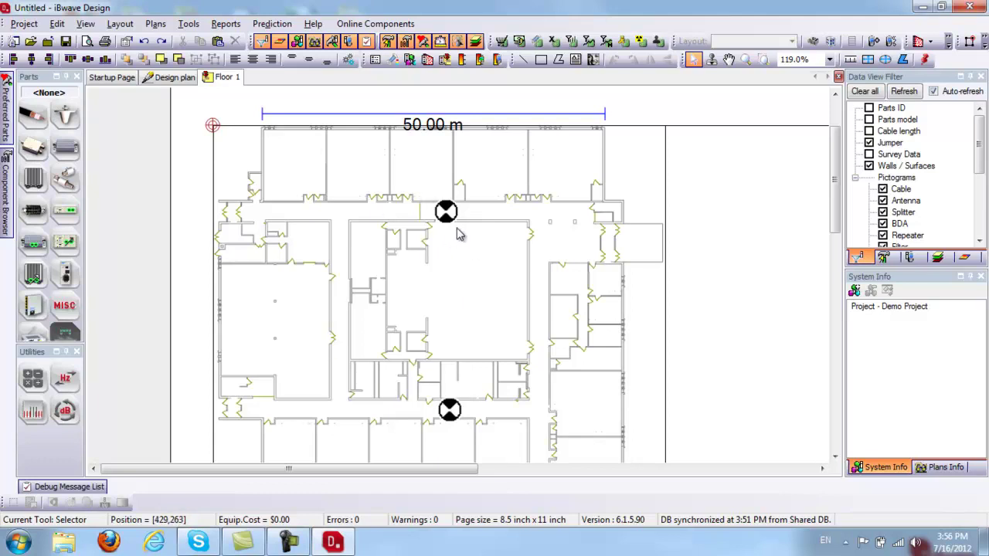
# Place a Generic 2-Way splitter midway along the vertical corridor west of the central rooms
pyautogui.click(44, 153)
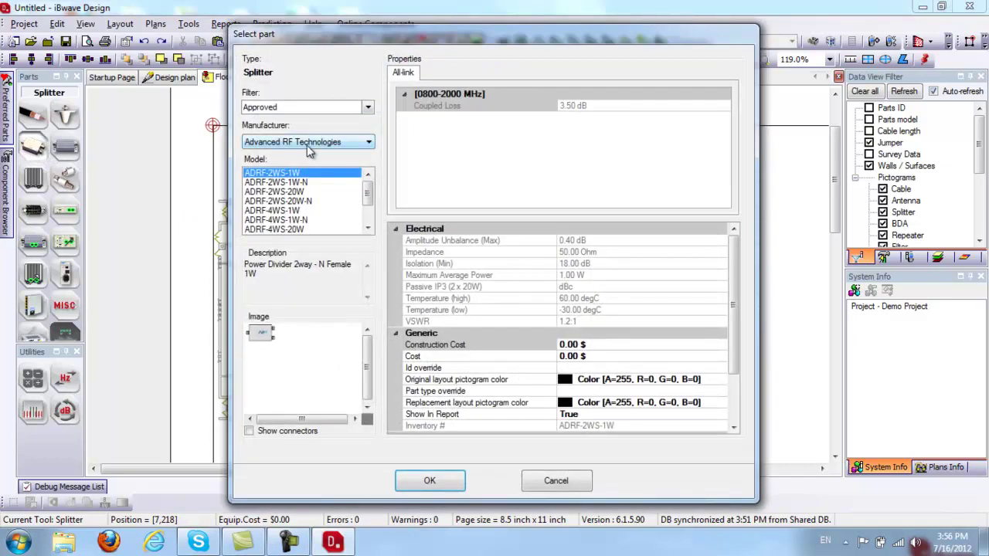
pyautogui.click(307, 145)
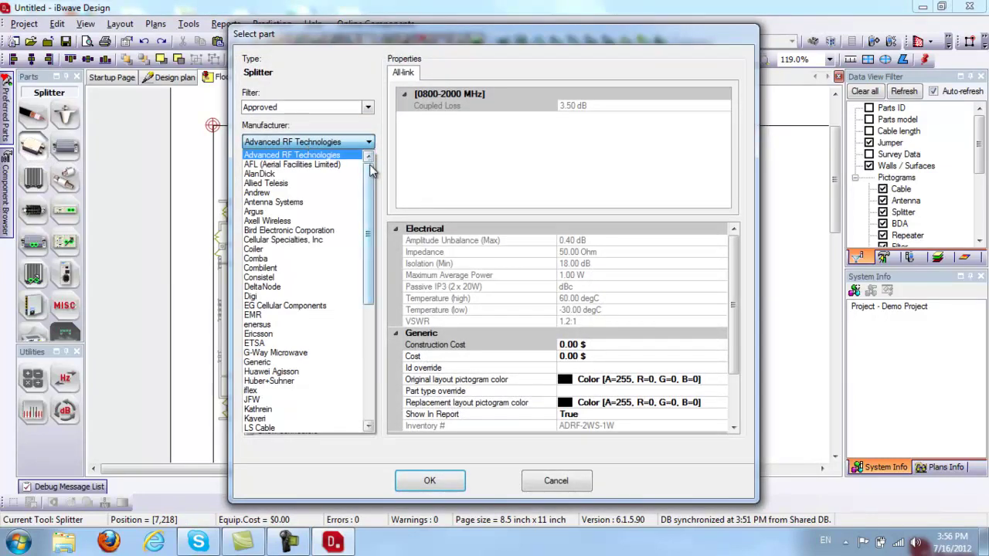
pyautogui.press('g')
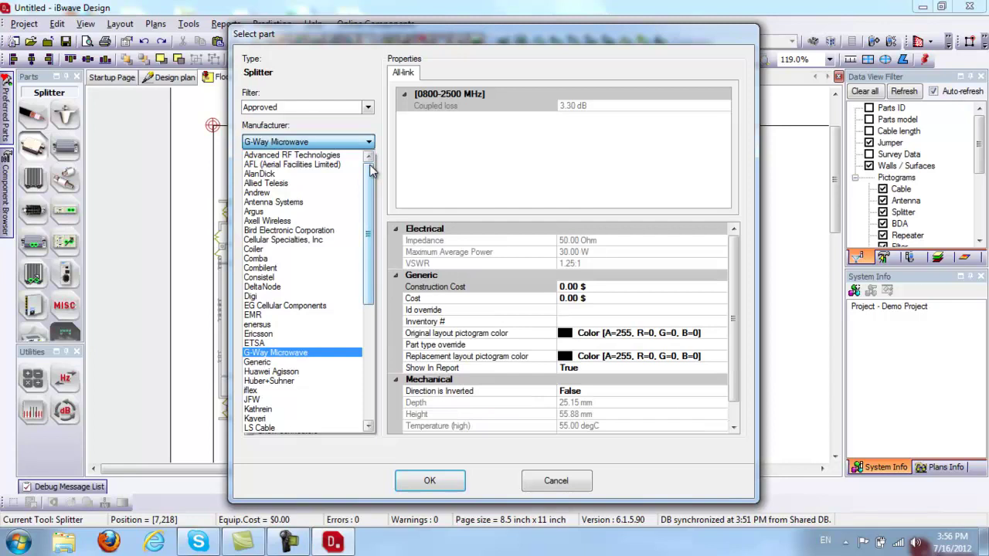
pyautogui.press('g')
pyautogui.press('Return')
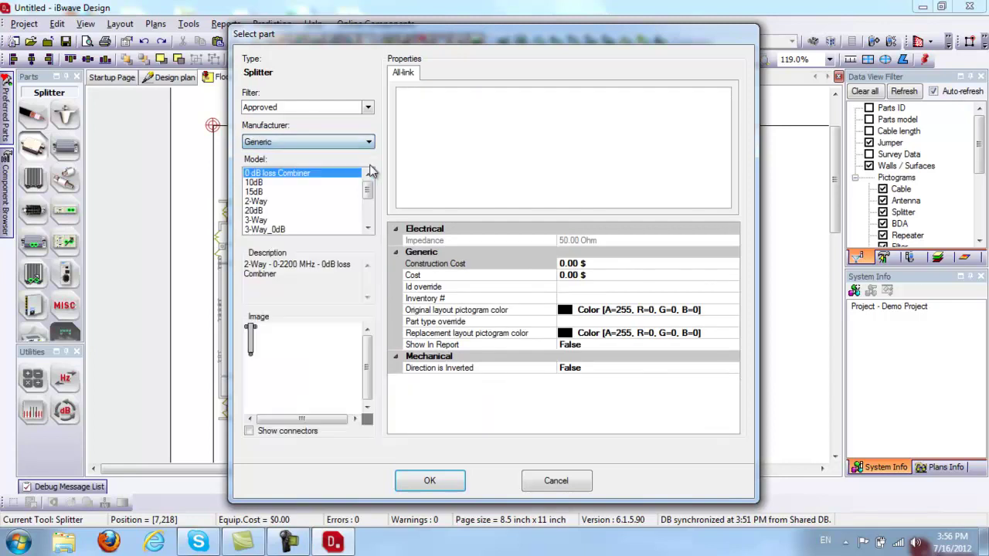
pyautogui.click(281, 202)
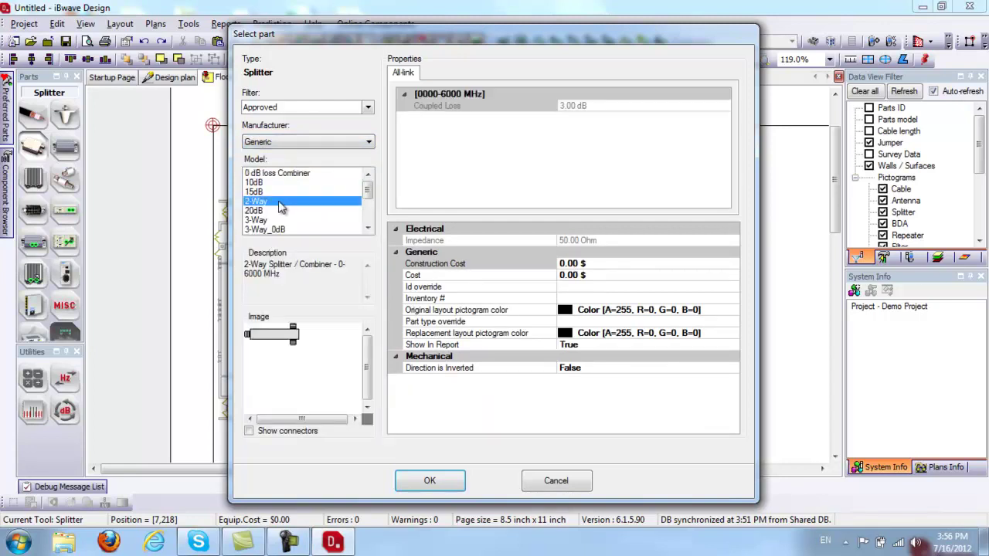
pyautogui.click(430, 482)
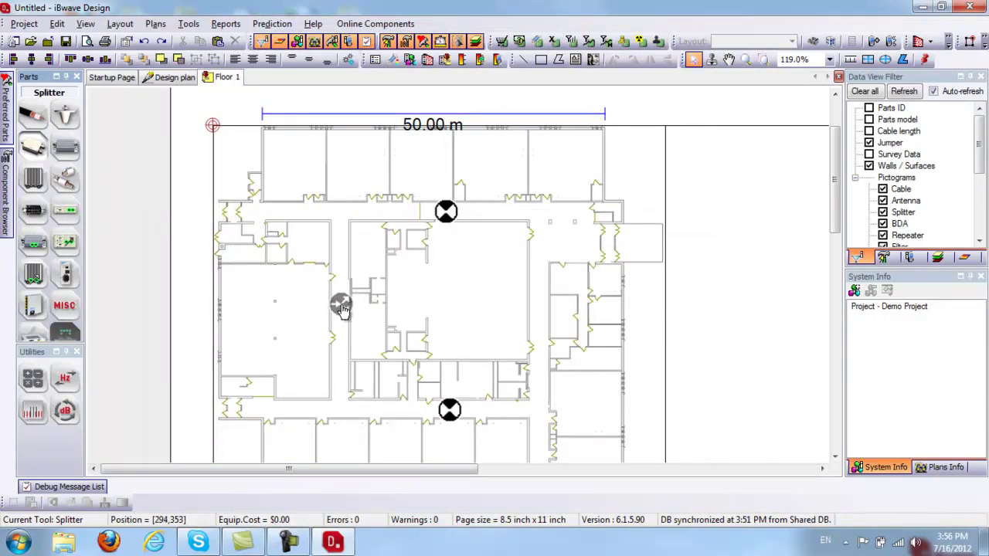
pyautogui.click(340, 305)
pyautogui.press('Escape')
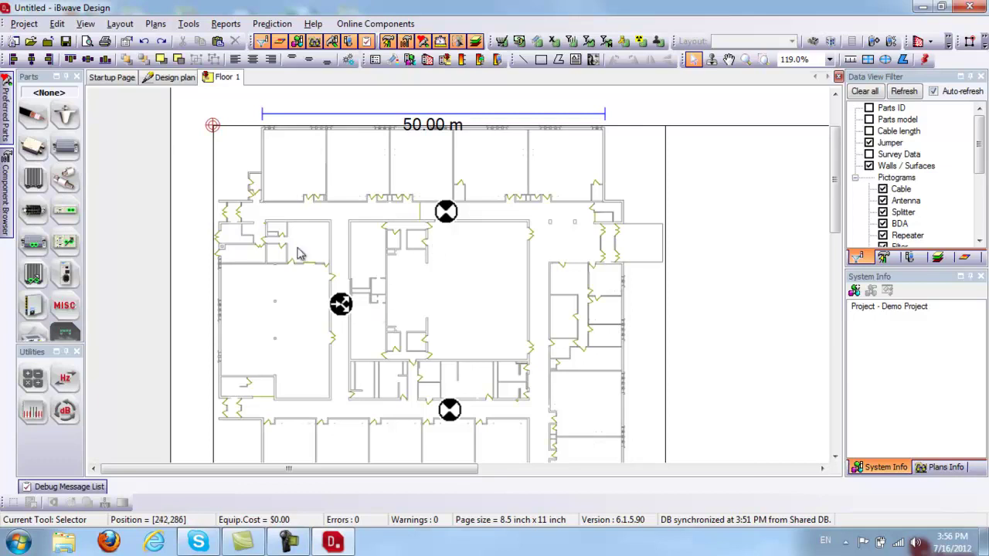
# Connect both antennas to the splitter's two outputs with Acome HPL50 1/2F cable
pyautogui.click(32, 116)
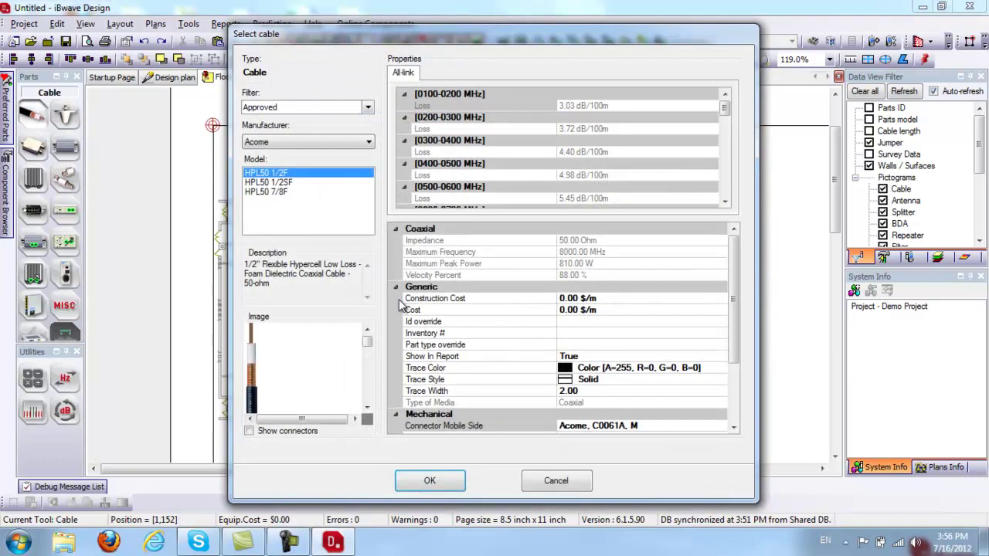
pyautogui.click(458, 476)
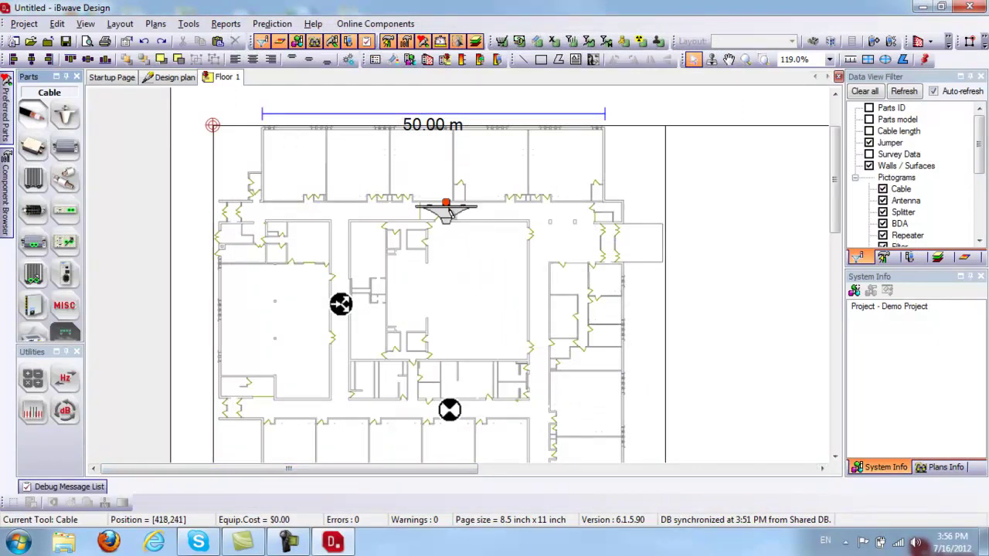
pyautogui.click(448, 213)
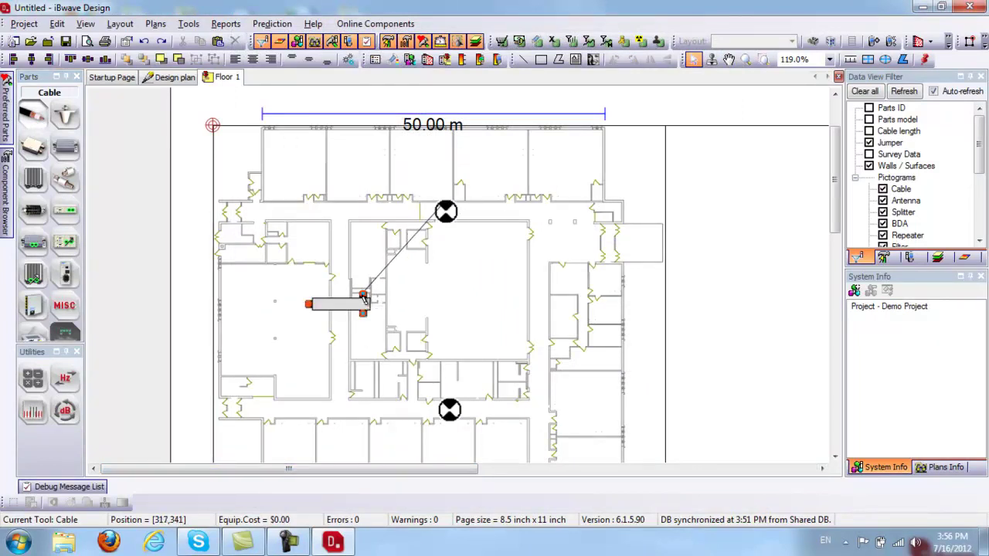
pyautogui.click(363, 297)
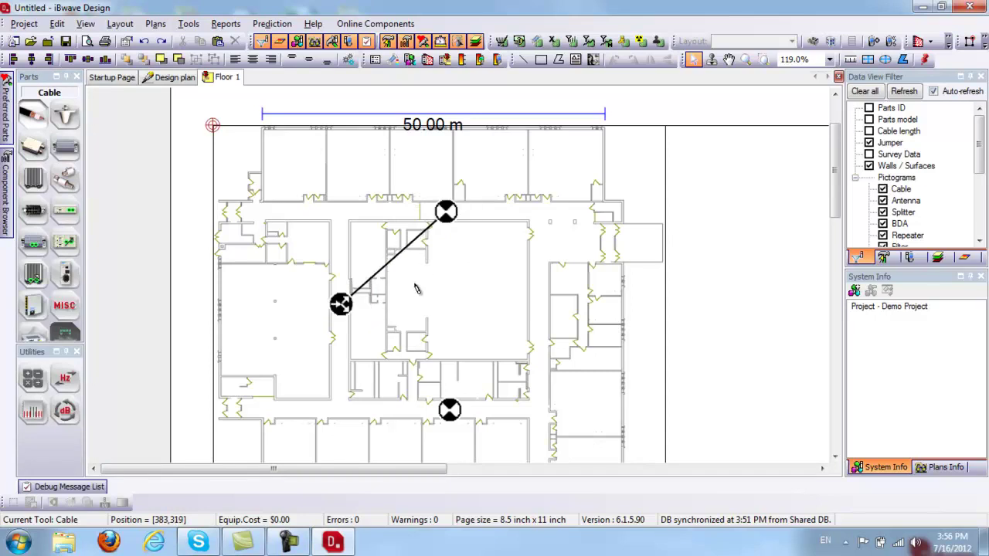
pyautogui.click(358, 311)
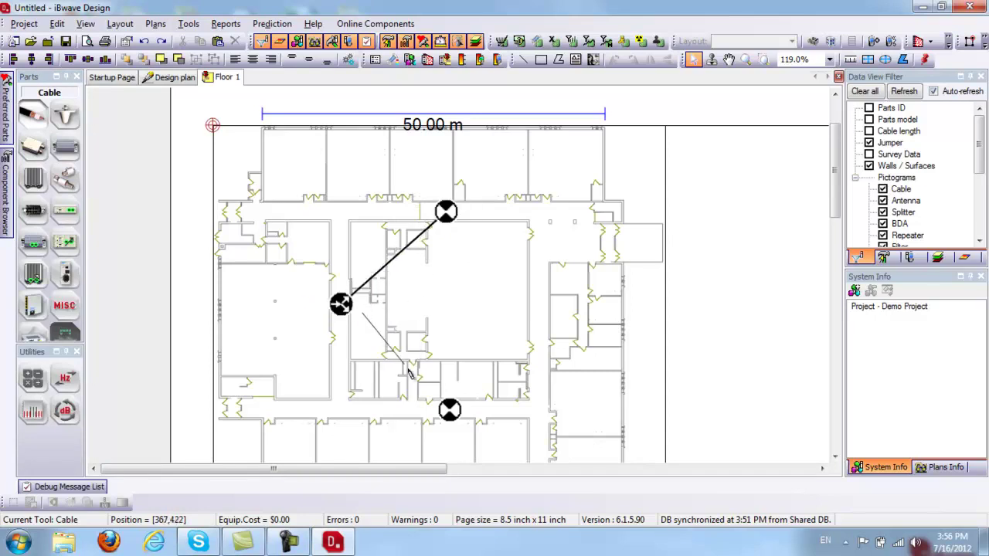
pyautogui.click(449, 404)
pyautogui.press('Escape')
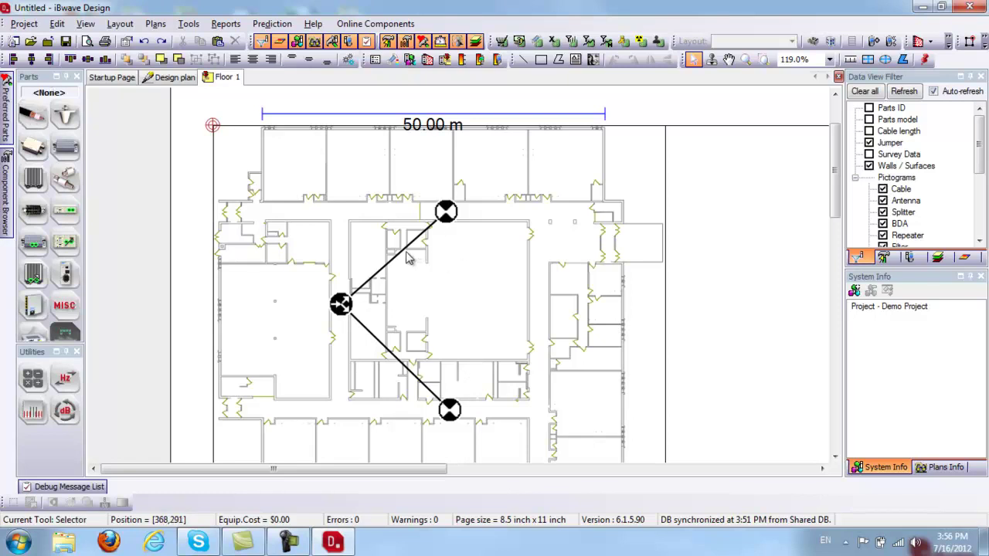
# Reroute both antenna cables along the corridors by bending each into a right angle at its corridor corner
pyautogui.moveTo(394, 261); pyautogui.dragTo(345, 220)
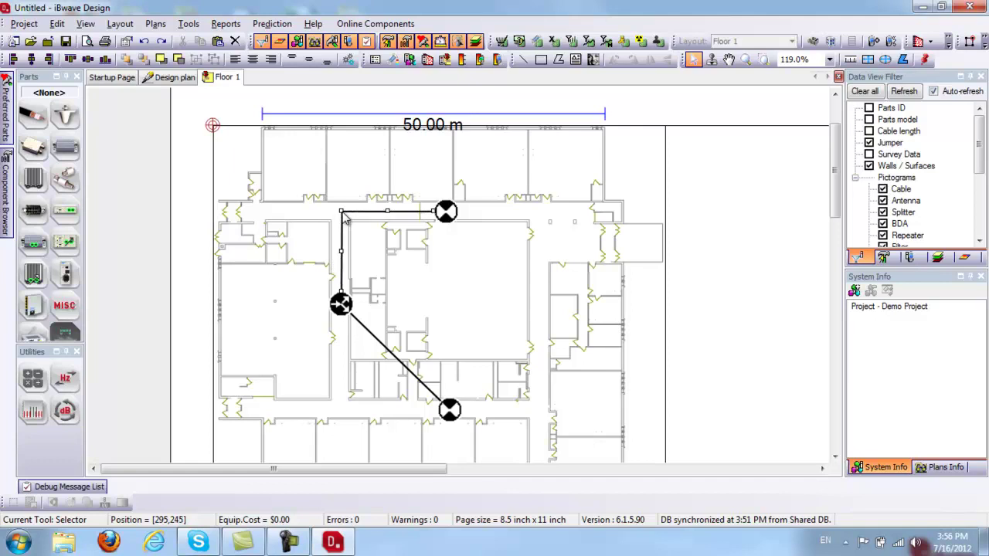
pyautogui.click(404, 370)
pyautogui.moveTo(395, 360); pyautogui.dragTo(344, 413)
pyautogui.click(457, 353)
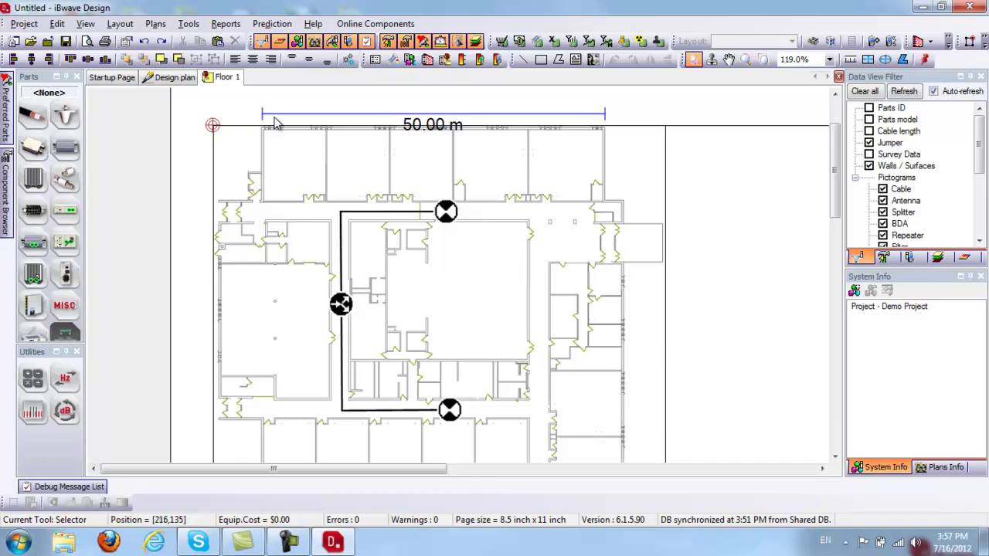
# Duplicate the Floor 1 plan, name the copy Floor 2, and compare the two plans
pyautogui.rightClick(227, 80)
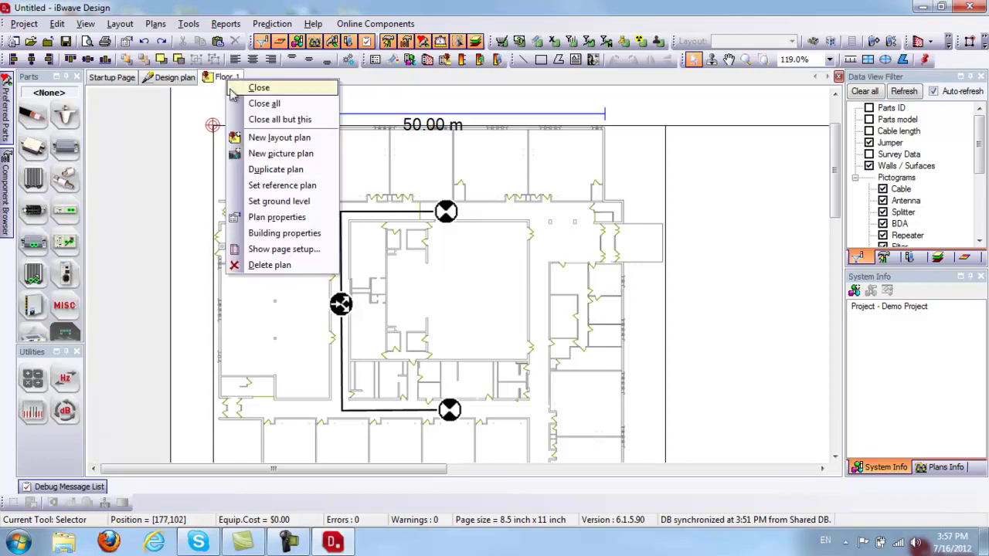
pyautogui.click(289, 177)
pyautogui.click(466, 66)
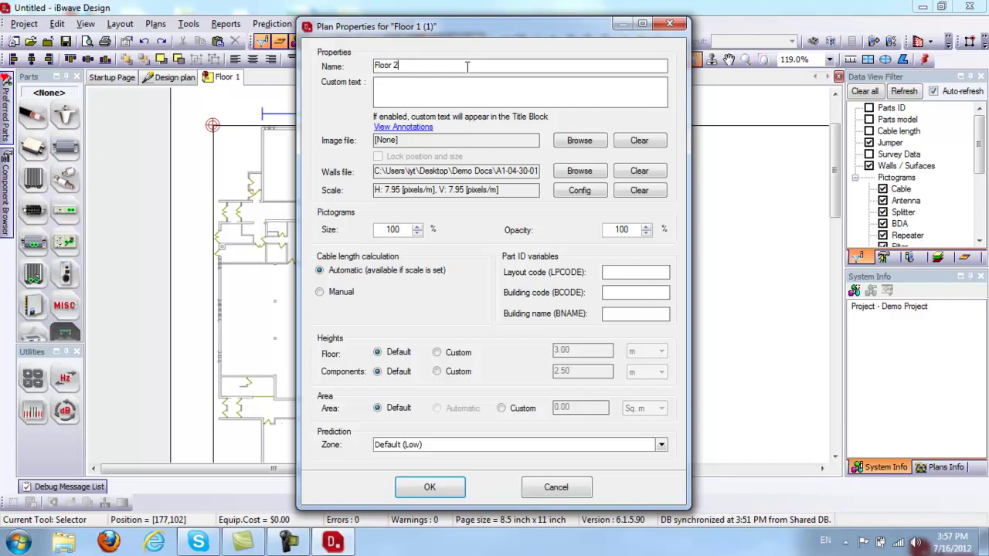
pyautogui.click(446, 483)
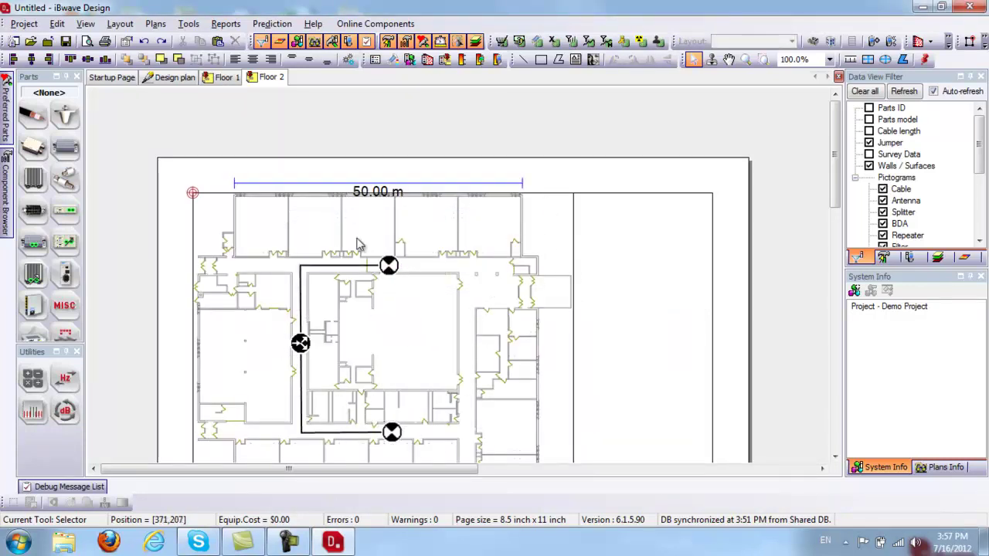
pyautogui.click(225, 78)
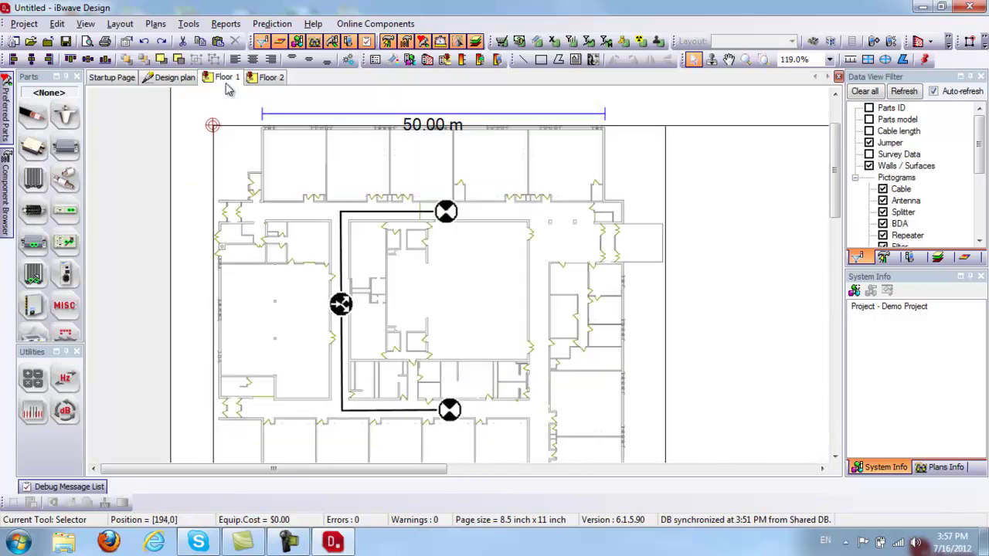
pyautogui.click(265, 80)
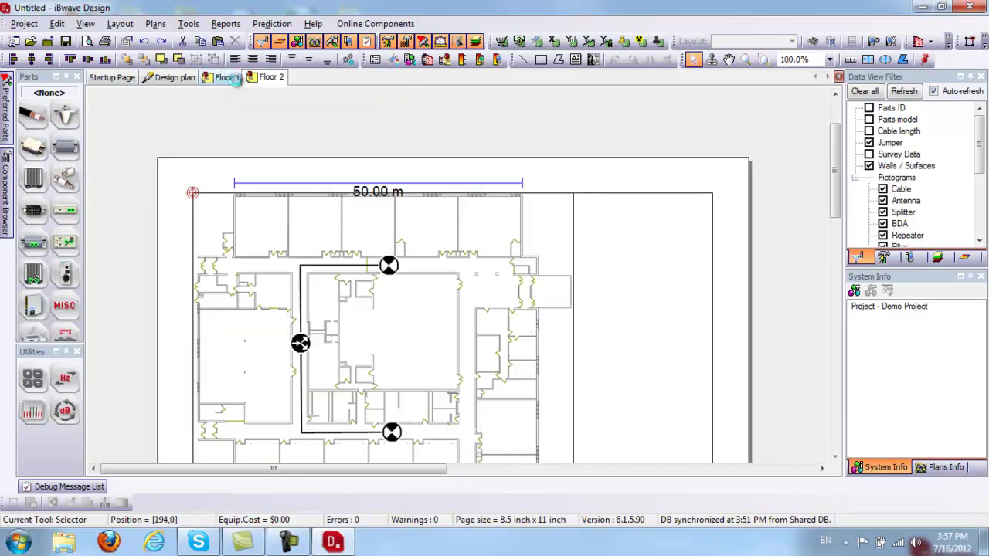
pyautogui.click(235, 81)
# On the design plan, move the duplicated Floor 2 splitter and antennas down and to the right, clear of the originals
pyautogui.click(184, 81)
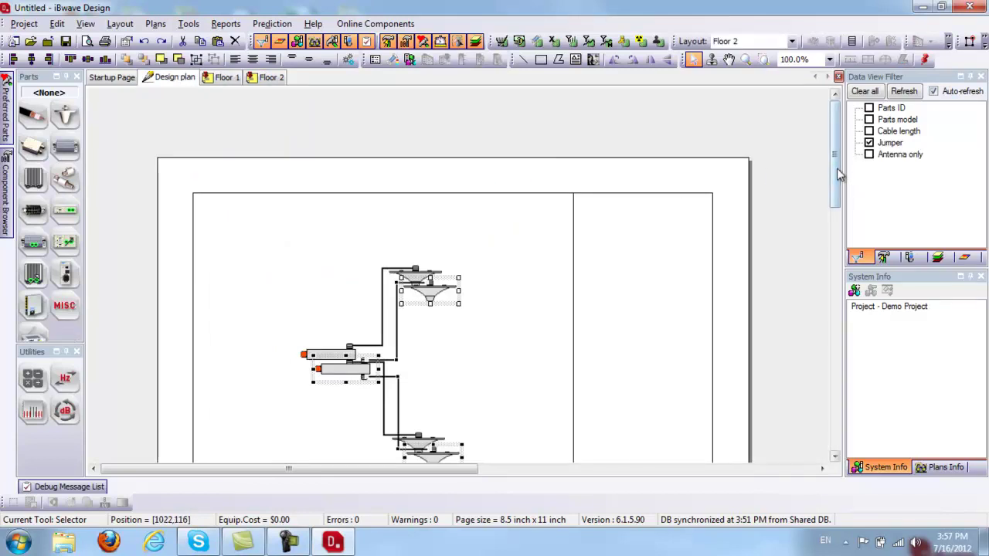
pyautogui.scroll(-2, 841, 186)
pyautogui.scroll(-1, 841, 188)
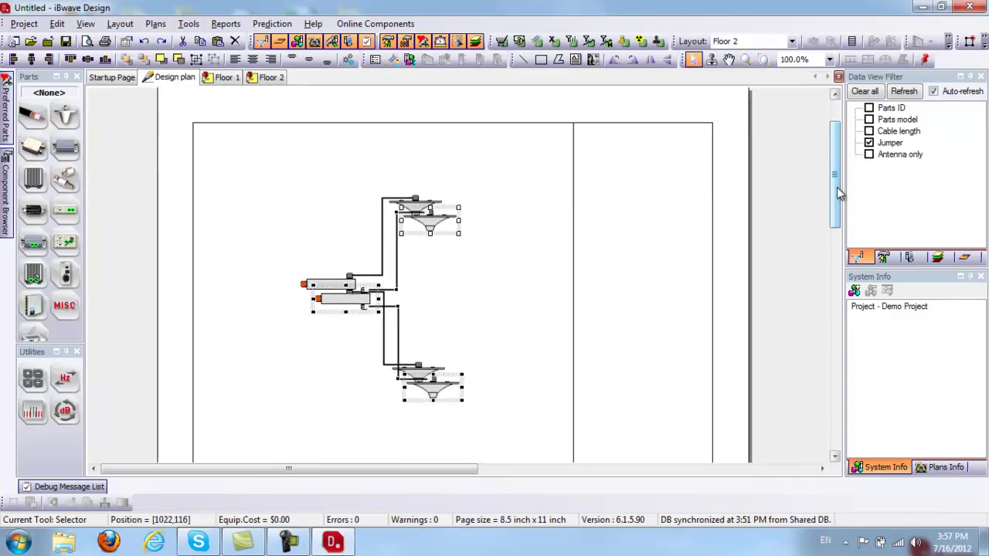
pyautogui.moveTo(452, 226); pyautogui.dragTo(567, 392)
# Move the original Floor 1 splitter and antennas to the upper right of the design plan, above the Floor 2 group
pyautogui.click(476, 404)
pyautogui.moveTo(464, 390); pyautogui.dragTo(301, 191)
pyautogui.moveTo(405, 206); pyautogui.dragTo(524, 147)
pyautogui.click(622, 174)
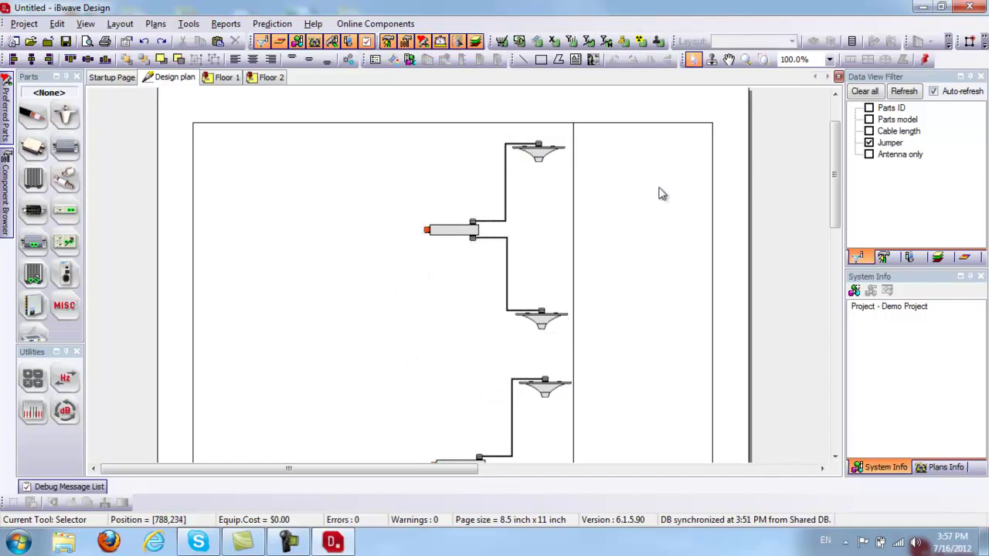
pyautogui.moveTo(840, 166)
pyautogui.mouseDown()
pyautogui.moveTo(839, 180)
pyautogui.moveTo(839, 169)
pyautogui.mouseUp()
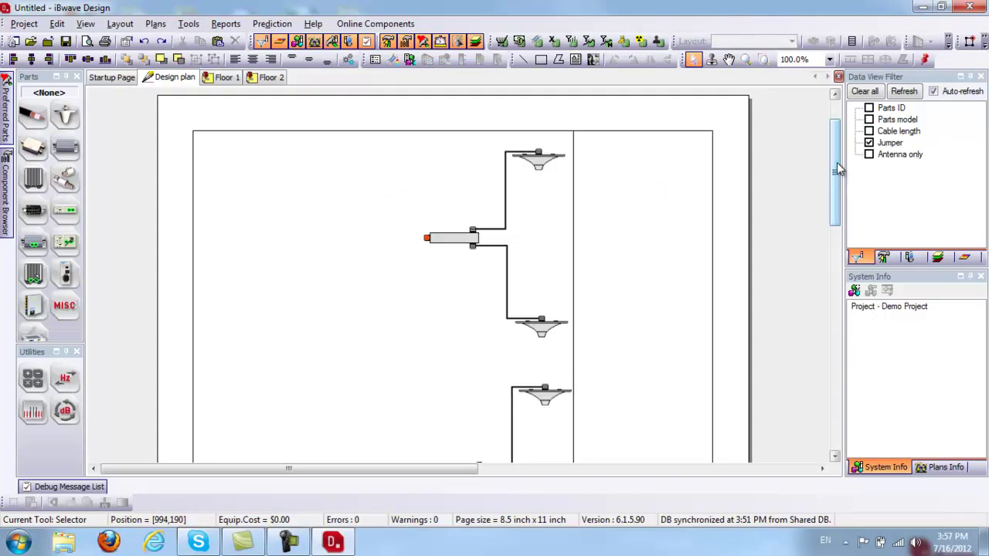
# Start a new system for the Europe region on the 2100 MHz - UMTS band with HSPA technology
pyautogui.click(856, 292)
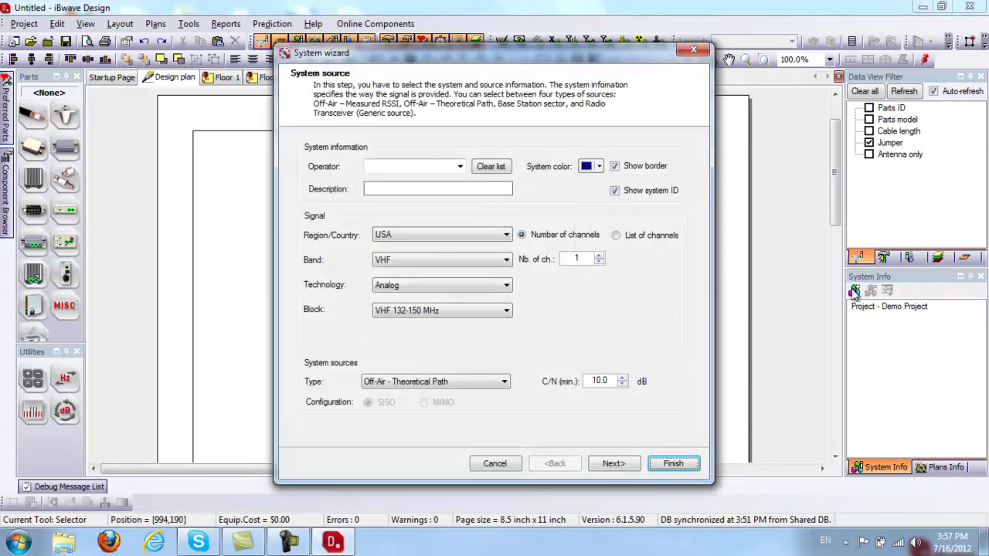
pyautogui.click(507, 235)
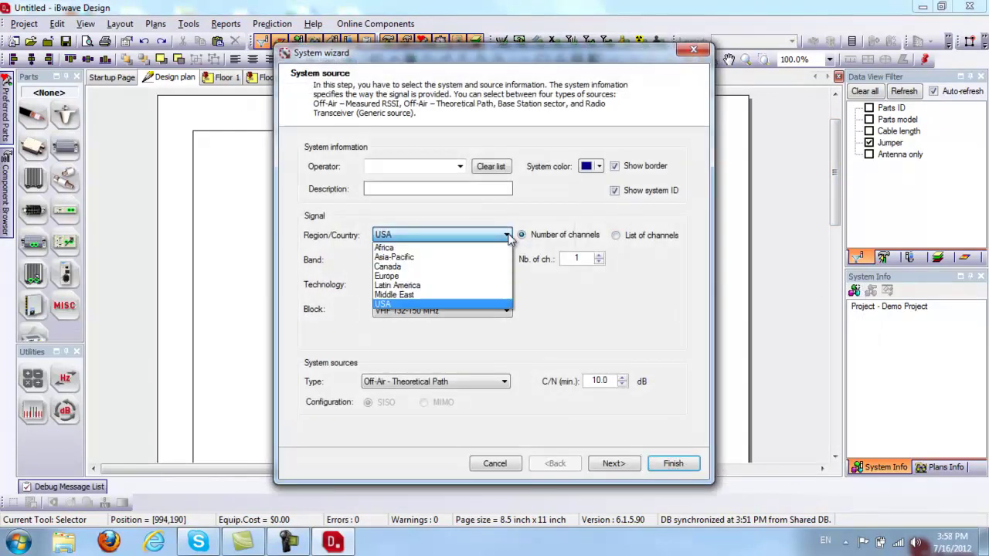
pyautogui.click(497, 277)
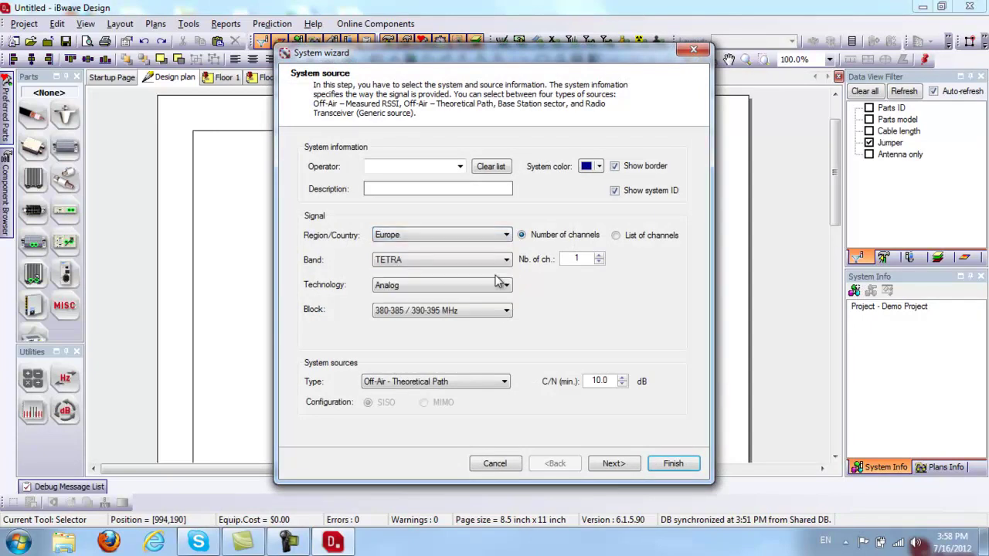
pyautogui.click(508, 260)
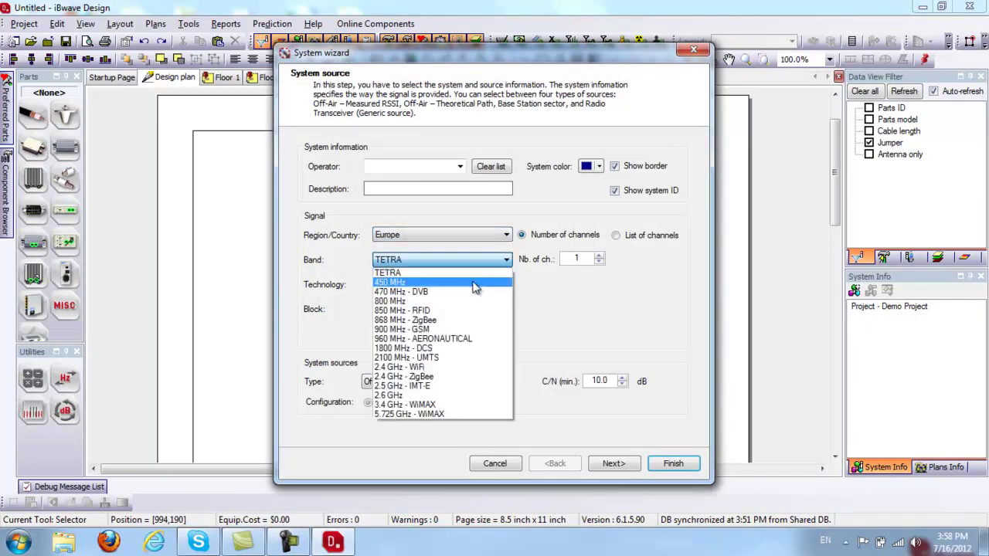
pyautogui.click(467, 359)
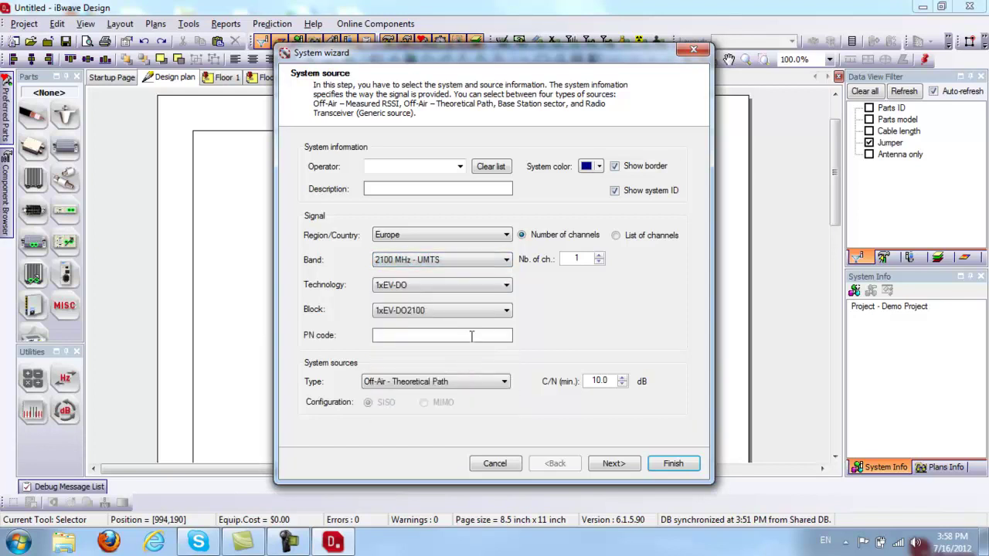
pyautogui.click(503, 287)
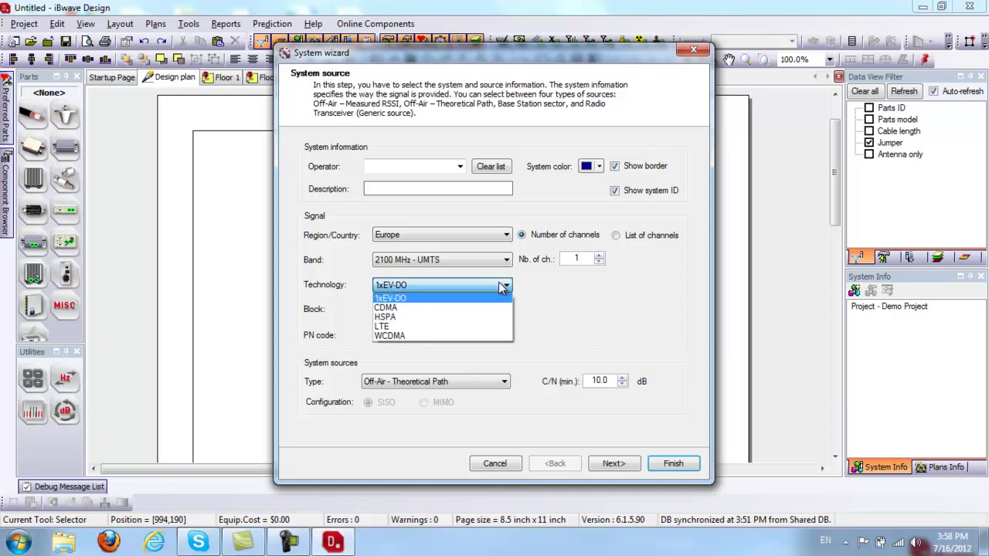
pyautogui.click(481, 317)
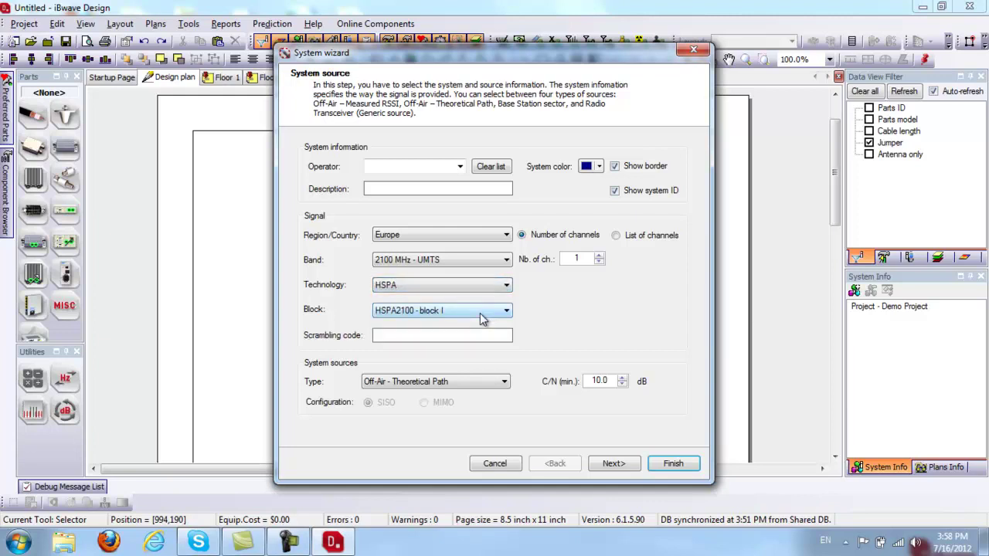
# Set the system source type to Base Station Sector and base the propagation calculations on Pilot/CPICH
pyautogui.click(495, 387)
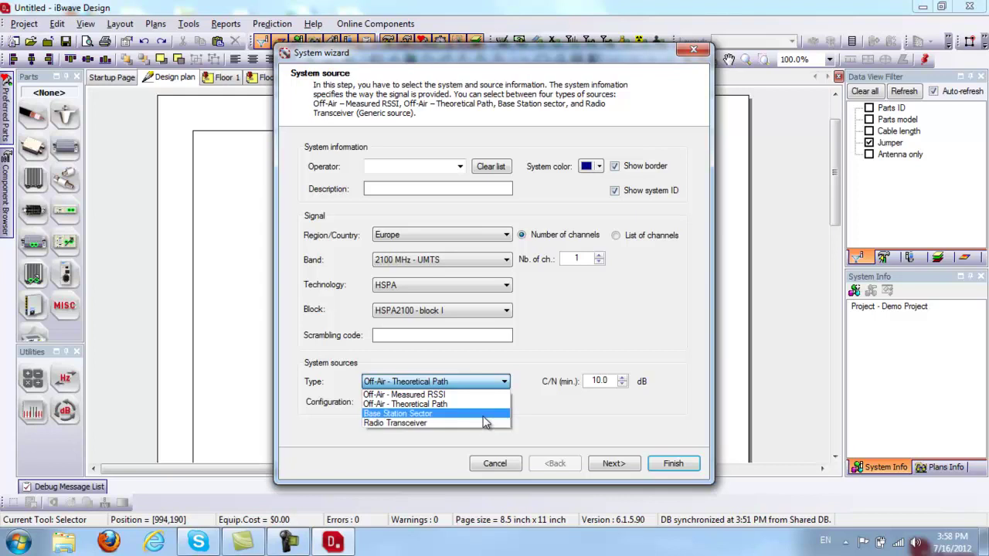
pyautogui.click(483, 416)
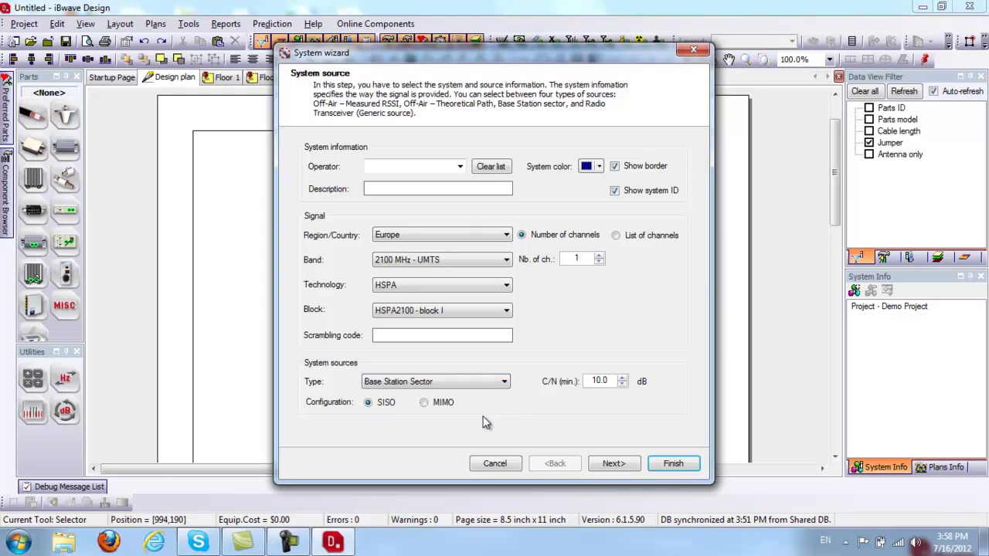
pyautogui.click(612, 464)
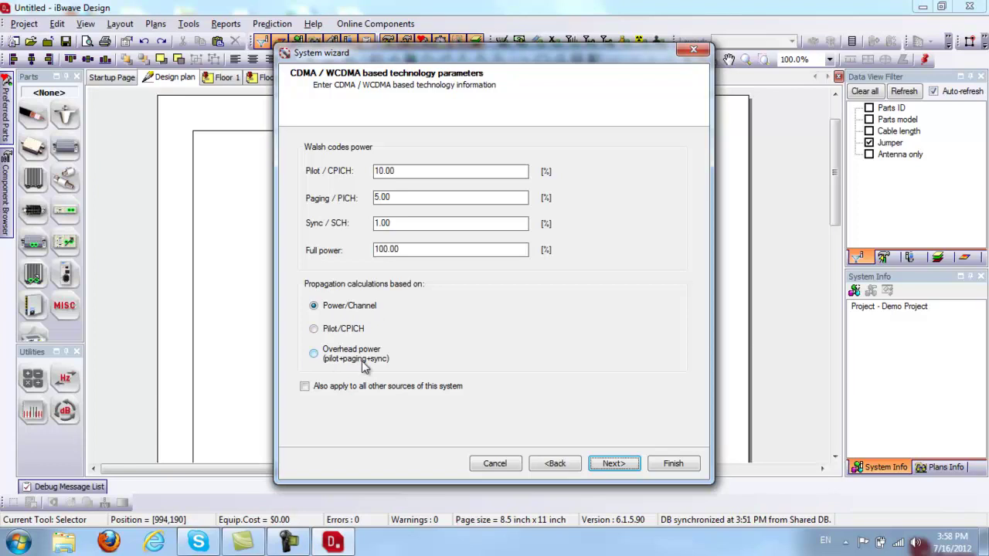
pyautogui.click(314, 330)
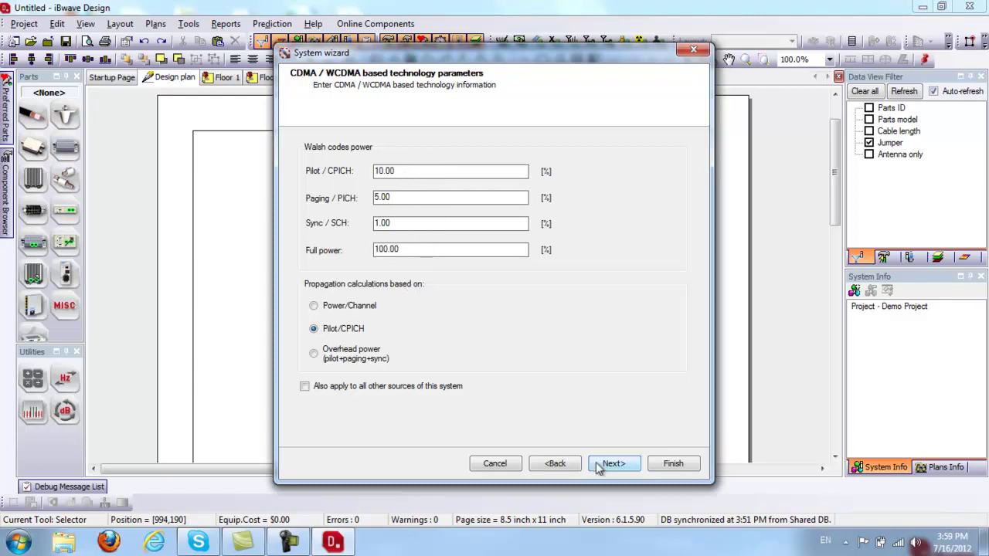
pyautogui.click(626, 464)
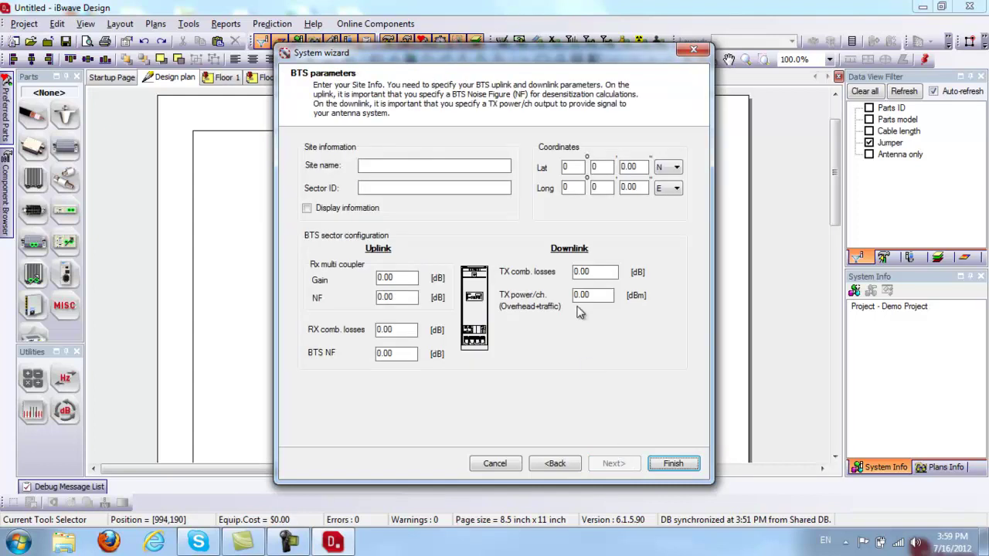
# Set the downlink TX power per channel to 43 dBm, finish the system and place the base station at the design plan's upper left
pyautogui.moveTo(578, 295); pyautogui.dragTo(555, 300)
pyautogui.write('5')
pyautogui.click(674, 464)
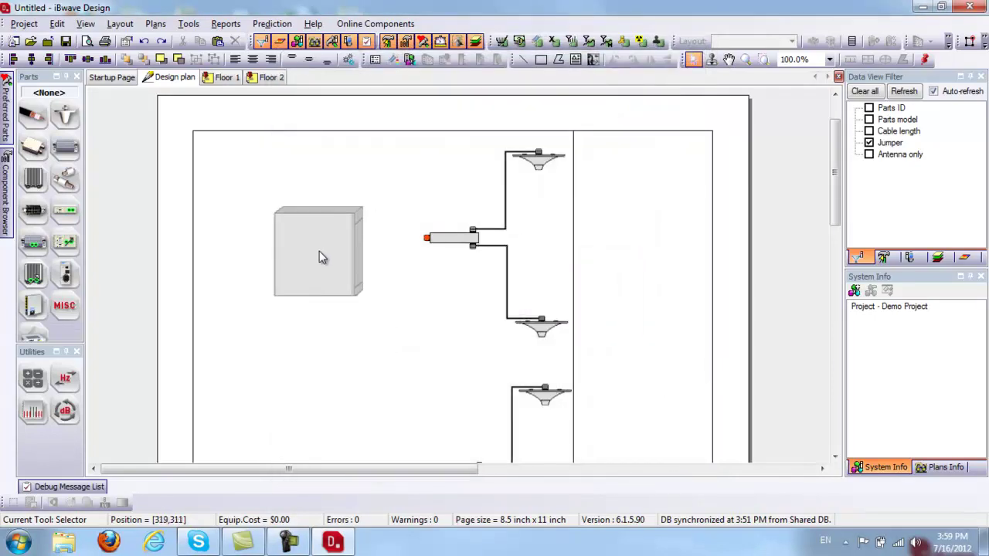
pyautogui.click(252, 226)
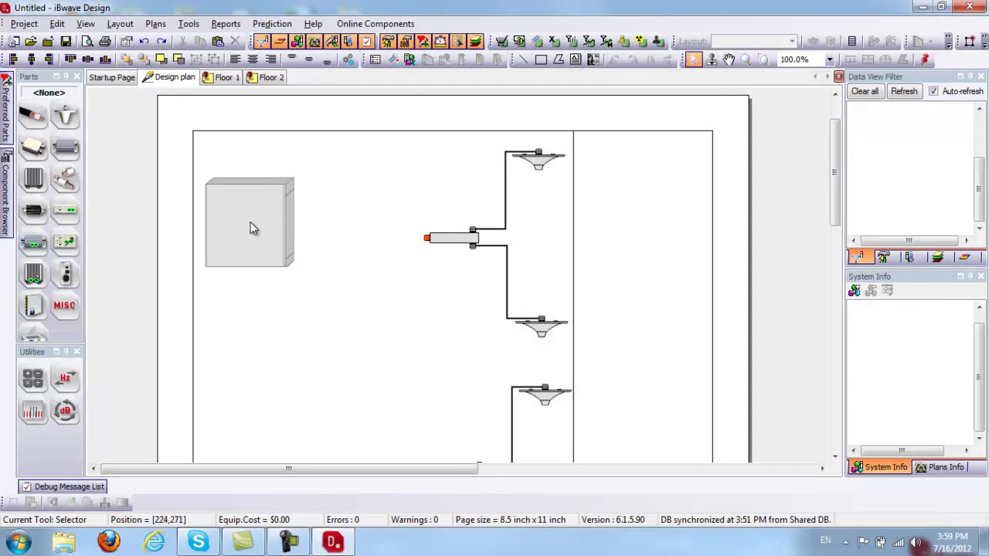
pyautogui.press('Escape')
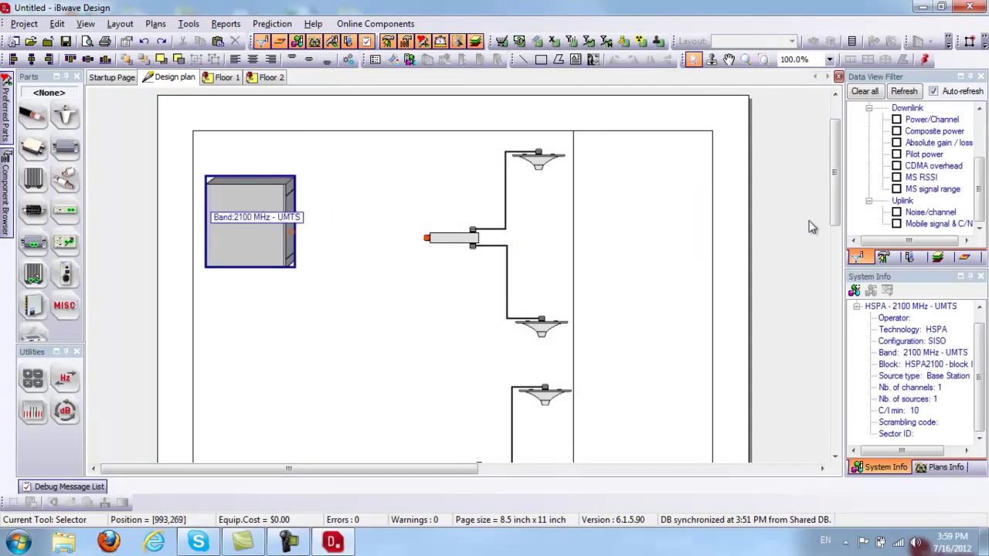
# Clone the Floor 1 splitter and place the copy midway between the two floor groups, left of their splitters
pyautogui.moveTo(835, 214)
pyautogui.mouseDown()
pyautogui.moveTo(838, 226)
pyautogui.moveTo(839, 216)
pyautogui.mouseUp()
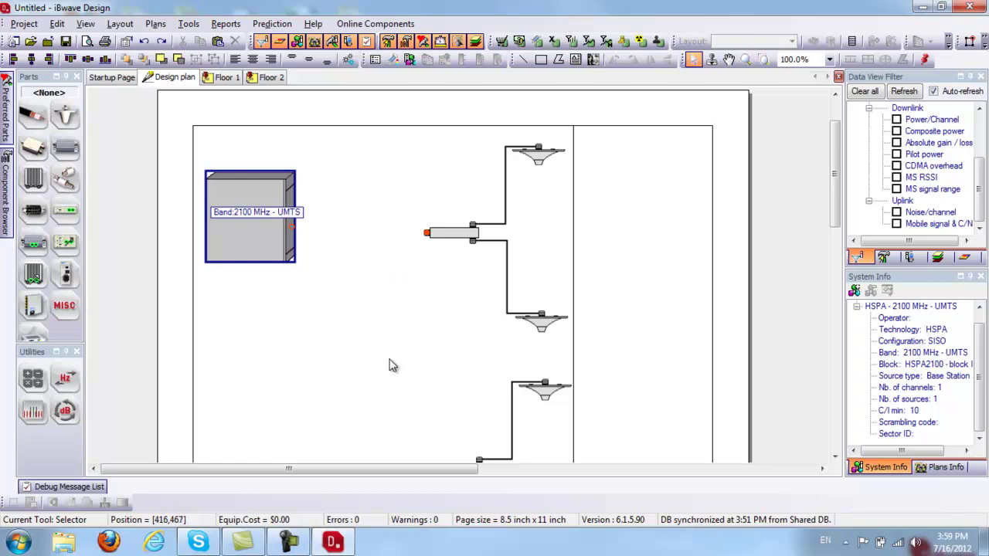
pyautogui.click(711, 60)
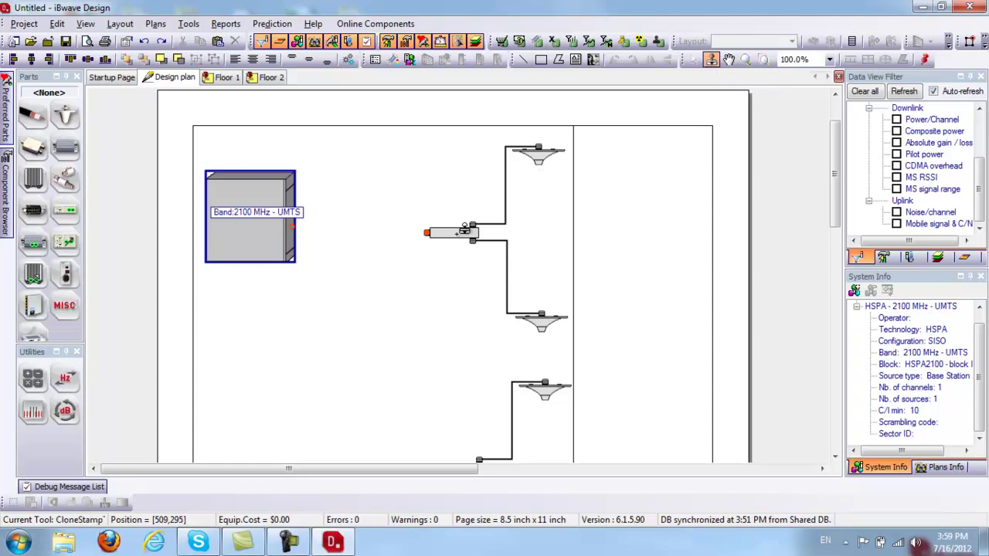
pyautogui.click(464, 231)
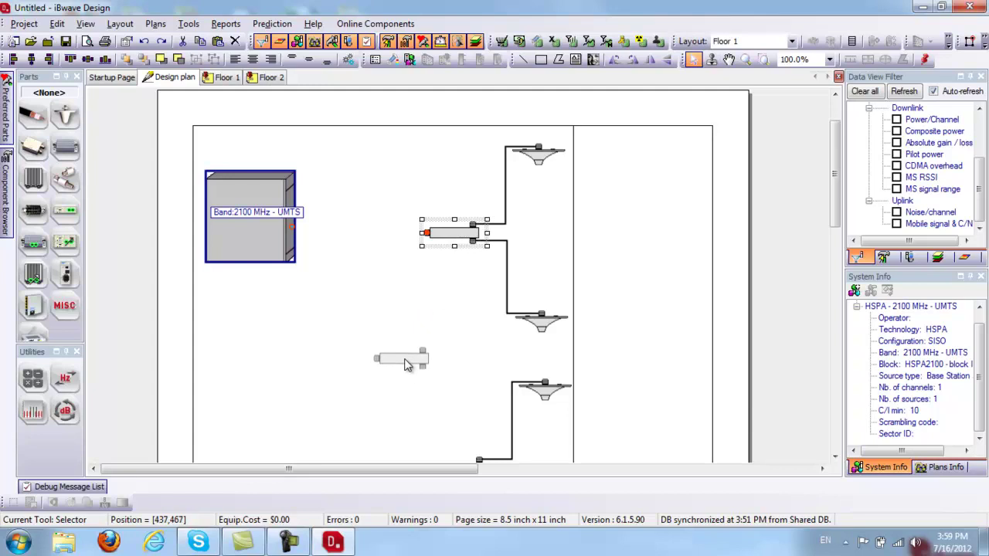
pyautogui.click(394, 358)
# Clone the existing cable type and connect the new splitter's two outputs to the Floor 1 and Floor 2 splitters
pyautogui.click(711, 59)
pyautogui.click(506, 207)
pyautogui.click(486, 250)
pyautogui.moveTo(427, 235); pyautogui.dragTo(435, 374)
pyautogui.scroll(-2, 842, 207)
pyautogui.moveTo(293, 133); pyautogui.dragTo(369, 258)
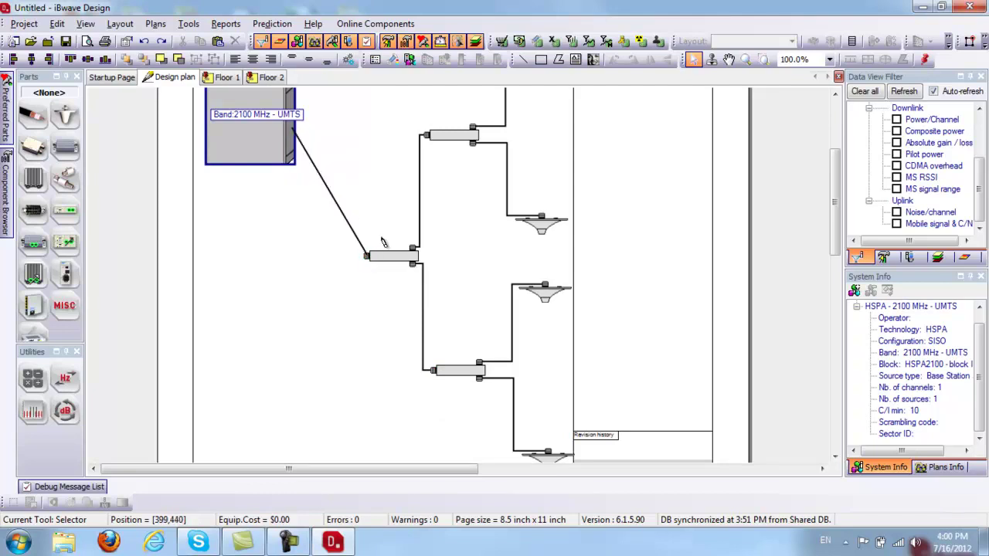
pyautogui.click(345, 218)
pyautogui.press('Delete')
pyautogui.press('Return')
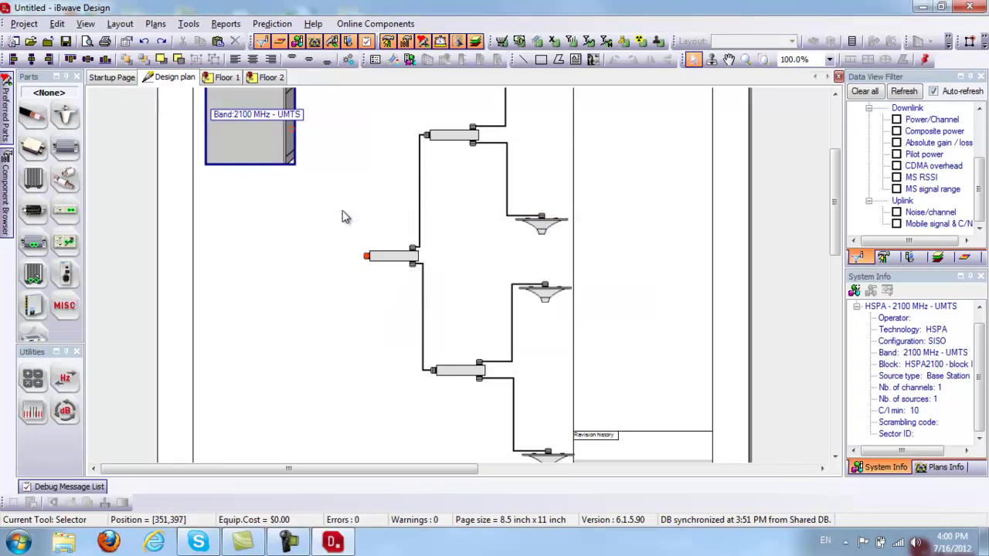
# Connect the base station to the new splitter's input with a right-angled cable
pyautogui.click(711, 59)
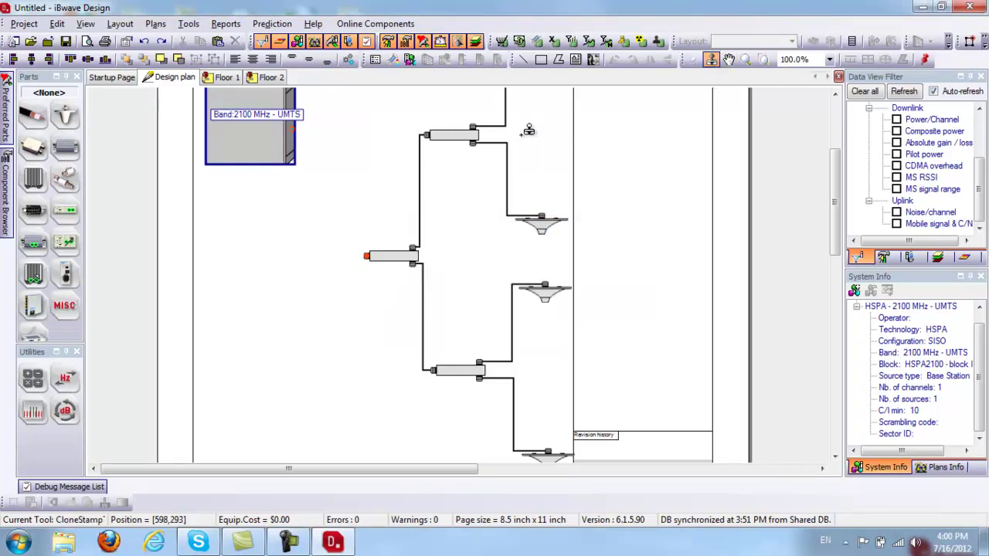
pyautogui.press('Escape')
pyautogui.moveTo(294, 131); pyautogui.dragTo(367, 256)
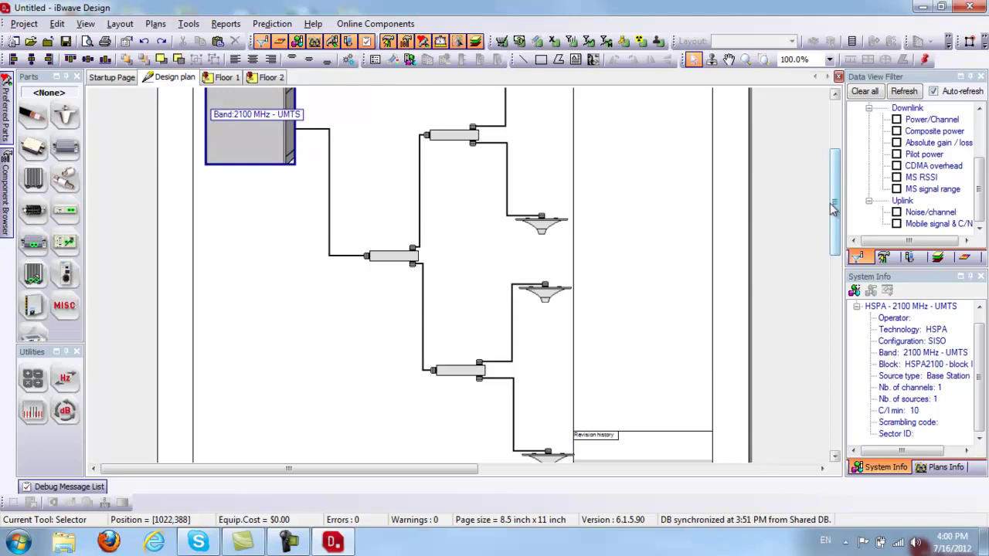
# Display the downlink Power/Channel values of the HSPA - 2100 MHz - UMTS system on the design plan
pyautogui.moveTo(834, 210); pyautogui.dragTo(810, 162)
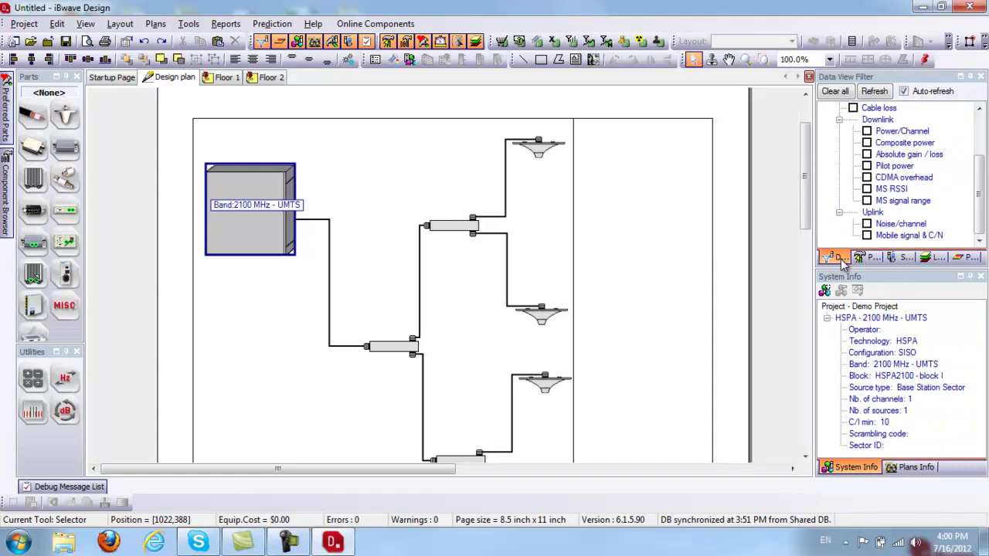
pyautogui.scroll(1, 978, 193)
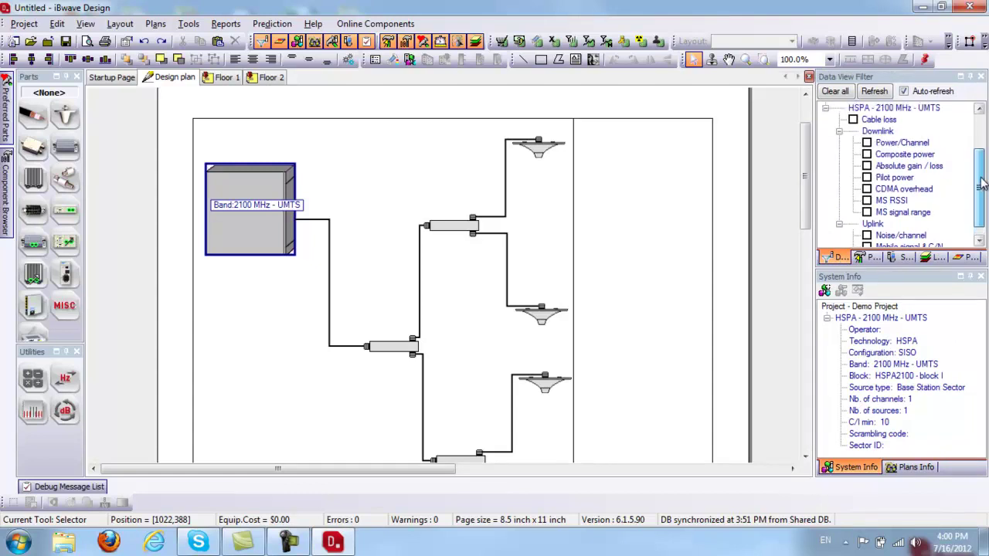
pyautogui.click(868, 144)
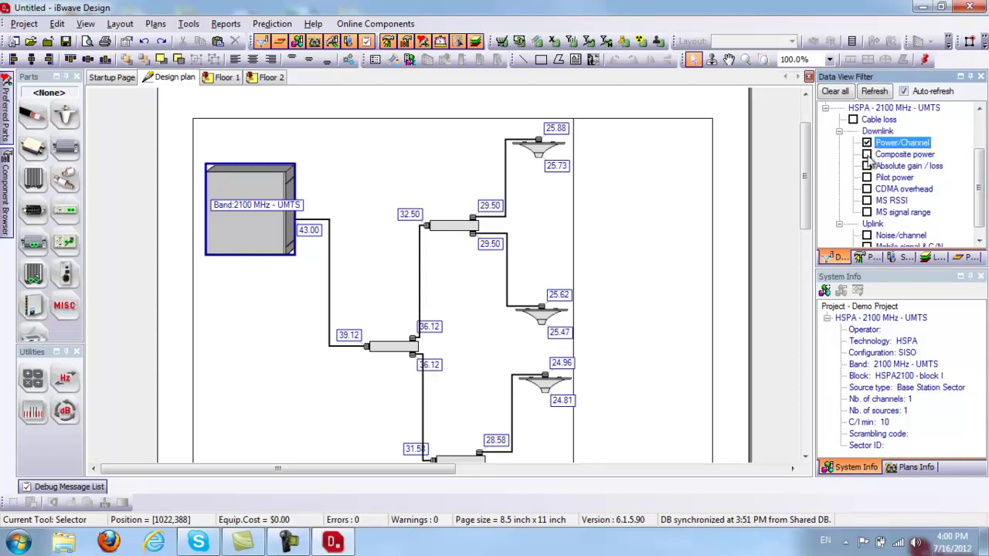
# Also display the downlink composite power, absolute gain/loss, pilot power, CDMA overhead, MS RSSI and MS signal range values
pyautogui.click(867, 155)
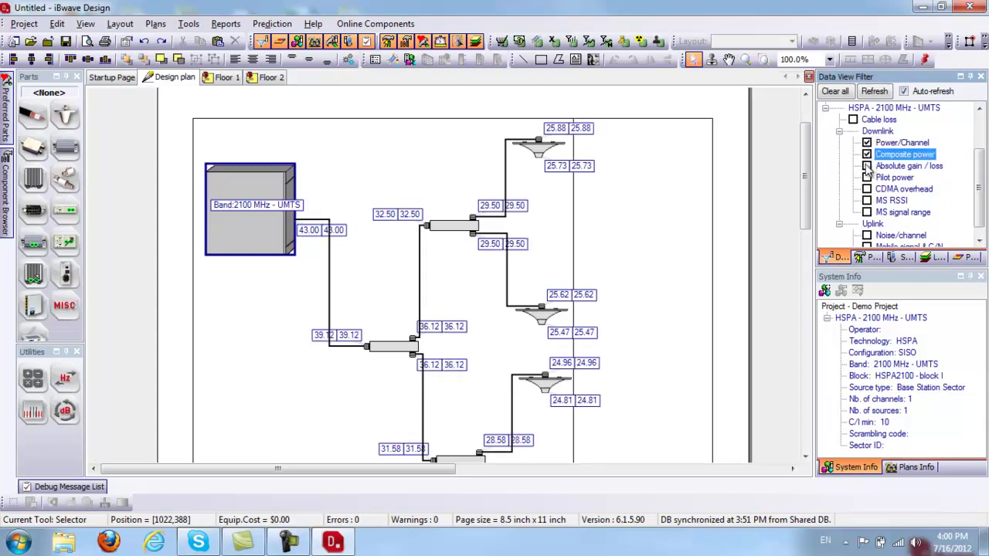
pyautogui.click(867, 166)
pyautogui.click(868, 178)
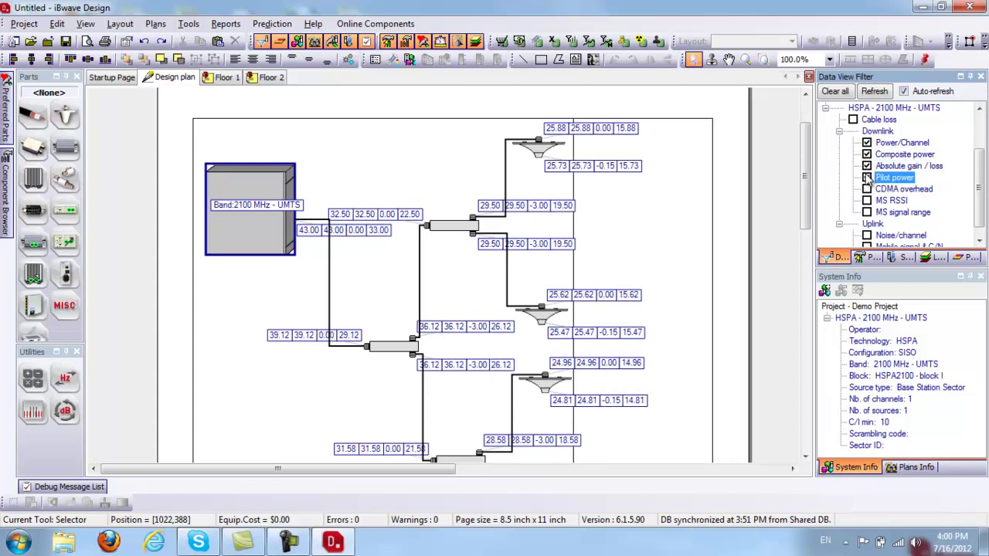
pyautogui.click(867, 189)
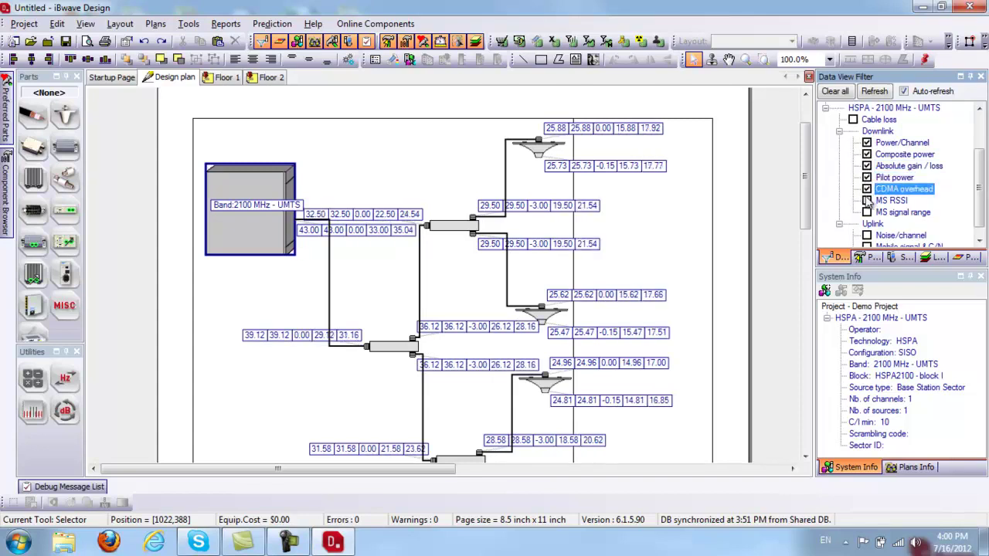
pyautogui.click(867, 200)
pyautogui.click(867, 213)
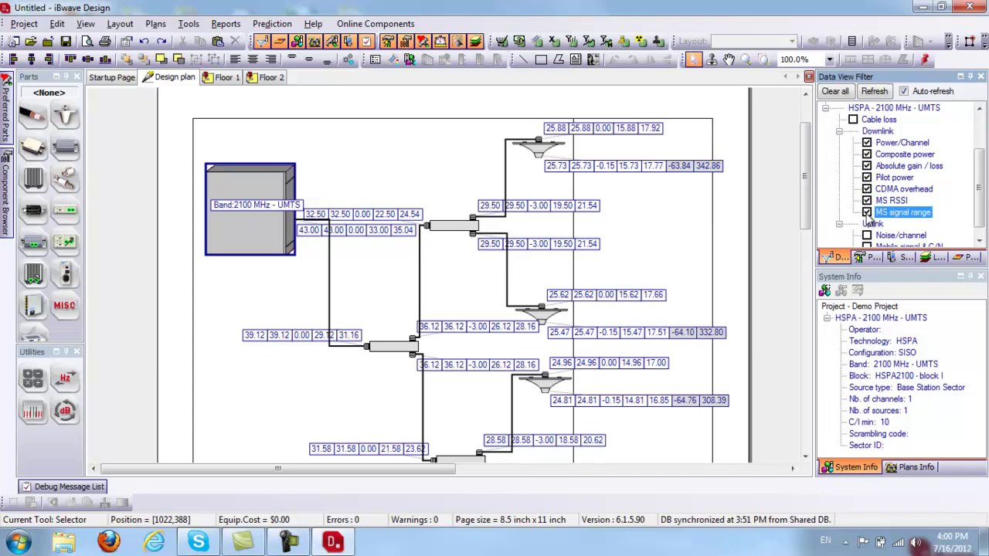
# Hide all the additional downlink values again, keeping only Power/Channel displayed
pyautogui.click(867, 213)
pyautogui.click(867, 201)
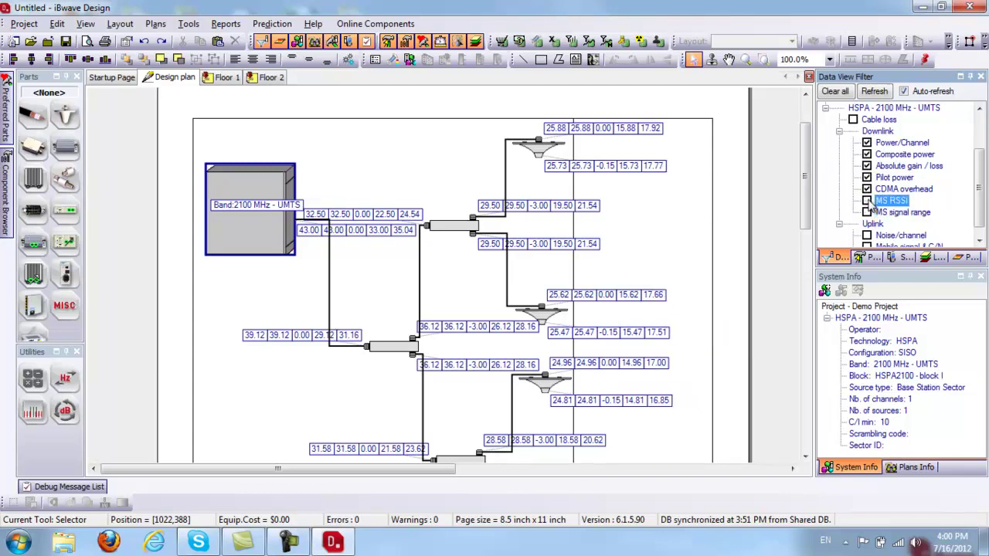
pyautogui.click(867, 189)
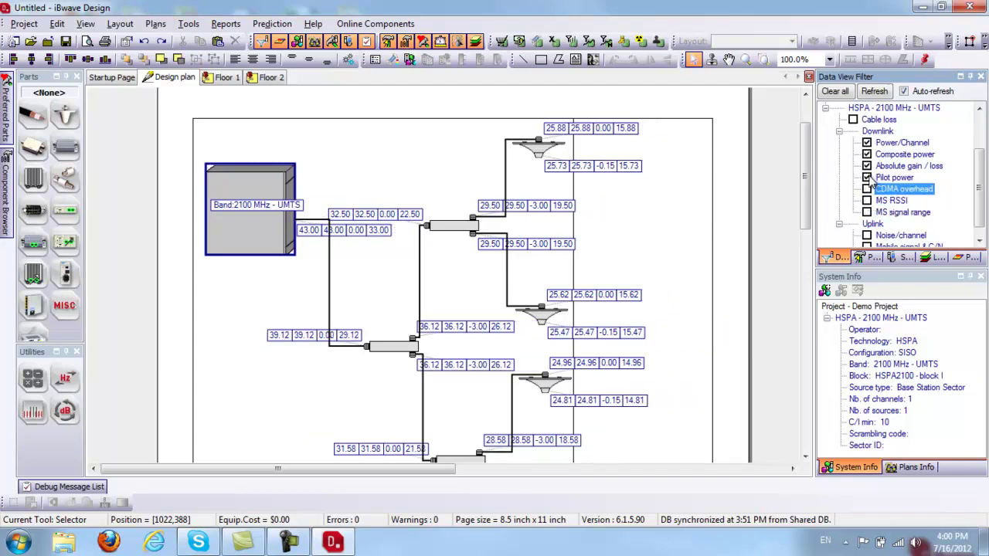
pyautogui.click(868, 177)
pyautogui.click(868, 166)
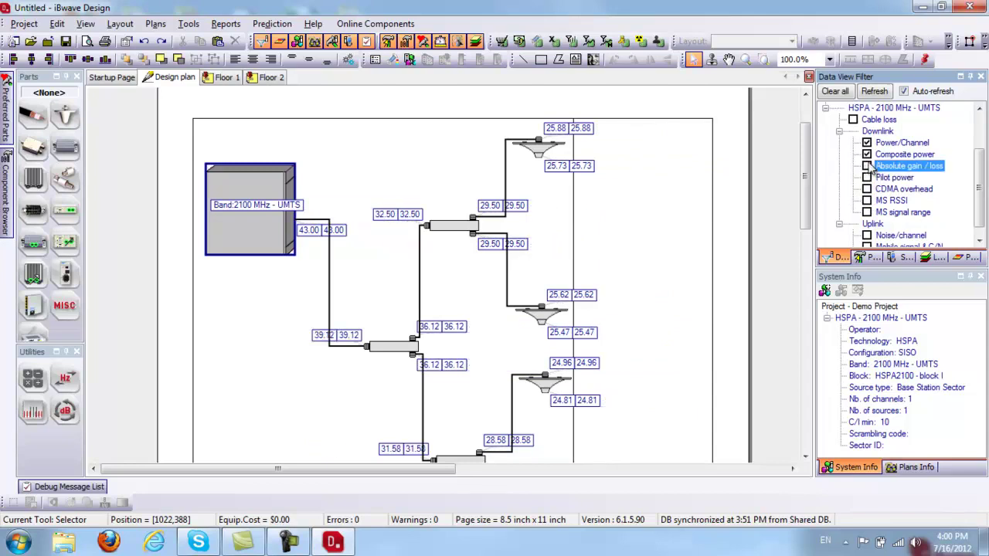
pyautogui.click(867, 155)
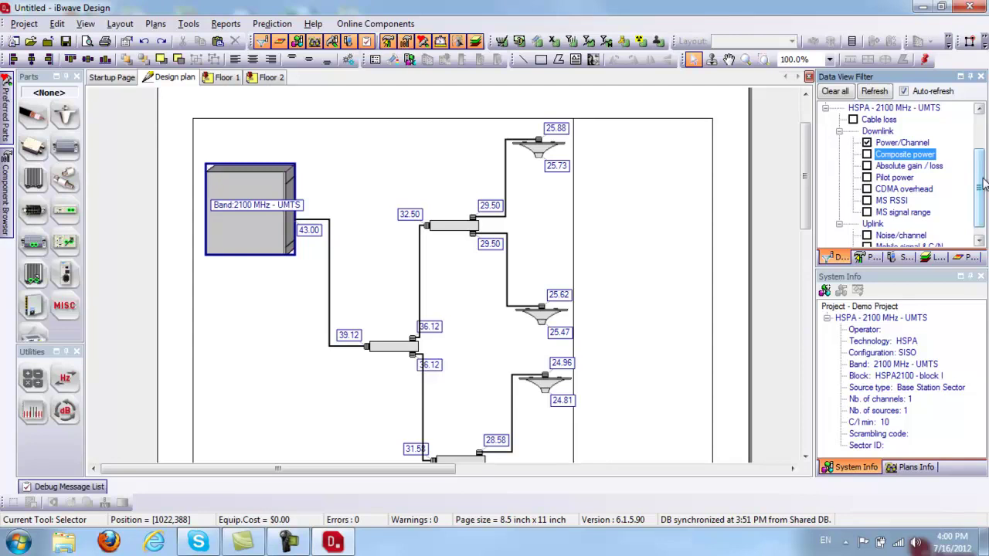
# Restrict the displayed design plan values to antennas only
pyautogui.moveTo(983, 183); pyautogui.dragTo(985, 131)
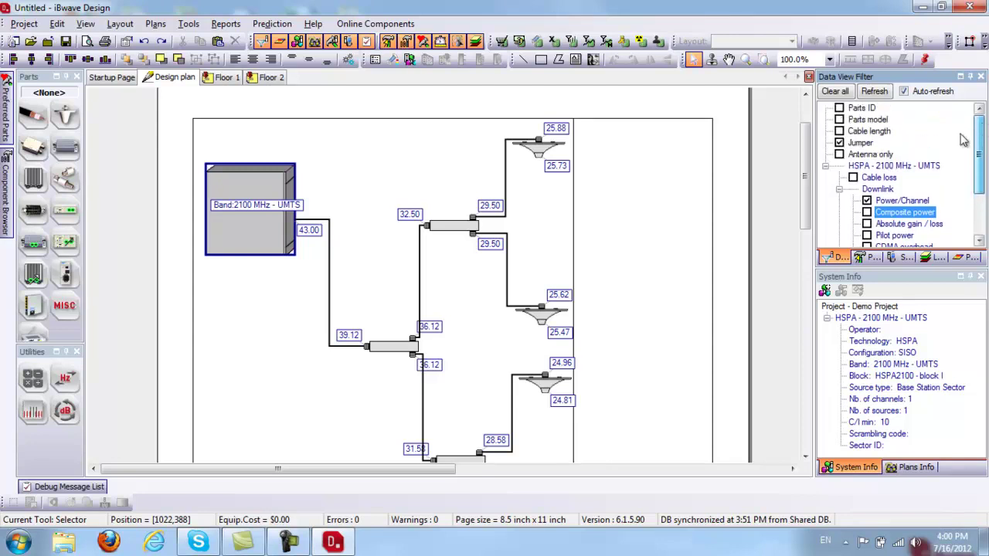
pyautogui.click(840, 155)
pyautogui.click(840, 154)
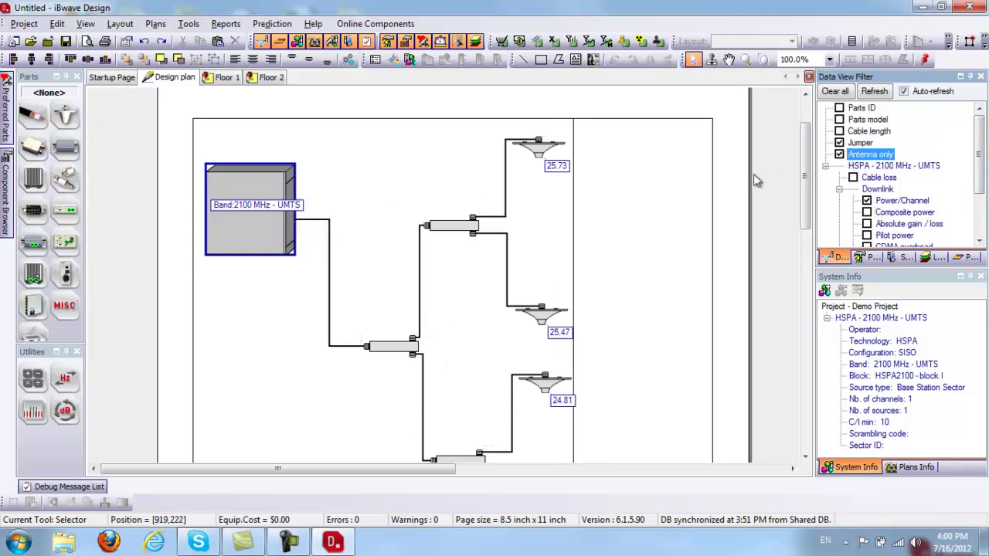
# Assign the base station and the first splitter on the design plan to the Floor 1 layout plan
pyautogui.moveTo(806, 177)
pyautogui.mouseDown()
pyautogui.moveTo(809, 204)
pyautogui.moveTo(808, 176)
pyautogui.mouseUp()
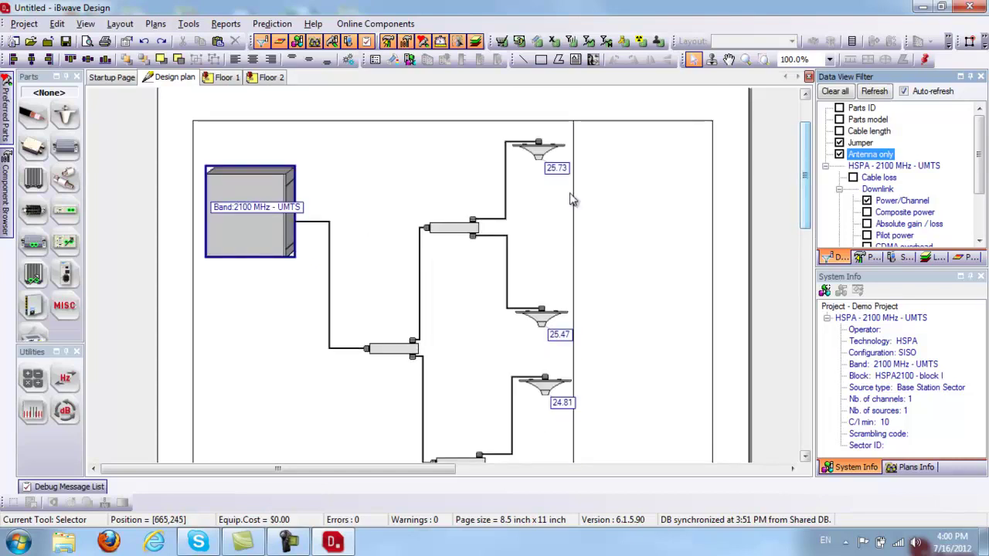
pyautogui.click(252, 241)
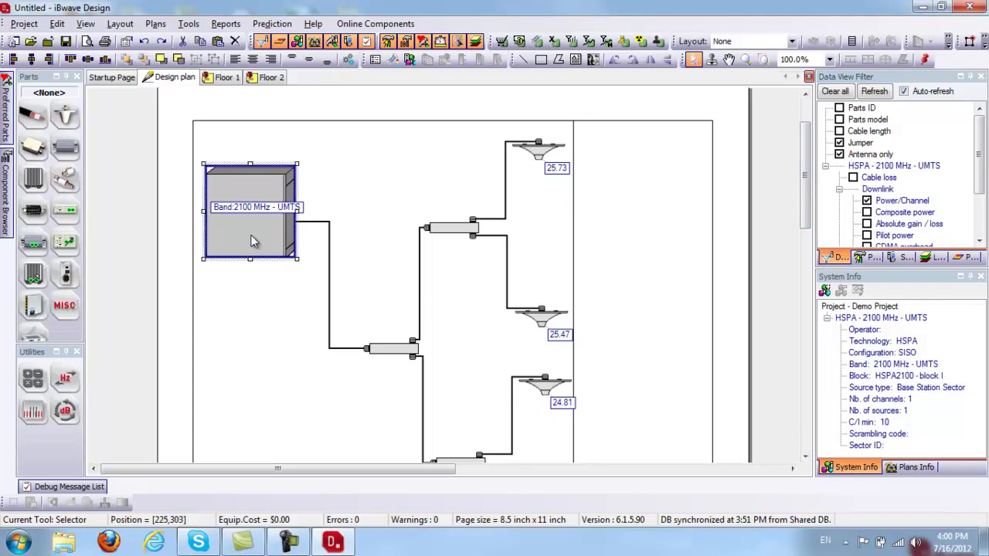
pyautogui.keyDown('shift'); pyautogui.click(386, 351); pyautogui.keyUp('shift')
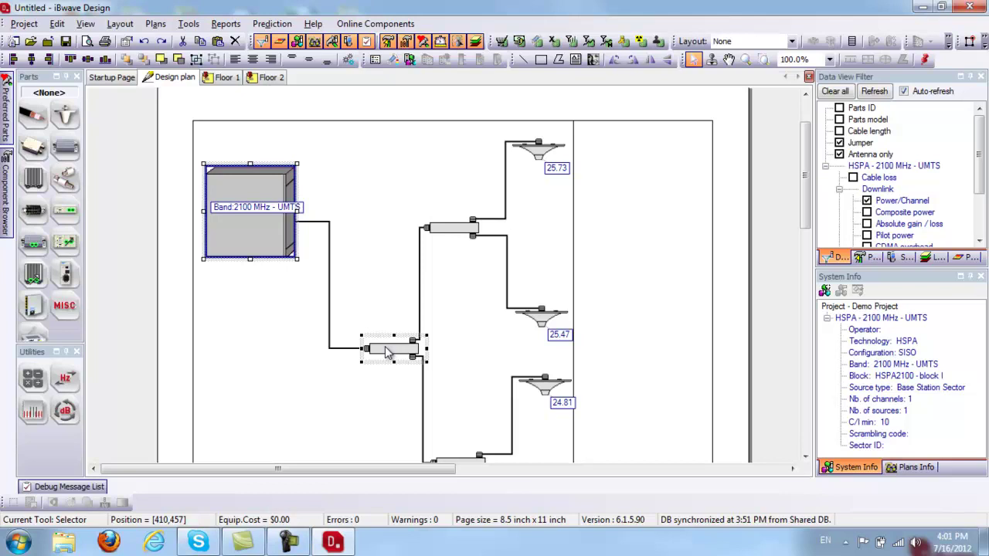
pyautogui.rightClick(389, 353)
pyautogui.moveTo(534, 286)
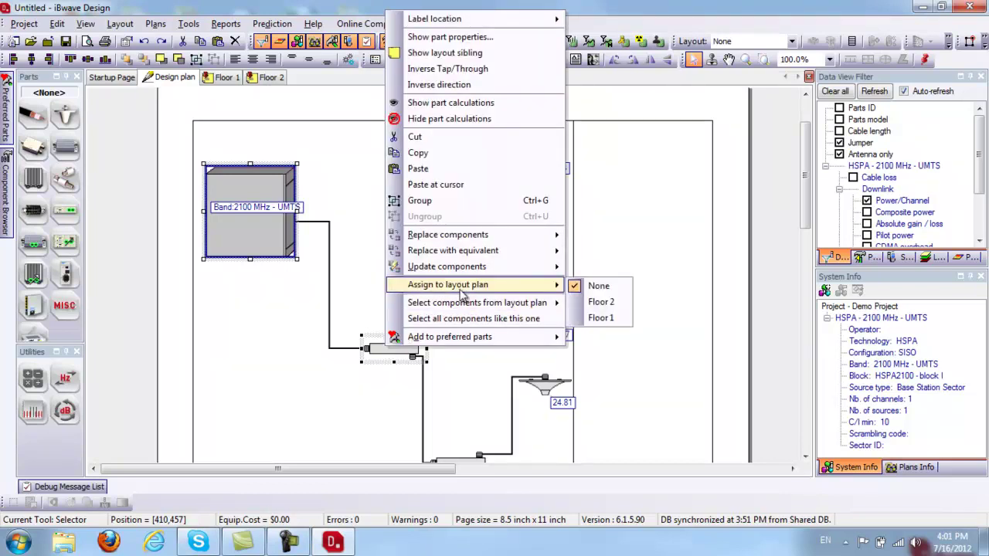
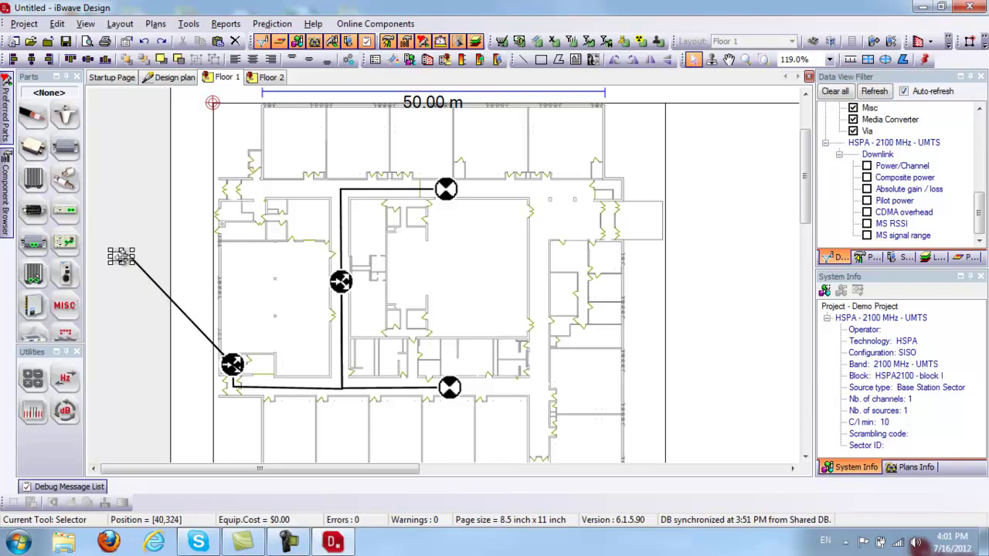
# Move the inter-floor cable transition symbols on Floor 2 and Floor 1 right beside the splitters they connect to
pyautogui.rightClick(124, 260)
pyautogui.click(164, 300)
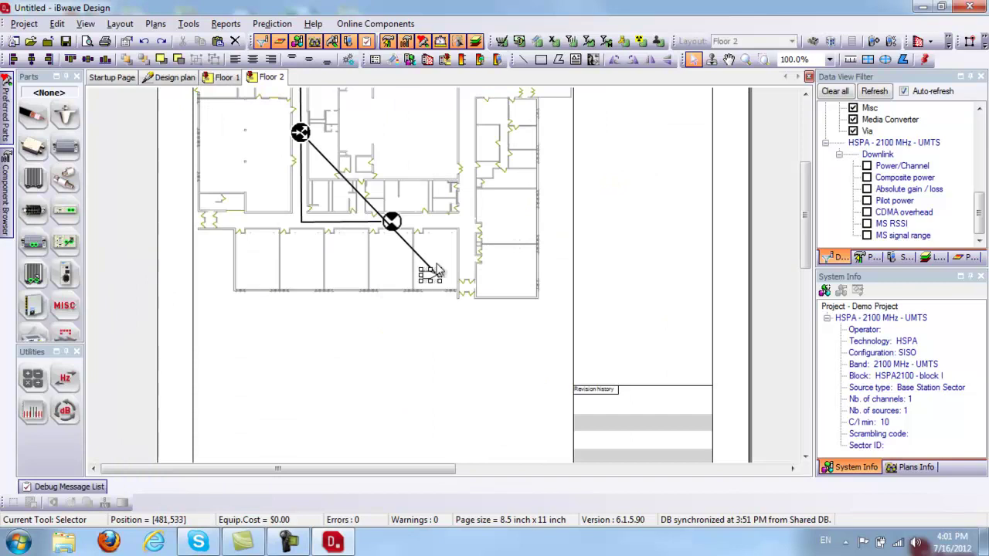
pyautogui.moveTo(431, 276); pyautogui.dragTo(378, 276)
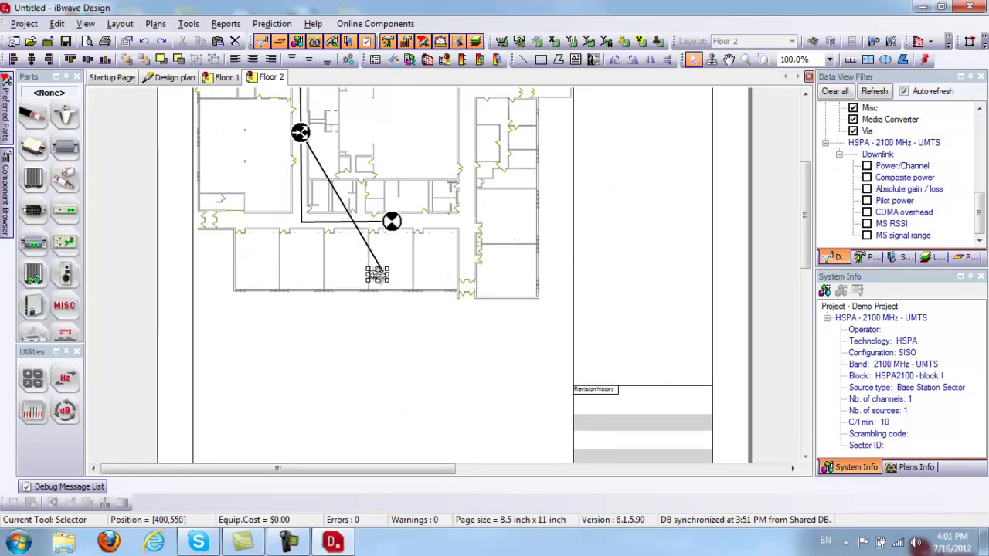
pyautogui.moveTo(377, 276); pyautogui.dragTo(304, 144)
pyautogui.click(227, 77)
pyautogui.moveTo(127, 258); pyautogui.dragTo(256, 366)
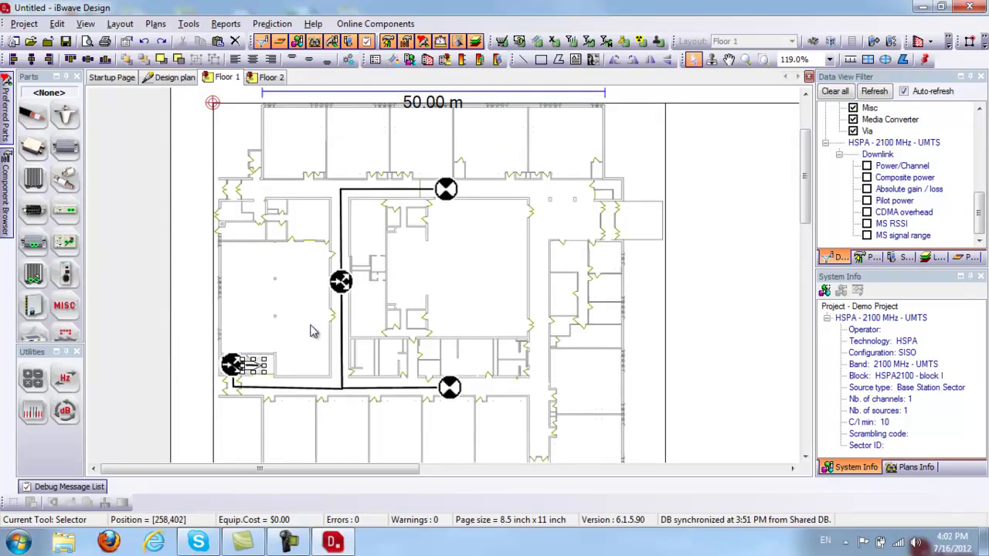
# Display the downlink Power/Channel values of the HSPA - 2100 MHz - UMTS system and the cable lengths on the Floor 1 plan
pyautogui.click(315, 351)
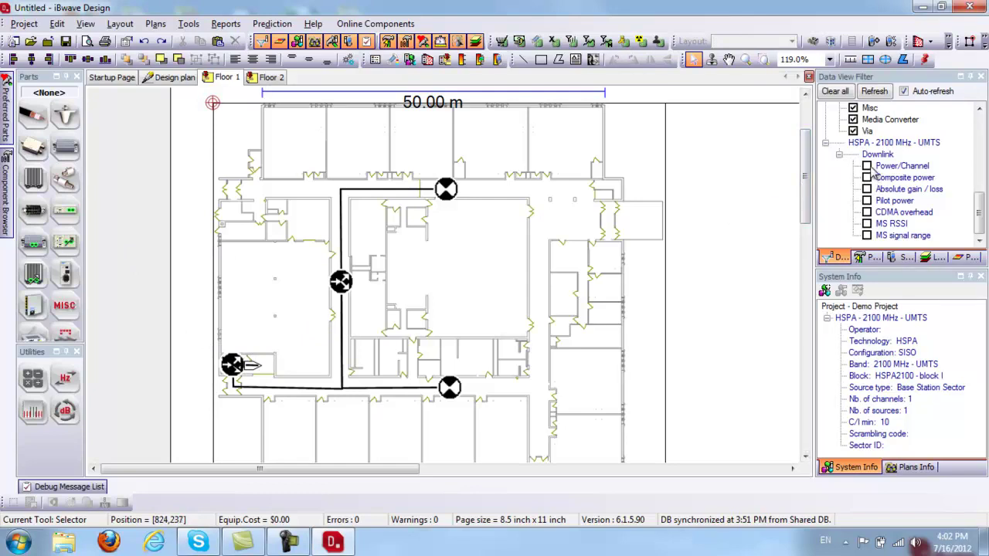
pyautogui.click(869, 166)
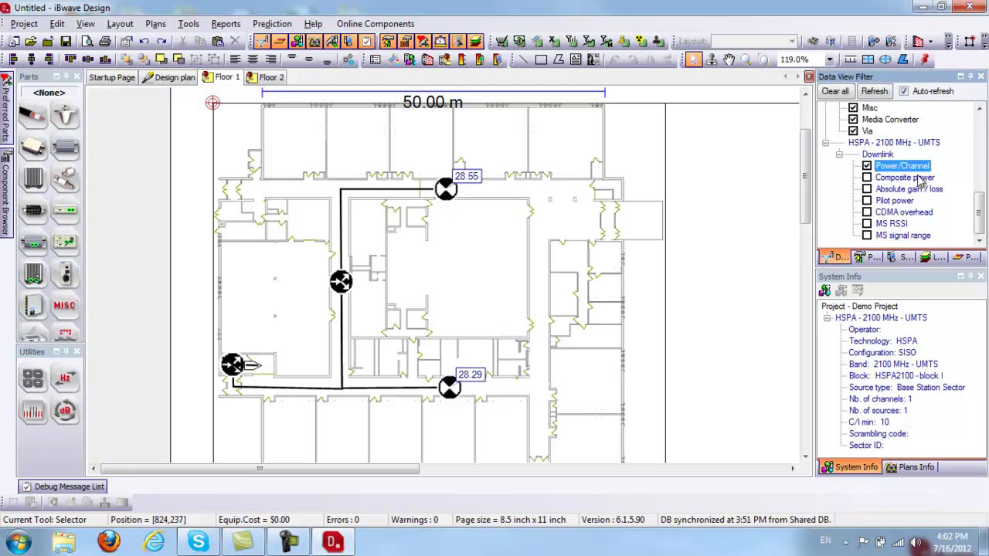
pyautogui.moveTo(983, 220); pyautogui.dragTo(979, 127)
pyautogui.click(840, 131)
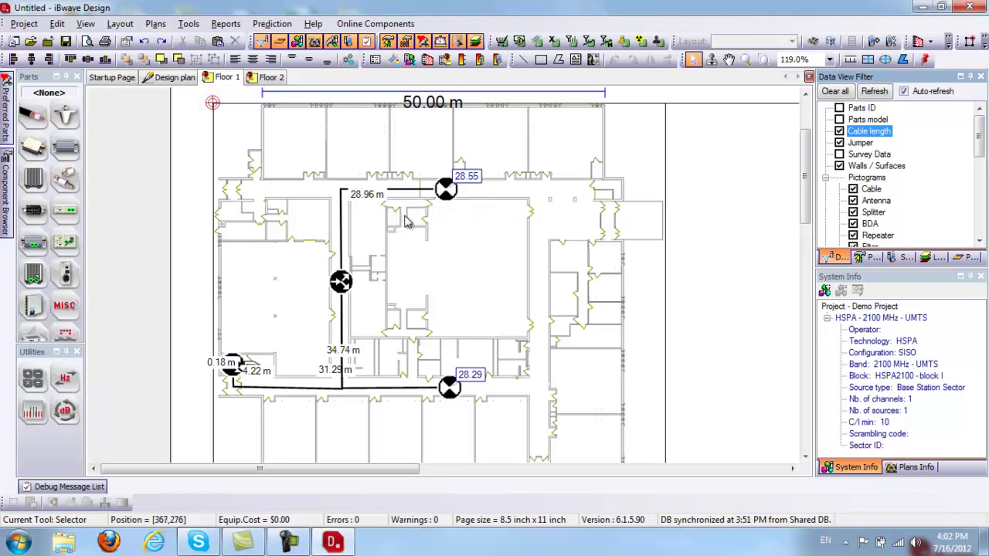
# Move the upper Floor 1 antenna slightly east along the corridor, making its cable about 30.13 m long
pyautogui.moveTo(391, 191)
pyautogui.moveTo(456, 199)
pyautogui.mouseDown()
pyautogui.moveTo(533, 197)
pyautogui.moveTo(463, 203)
pyautogui.mouseUp()
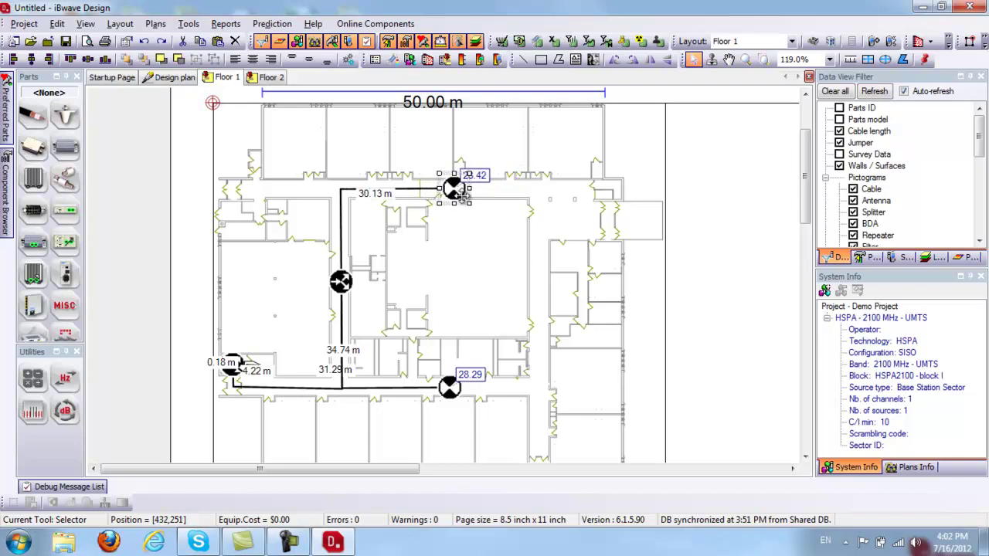
pyautogui.click(482, 236)
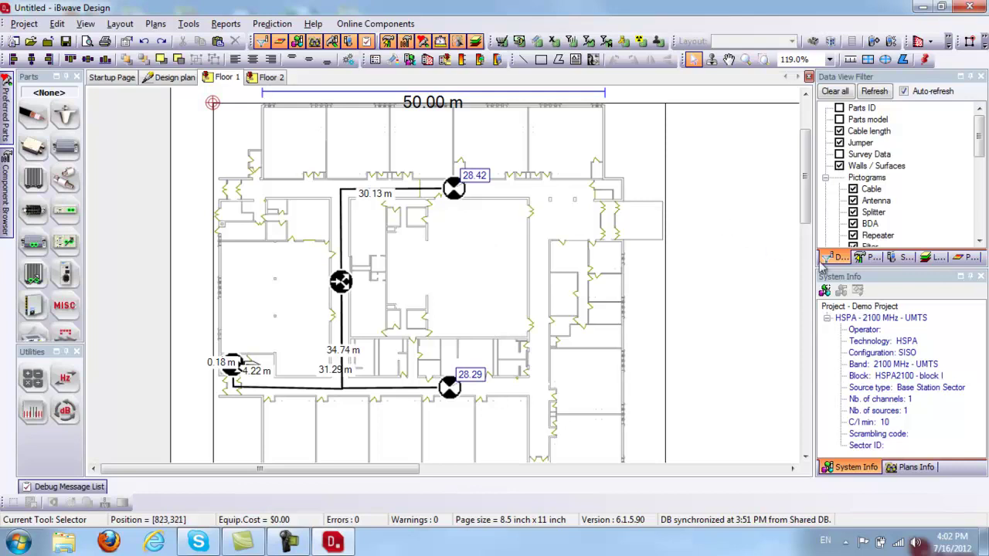
# Draw a horizontal surface on Floor 1 by tracing the building's outer outline, including the entrance on the east side
pyautogui.click(972, 258)
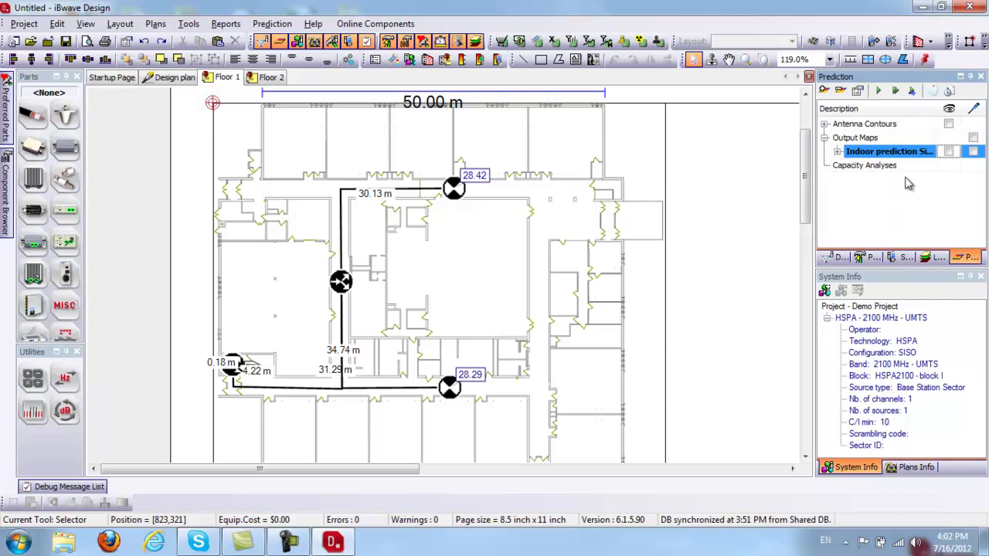
pyautogui.click(949, 43)
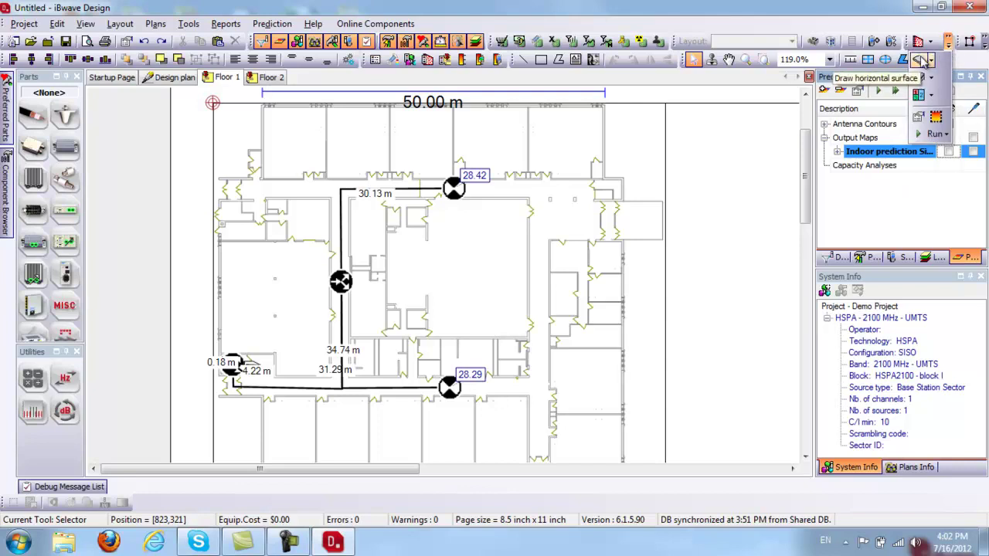
pyautogui.click(922, 60)
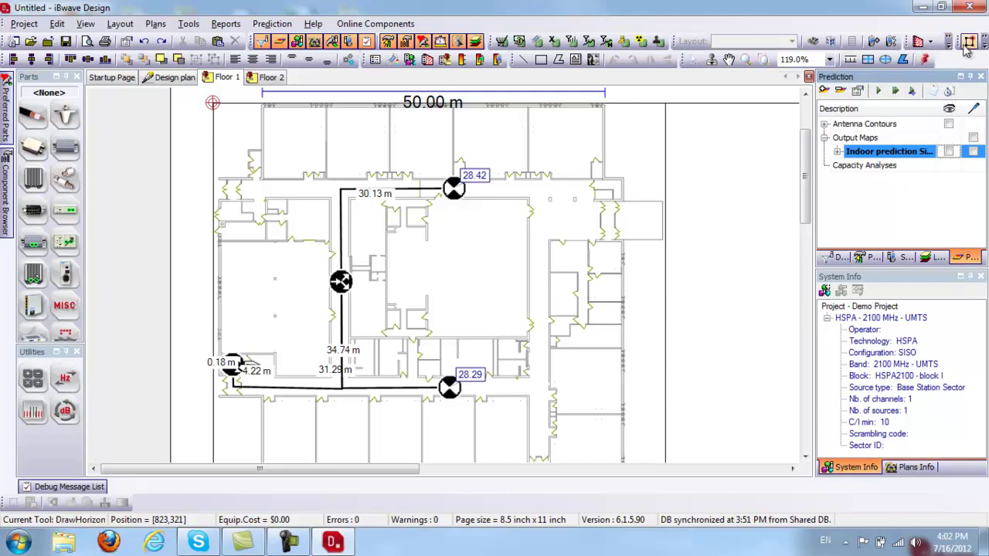
pyautogui.click(970, 43)
pyautogui.click(263, 108)
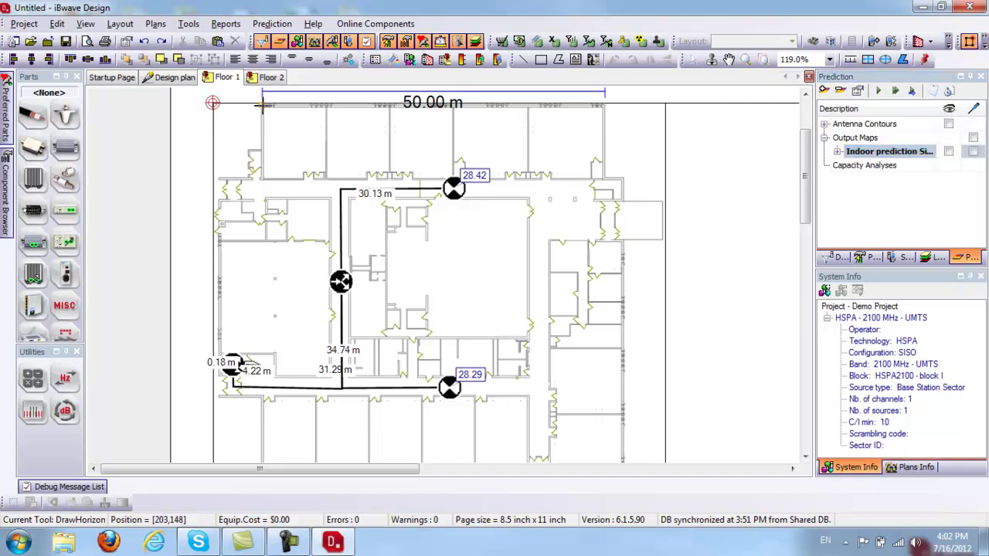
pyautogui.click(604, 106)
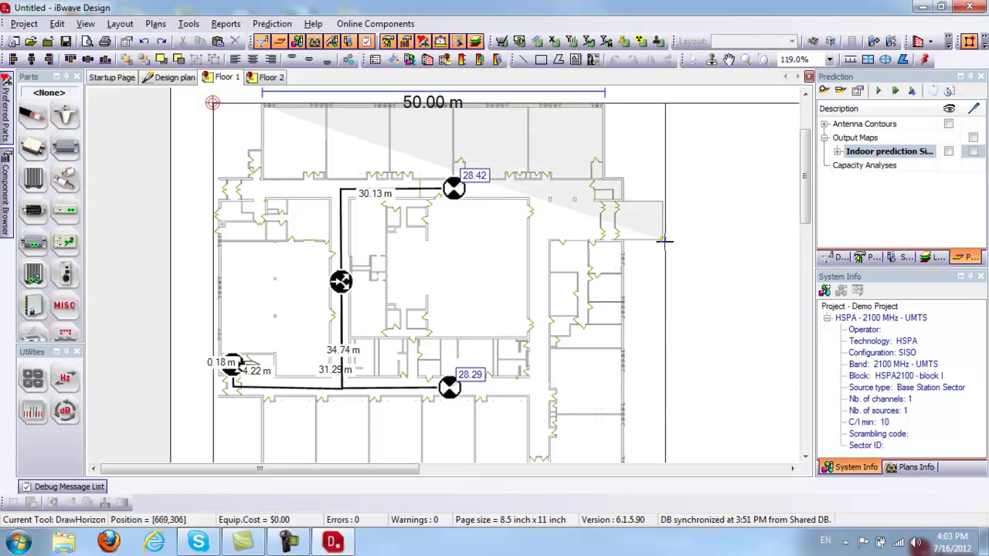
pyautogui.click(636, 240)
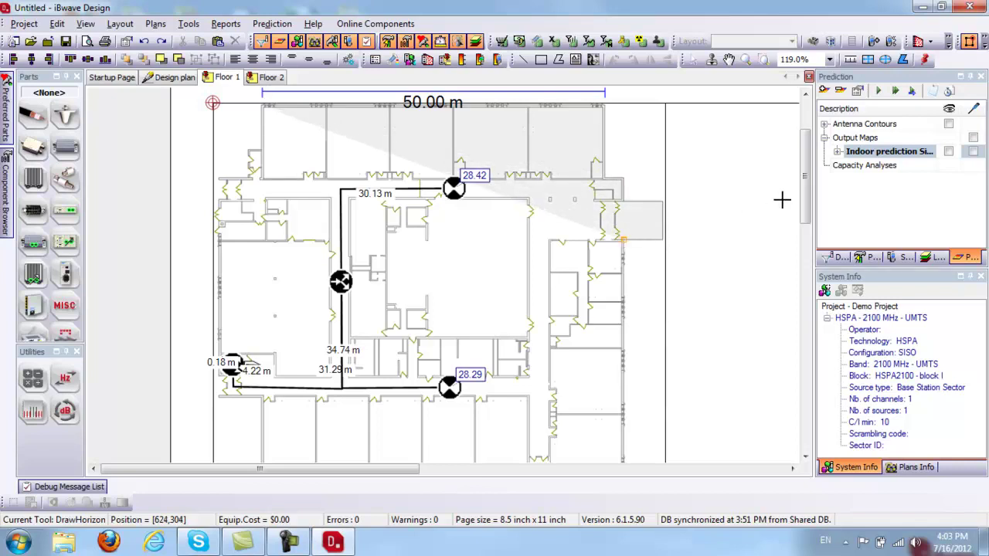
pyautogui.scroll(-3, 804, 236)
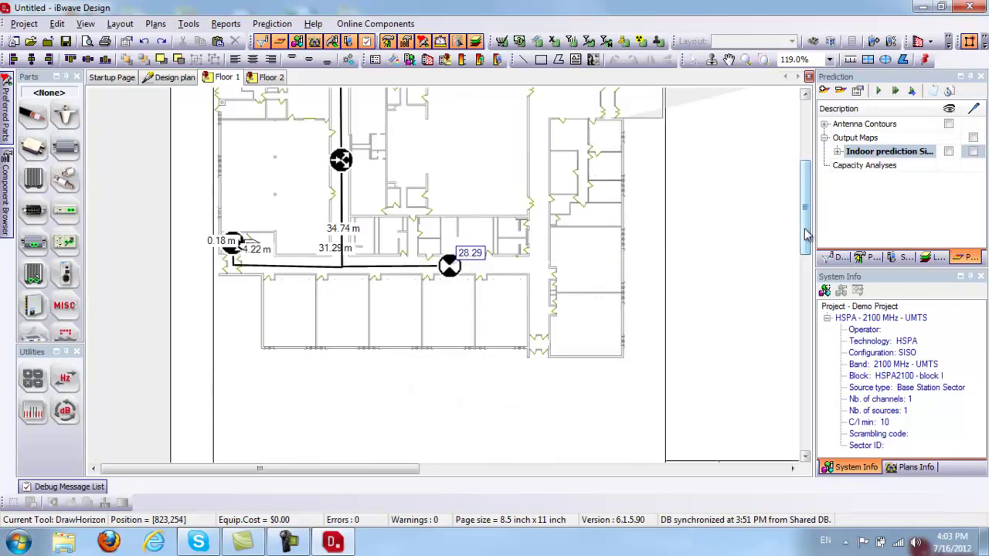
pyautogui.click(623, 355)
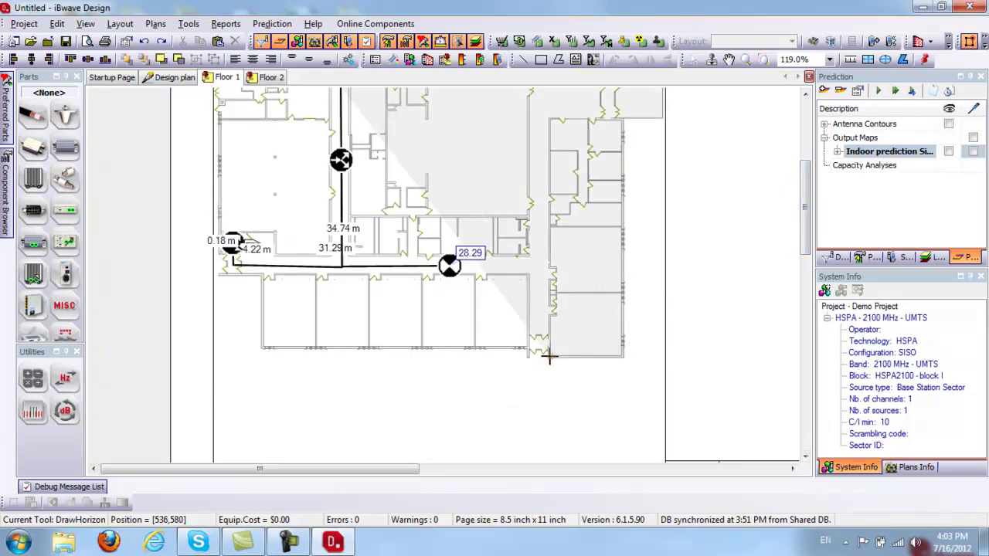
pyautogui.click(547, 350)
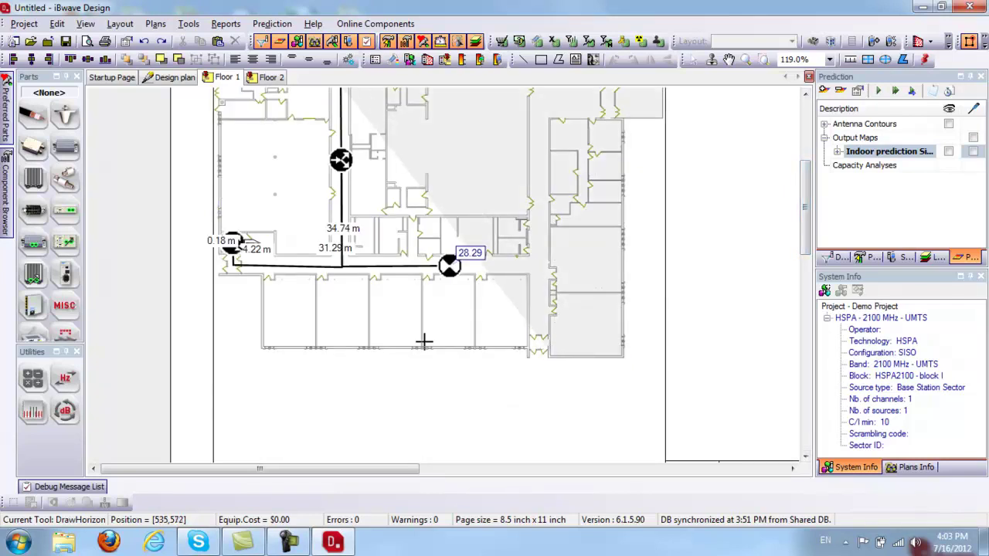
pyautogui.click(264, 348)
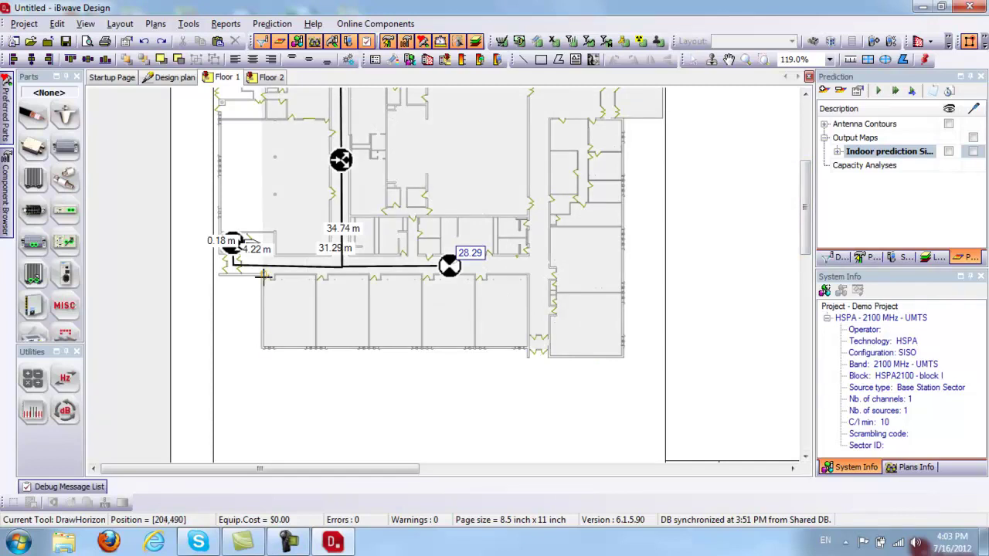
pyautogui.click(263, 275)
pyautogui.doubleClick(222, 274)
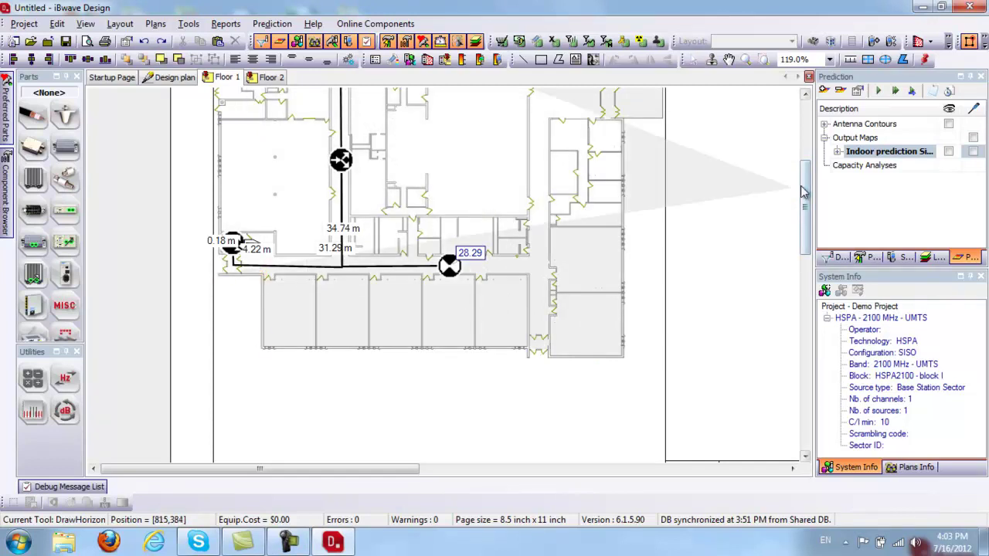
pyautogui.moveTo(804, 194); pyautogui.dragTo(804, 164)
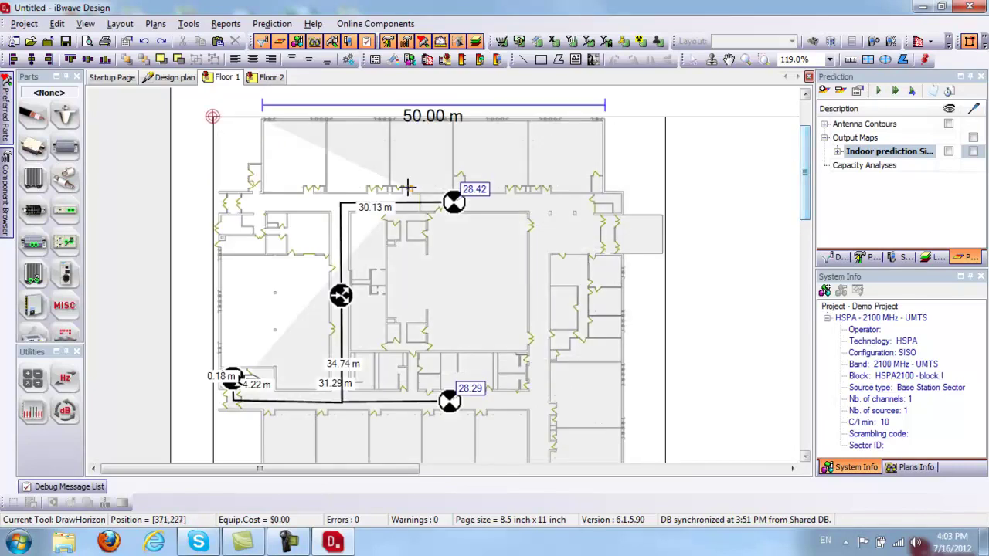
pyautogui.rightClick(261, 163)
# Define the building-outline horizontal surface on Floor 1 as a prediction area
pyautogui.click(290, 164)
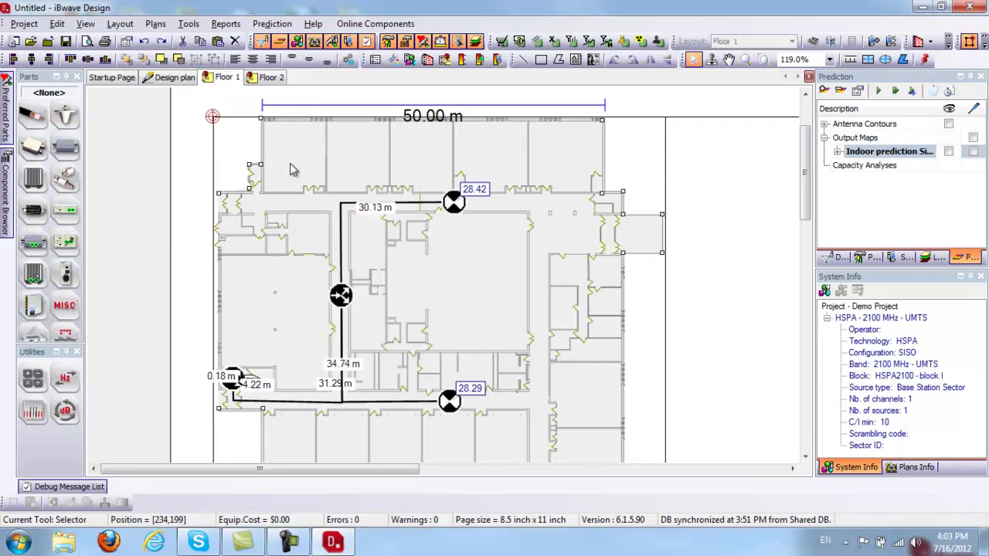
pyautogui.rightClick(290, 164)
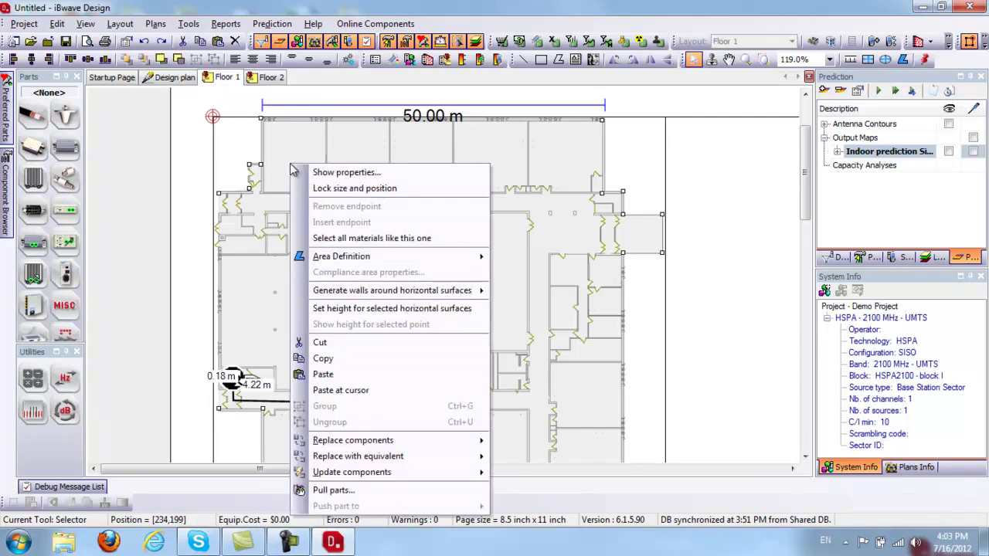
pyautogui.moveTo(354, 262)
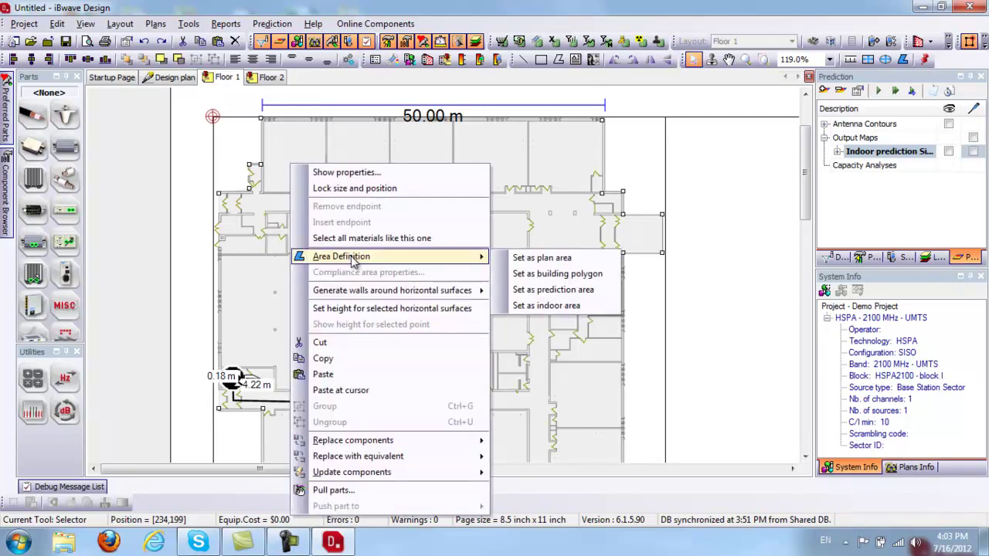
pyautogui.click(524, 290)
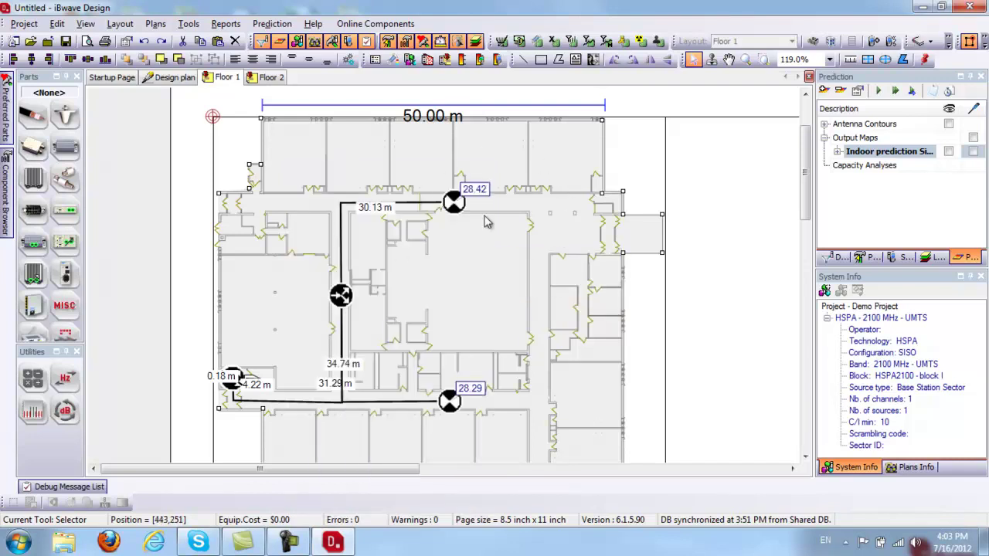
pyautogui.click(698, 327)
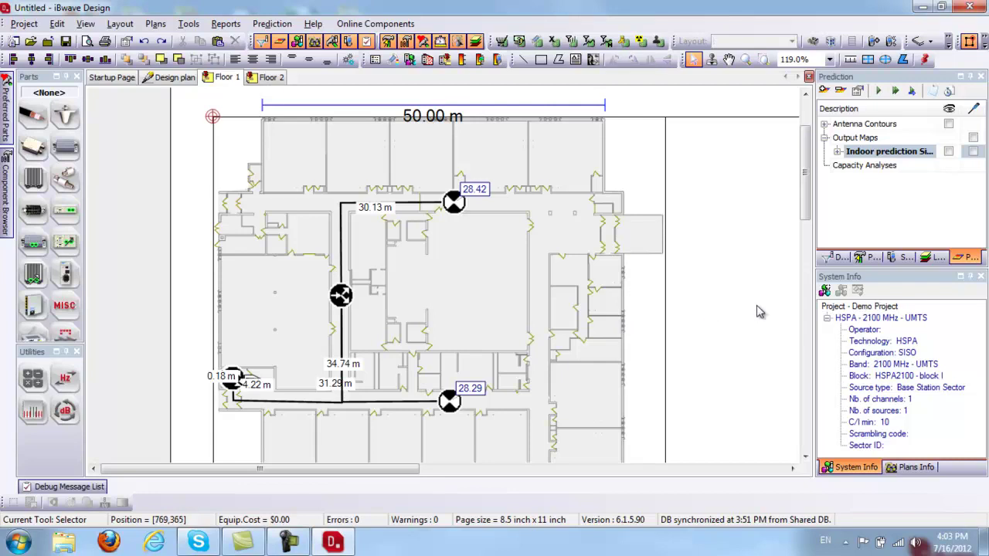
# Add a Signal strength output map named SSM, keeping composite power, all plans auto-selected and the Rainbow color scheme
pyautogui.click(825, 91)
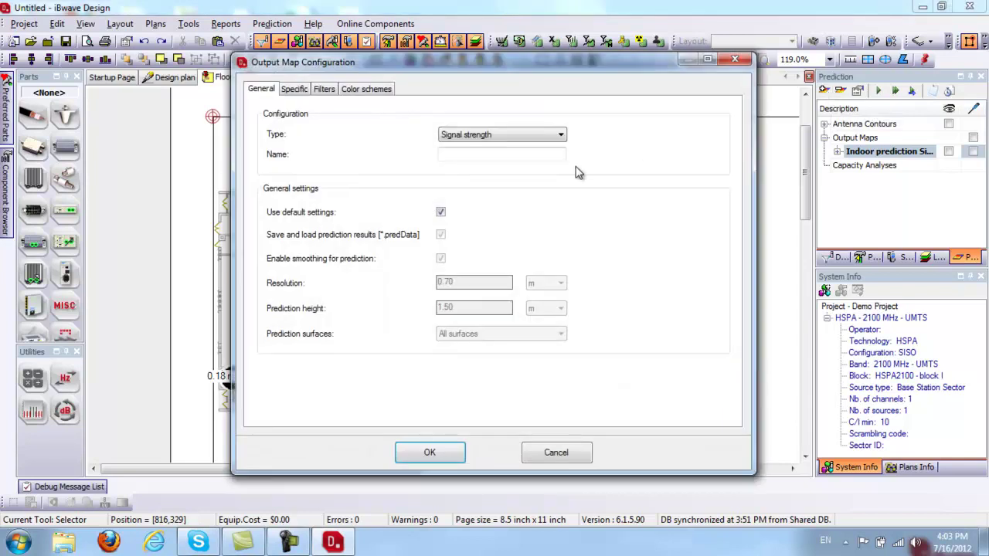
pyautogui.click(555, 136)
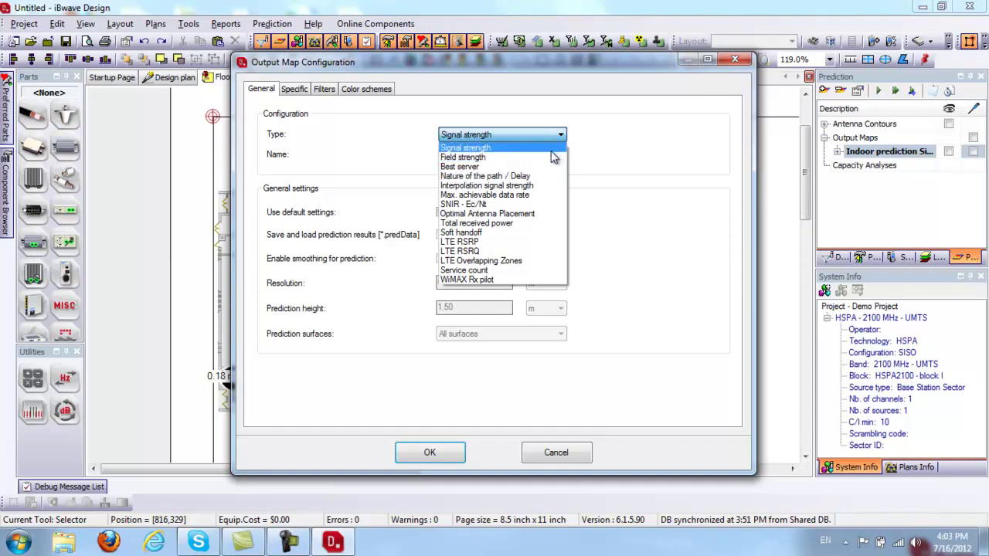
pyautogui.click(551, 151)
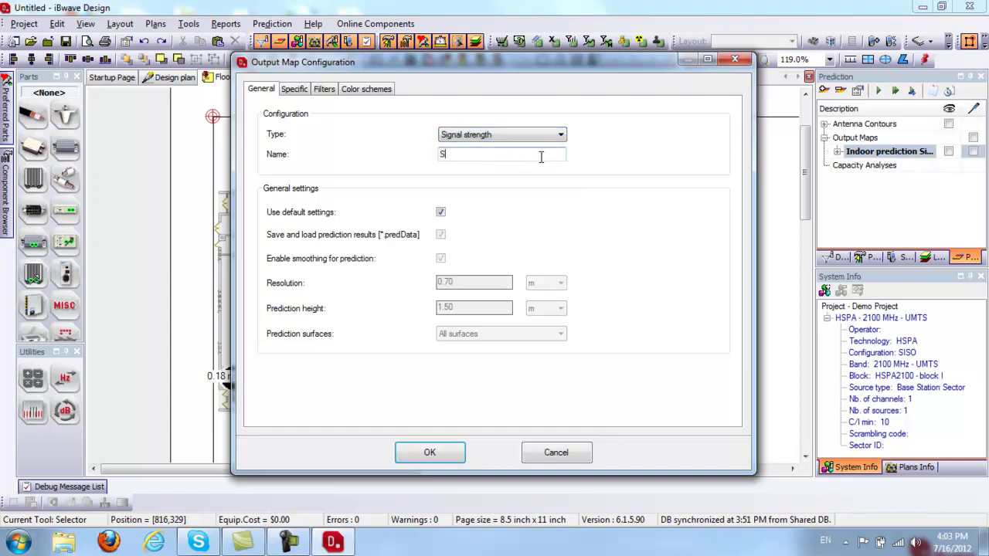
pyautogui.click(299, 90)
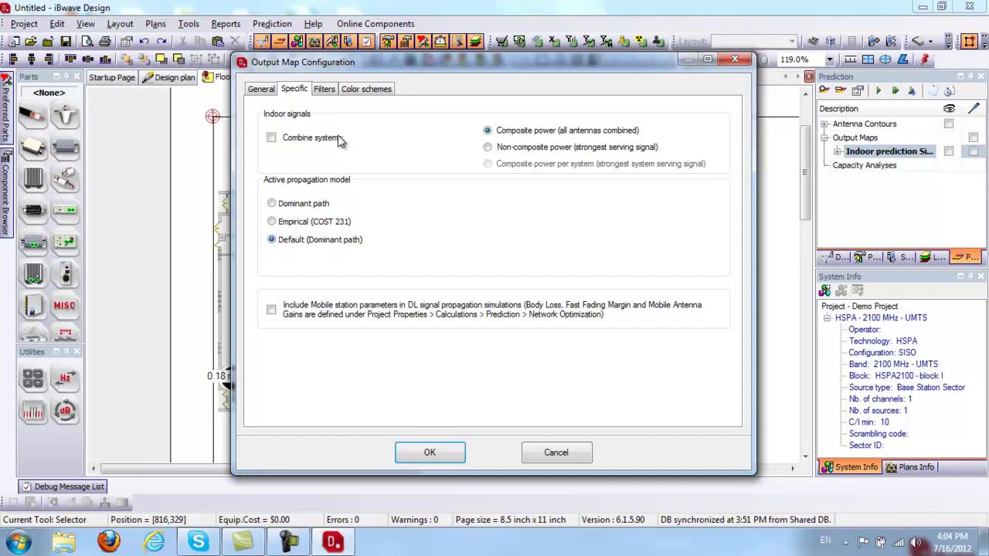
pyautogui.click(332, 93)
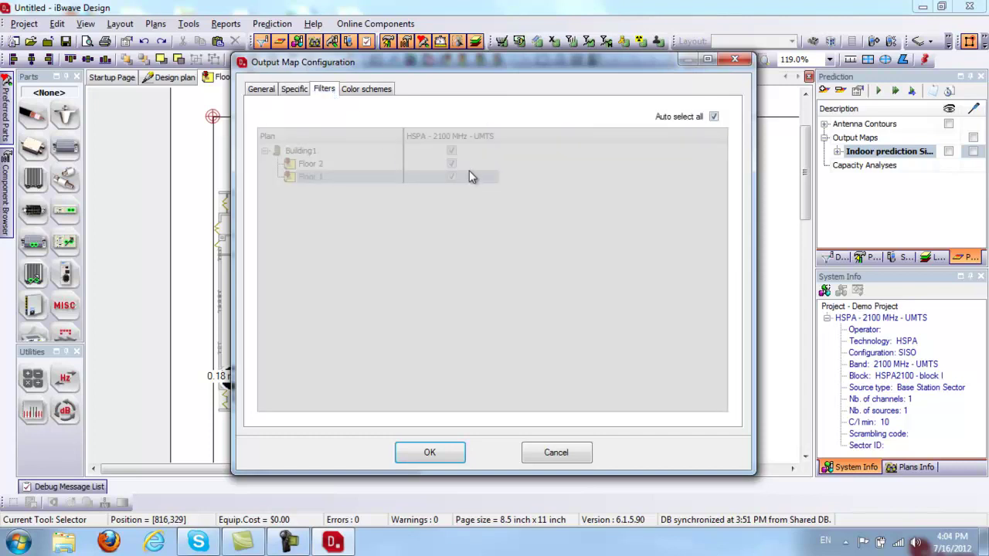
pyautogui.click(714, 117)
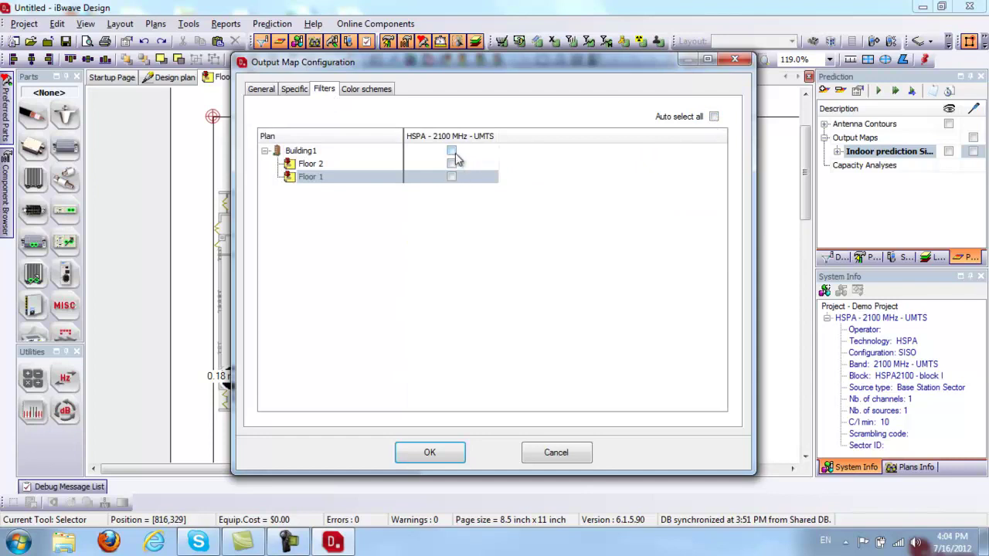
pyautogui.click(714, 117)
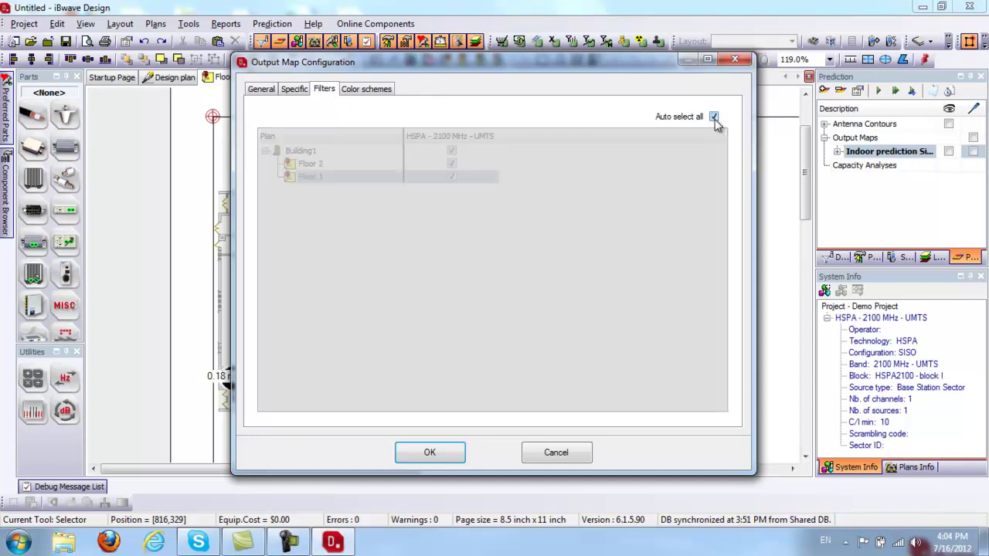
pyautogui.click(391, 92)
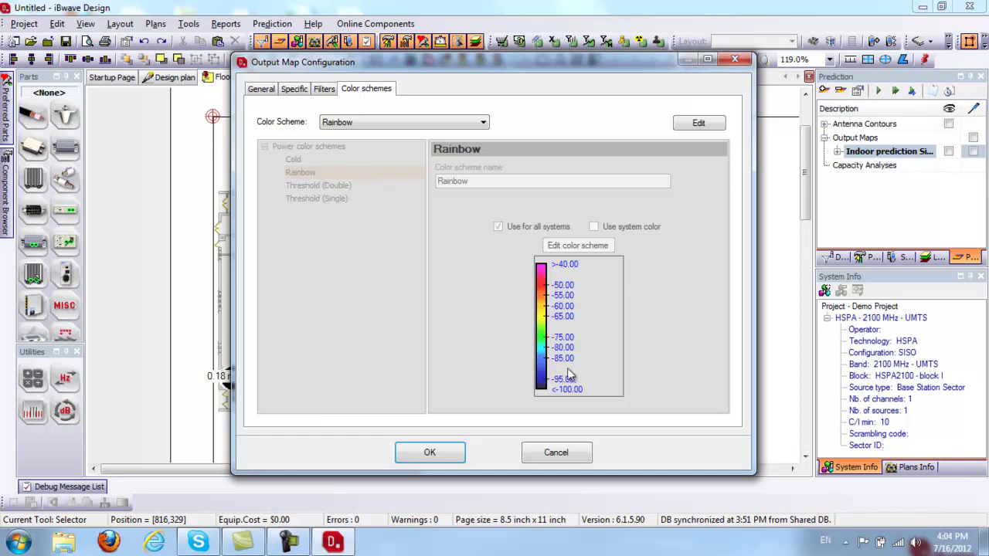
pyautogui.click(266, 90)
pyautogui.click(450, 453)
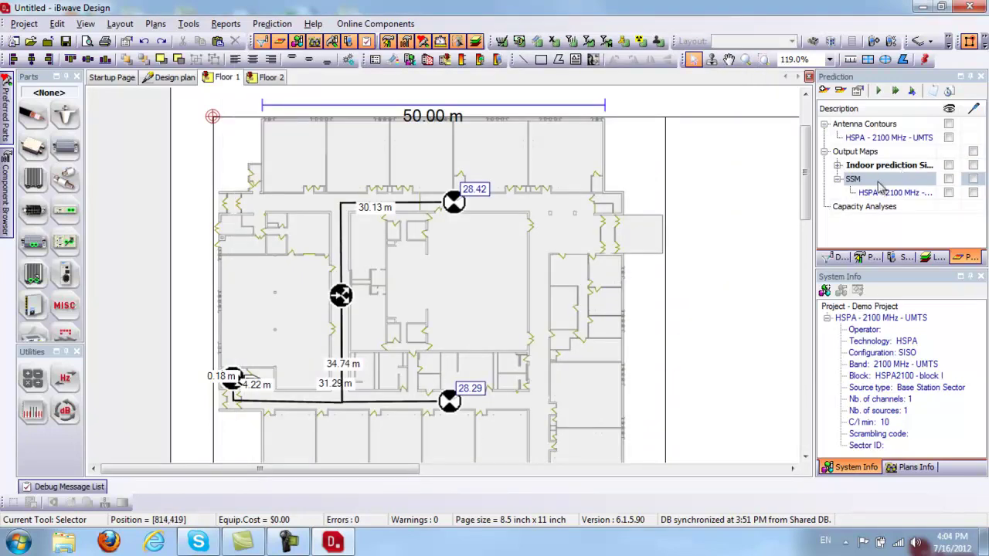
# Run the SSM prediction on the current Floor 1 plan and display its output map
pyautogui.click(879, 184)
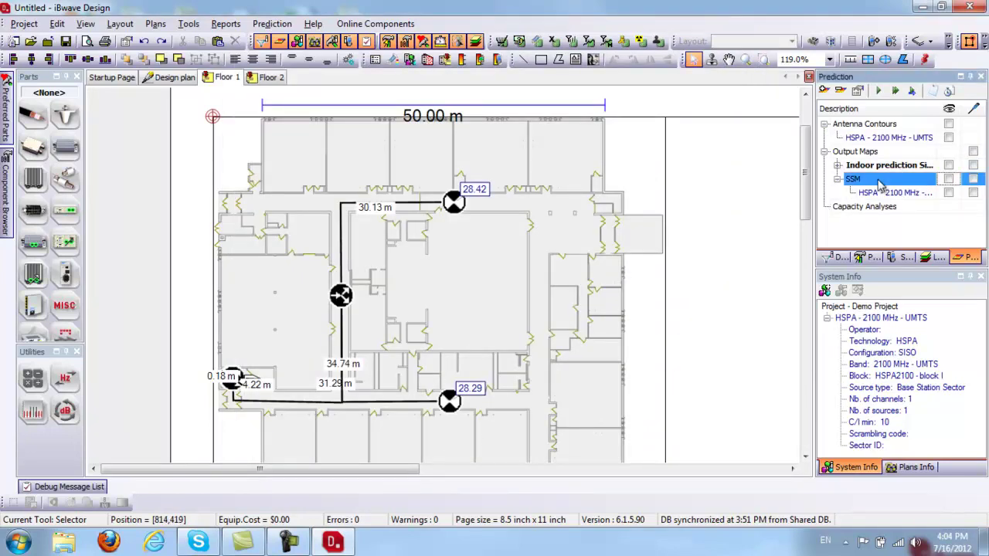
pyautogui.rightClick(879, 184)
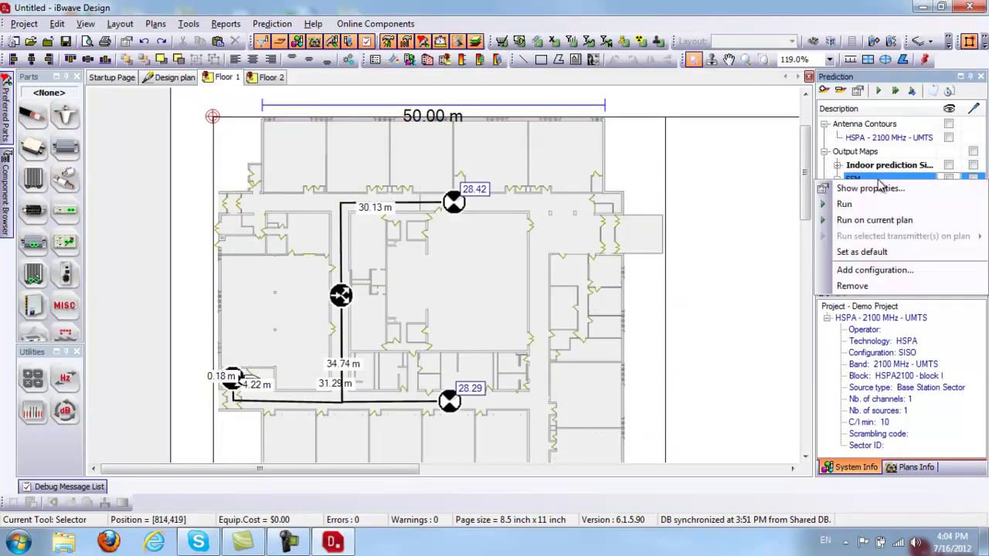
pyautogui.click(874, 220)
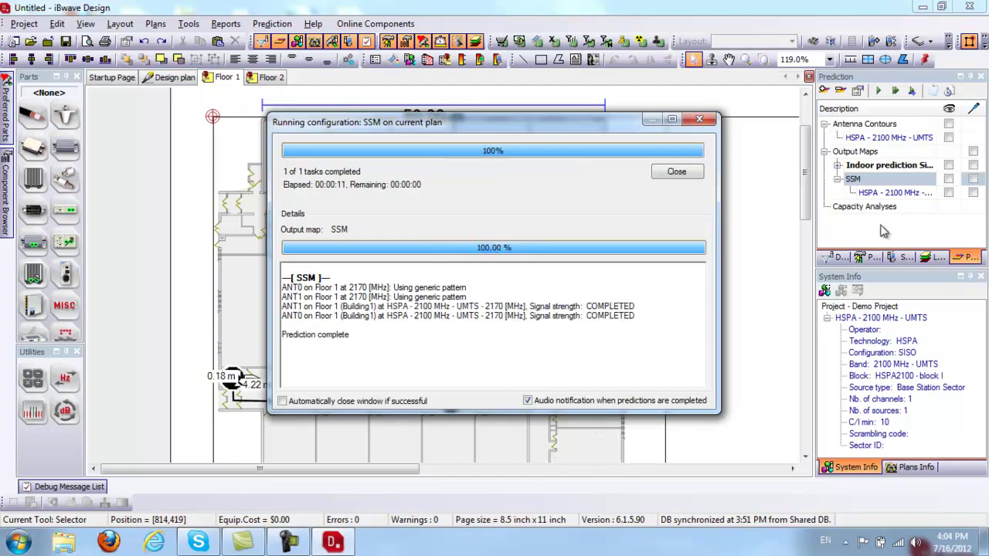
pyautogui.click(677, 171)
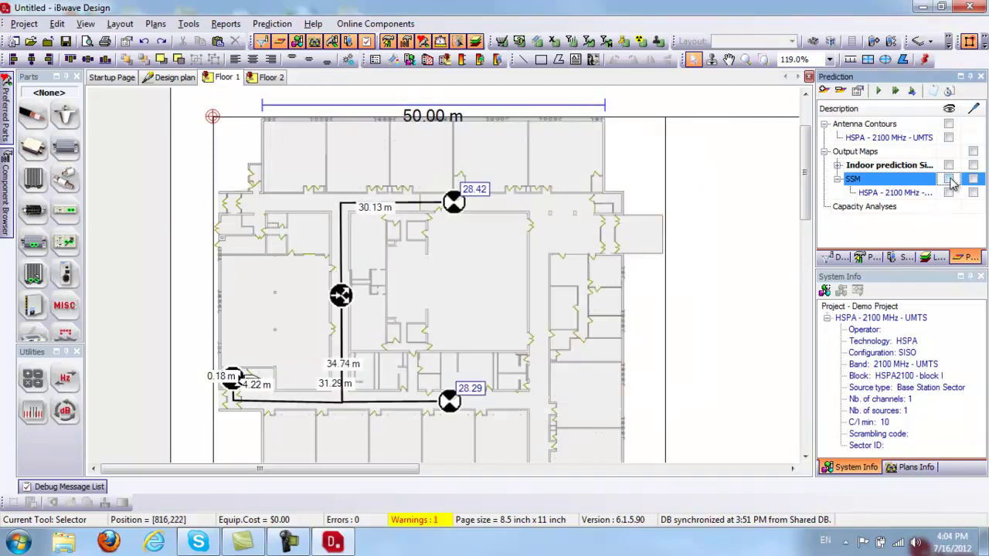
pyautogui.click(949, 179)
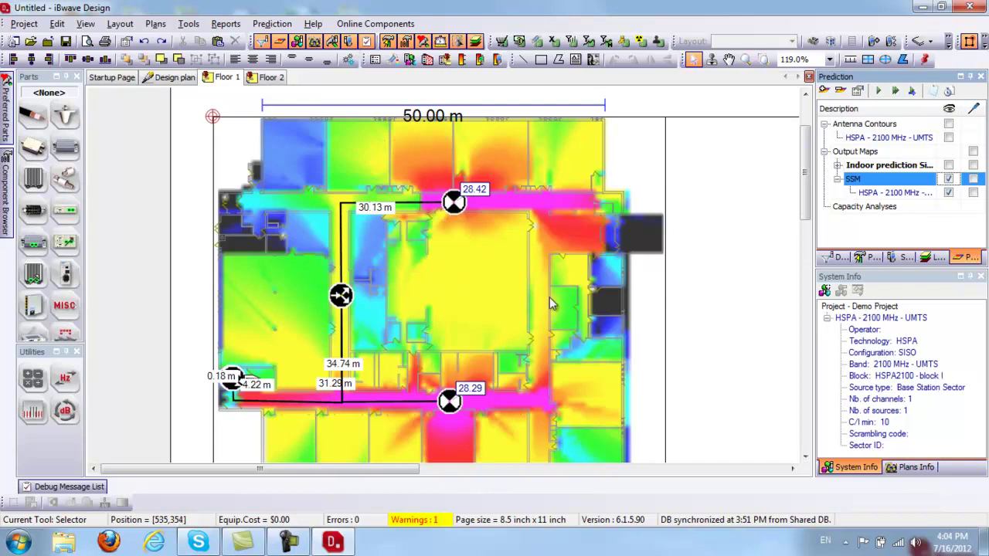
# Enable point value read-out for the SSM map and place the indoor prediction legend just east of the Floor 1 building
pyautogui.click(975, 180)
pyautogui.moveTo(587, 202)
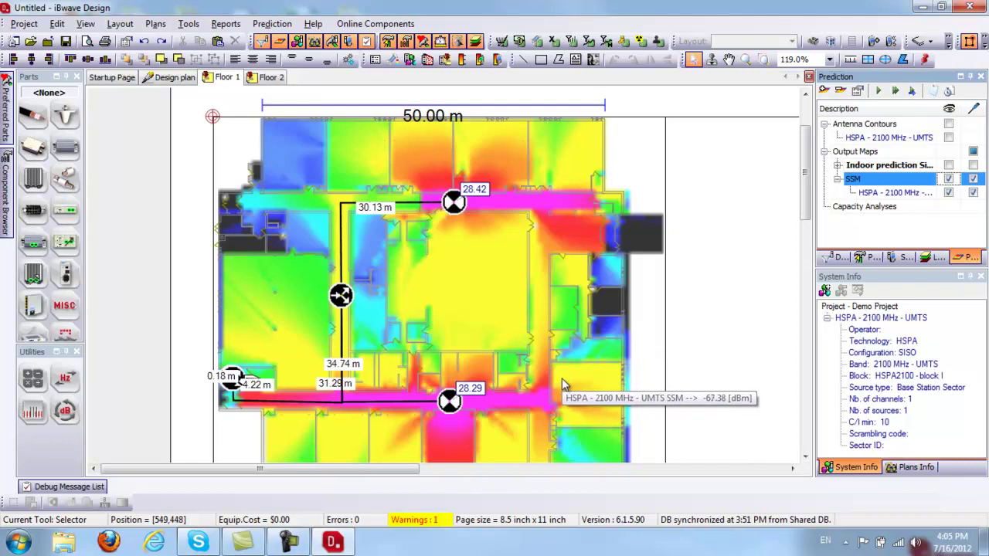
pyautogui.click(462, 60)
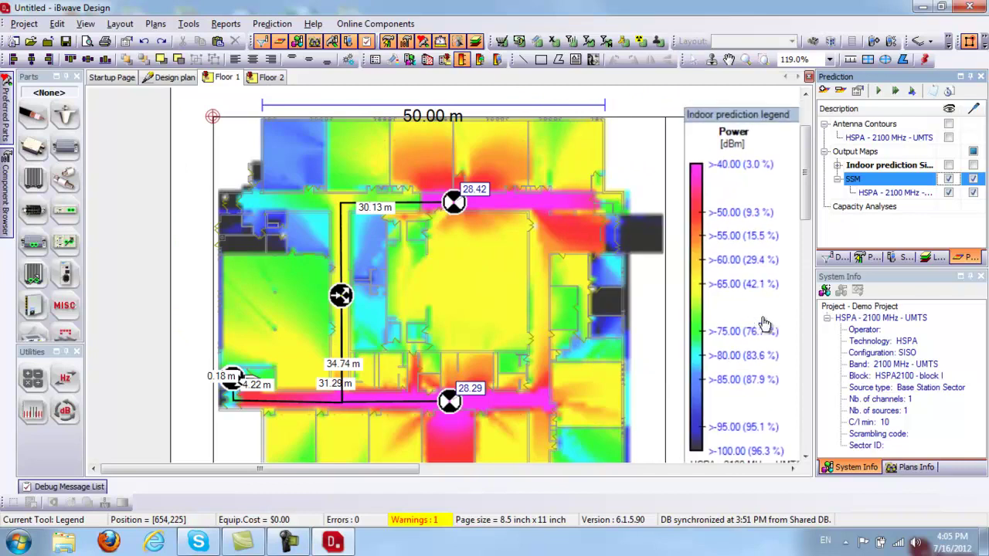
pyautogui.moveTo(750, 319); pyautogui.dragTo(735, 309)
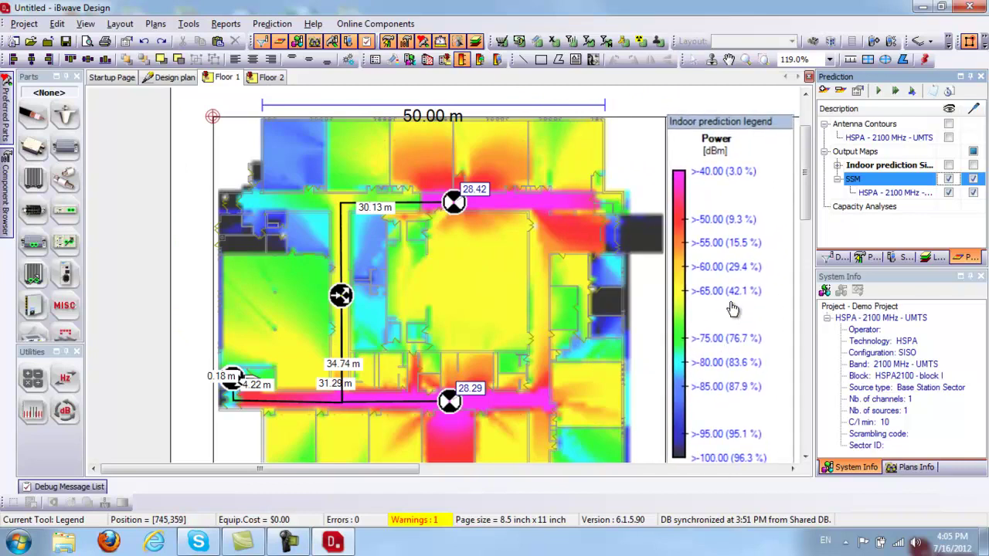
pyautogui.click(733, 309)
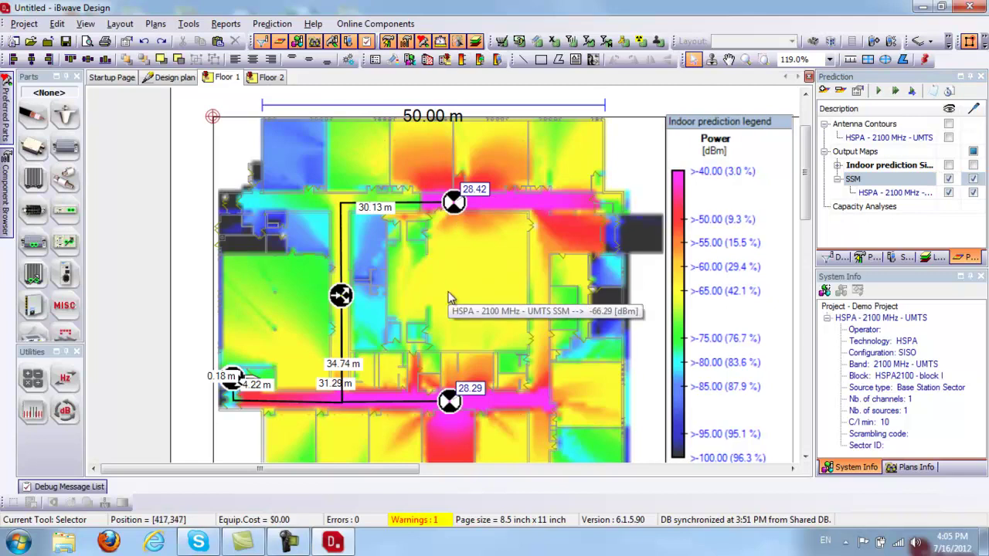
pyautogui.click(289, 541)
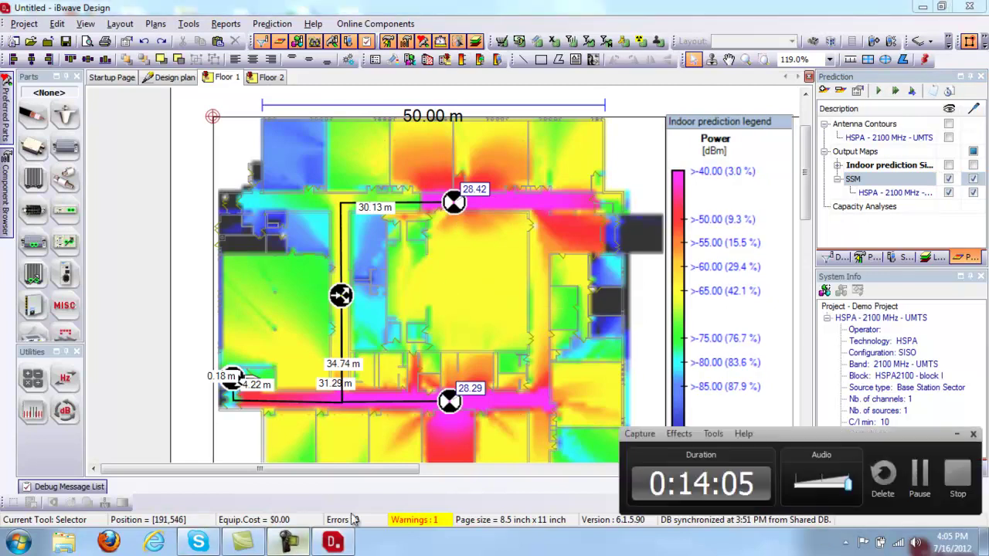
pyautogui.click(937, 475)
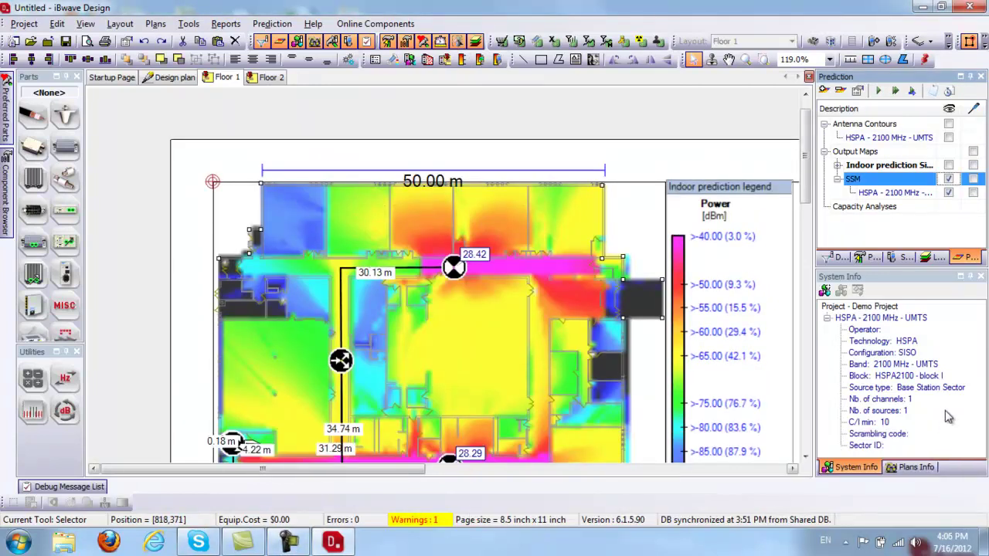
# Add a Max. achievable data rate output map named MADR with outdoor signals excluded
pyautogui.moveTo(807, 189); pyautogui.dragTo(809, 198)
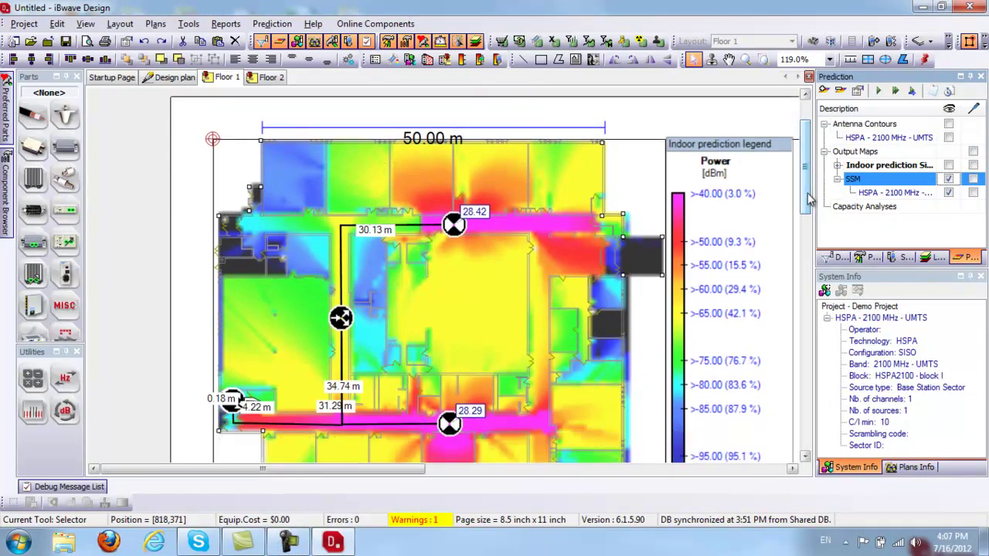
pyautogui.click(825, 92)
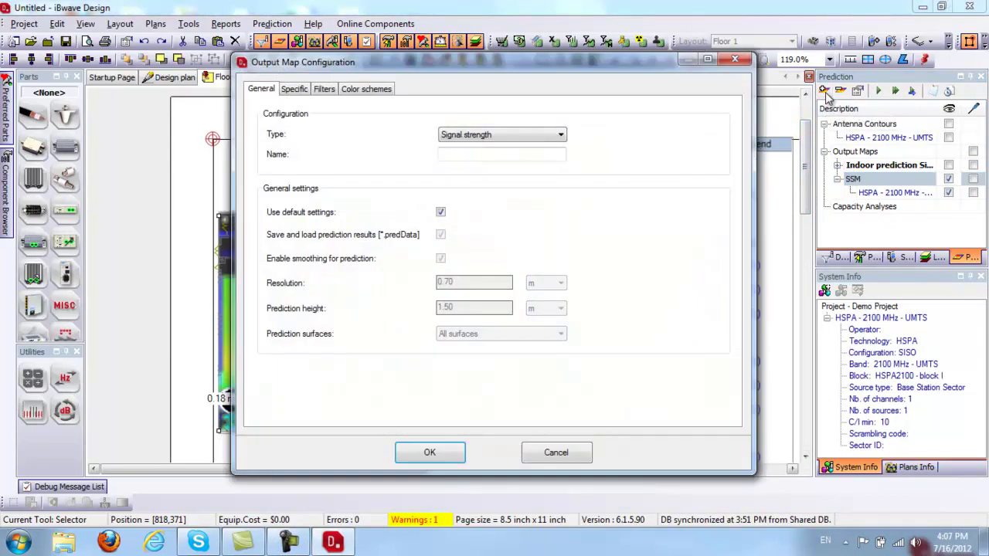
pyautogui.click(551, 135)
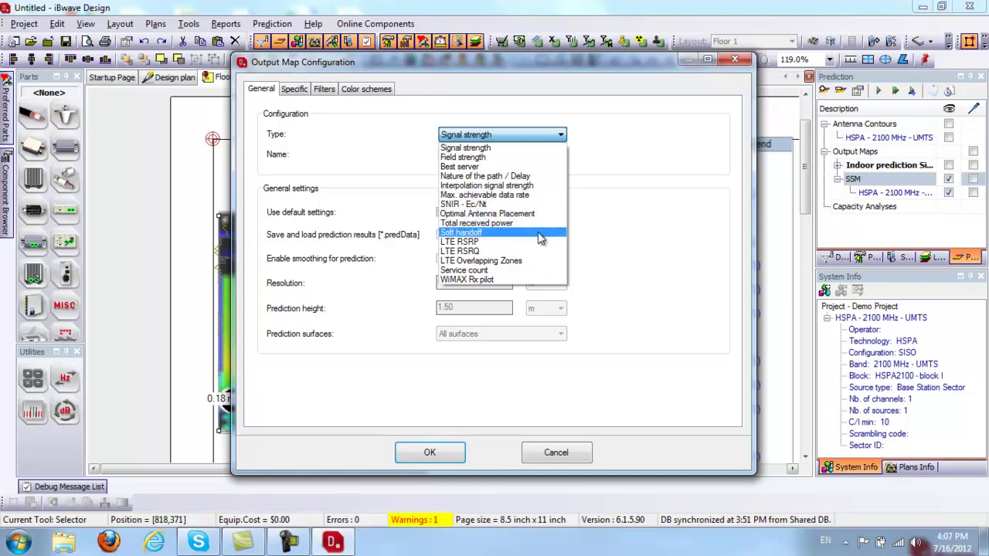
pyautogui.click(555, 196)
pyautogui.click(550, 157)
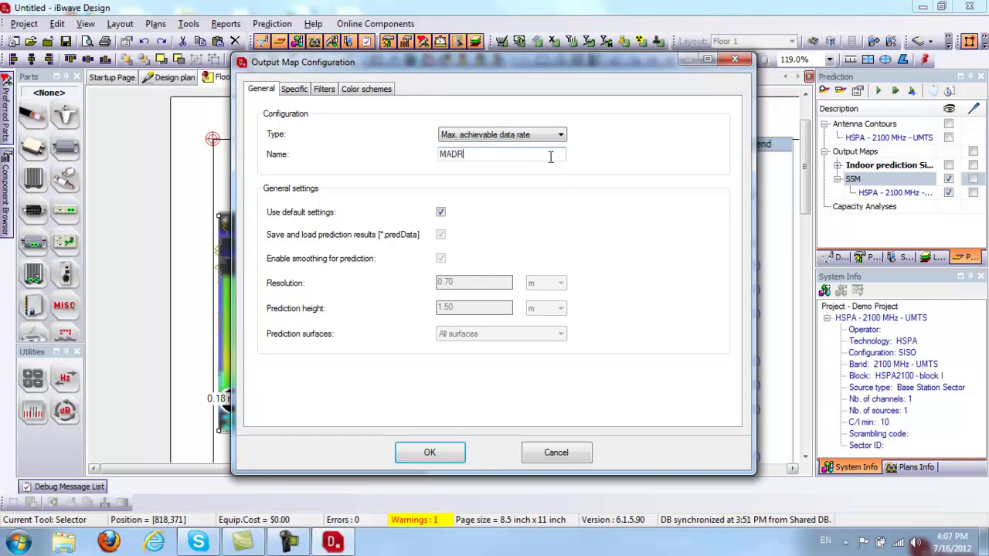
pyautogui.click(306, 92)
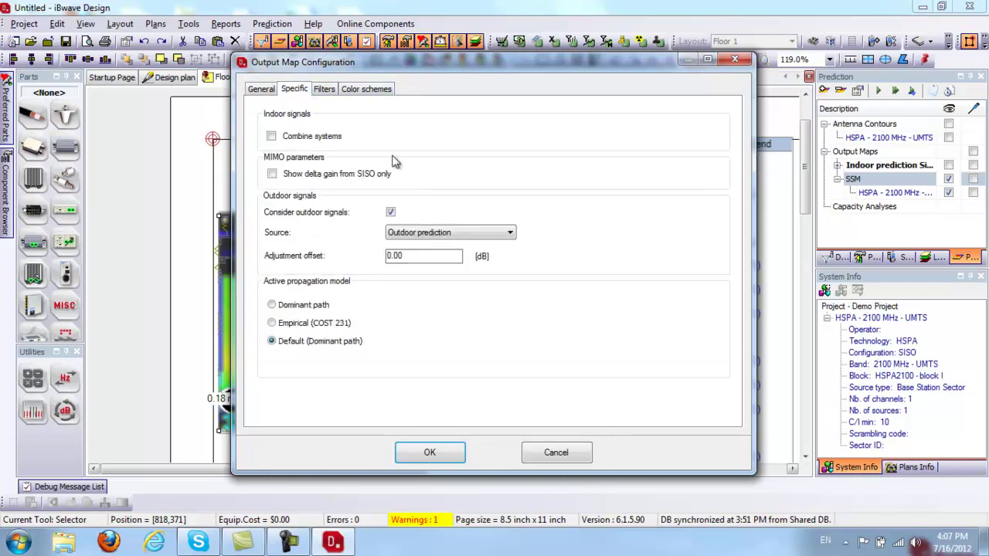
pyautogui.click(391, 213)
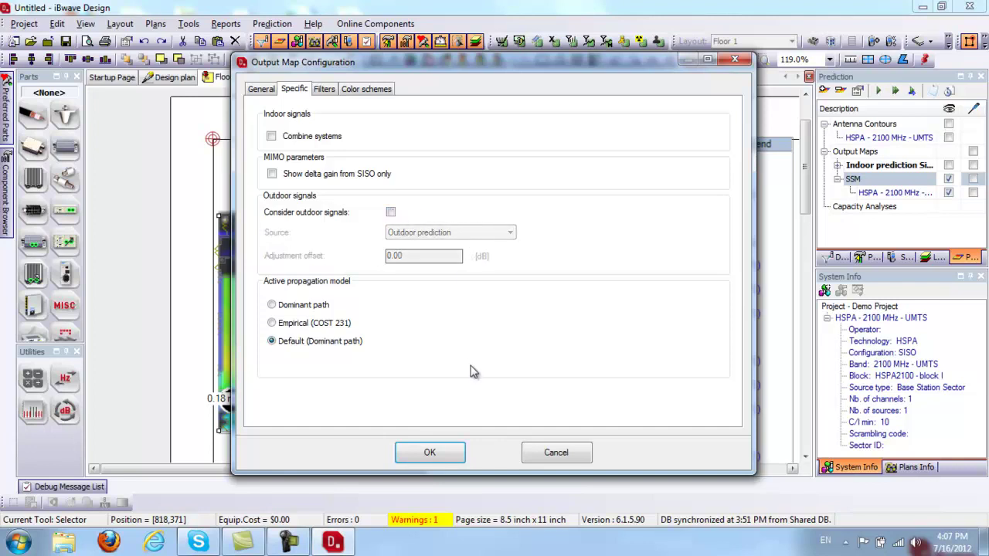
pyautogui.click(430, 453)
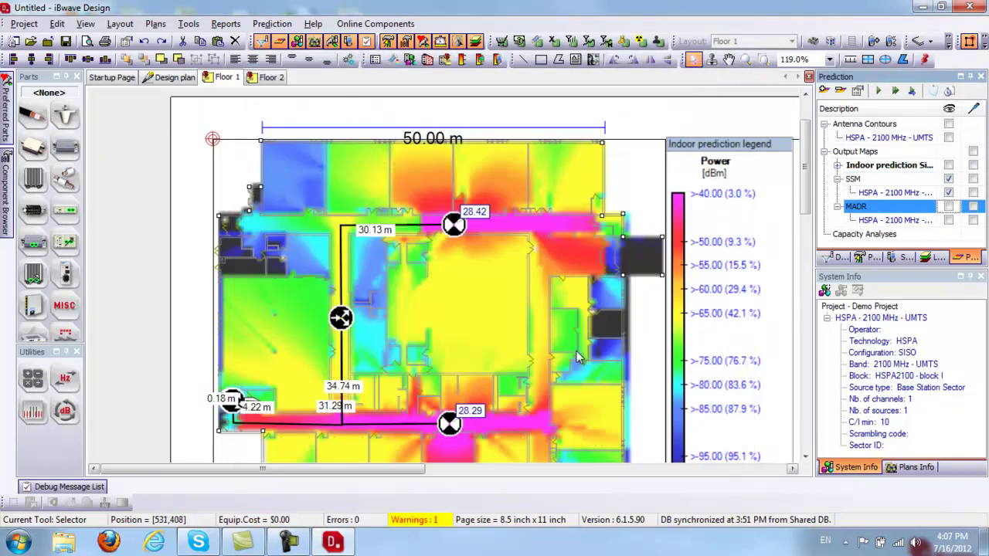
# Run the MADR prediction on the current Floor 1 plan and display its map with the data rate legend in view
pyautogui.rightClick(882, 210)
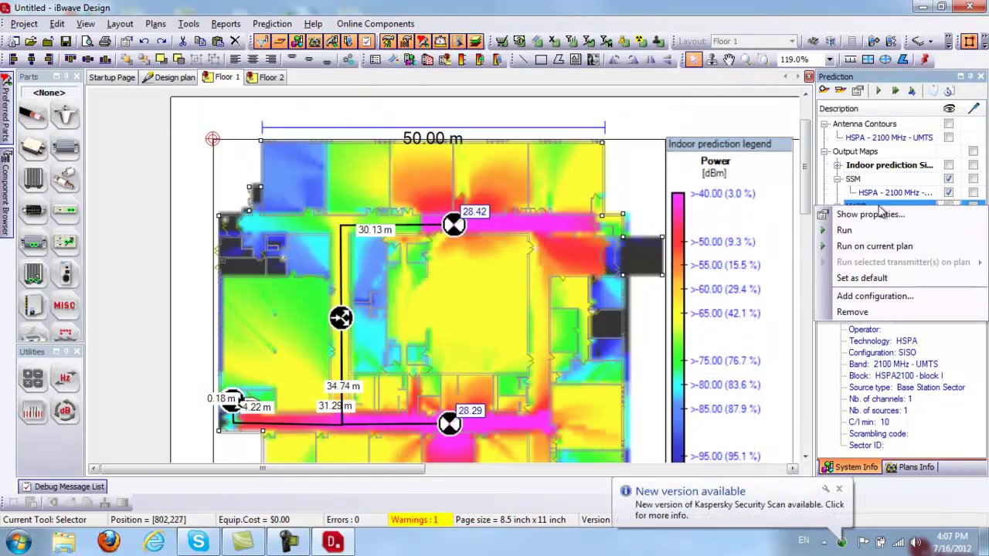
pyautogui.click(890, 247)
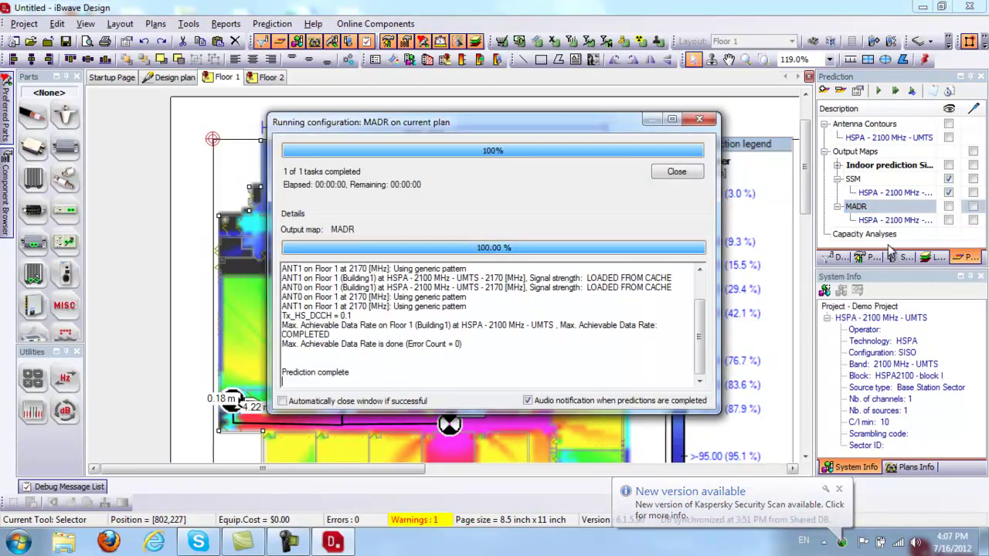
pyautogui.click(689, 172)
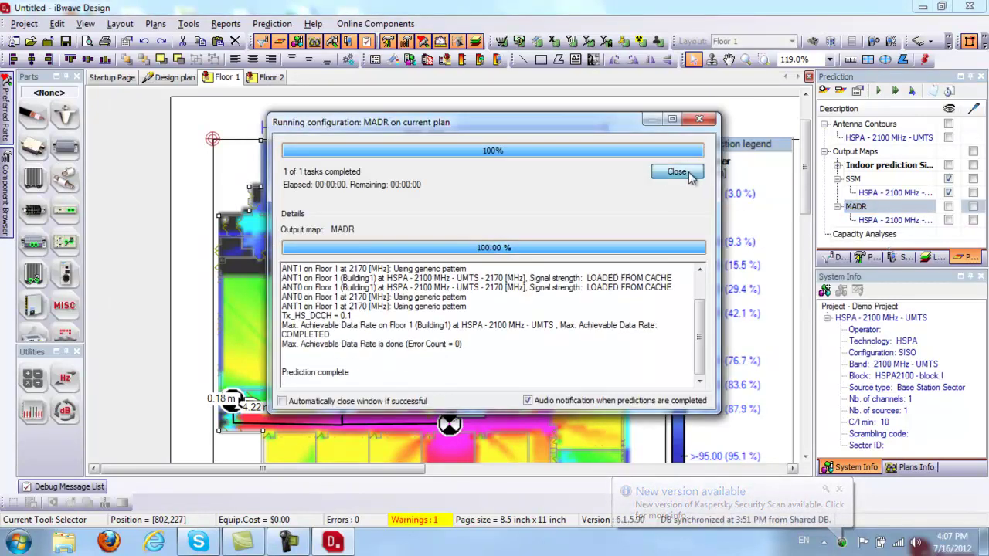
pyautogui.click(950, 207)
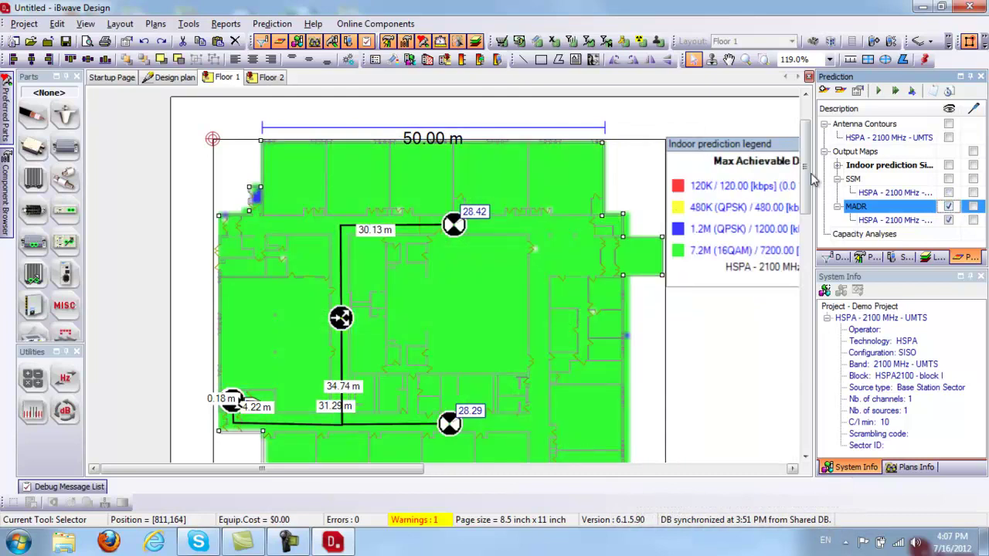
pyautogui.scroll(-2, 812, 186)
pyautogui.scroll(-1, 811, 185)
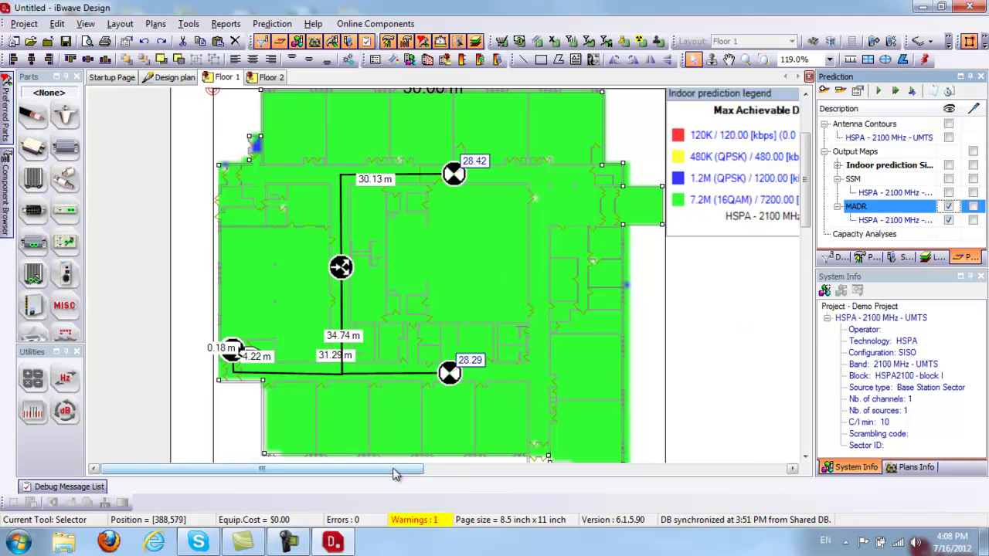
pyautogui.moveTo(398, 470); pyautogui.dragTo(415, 475)
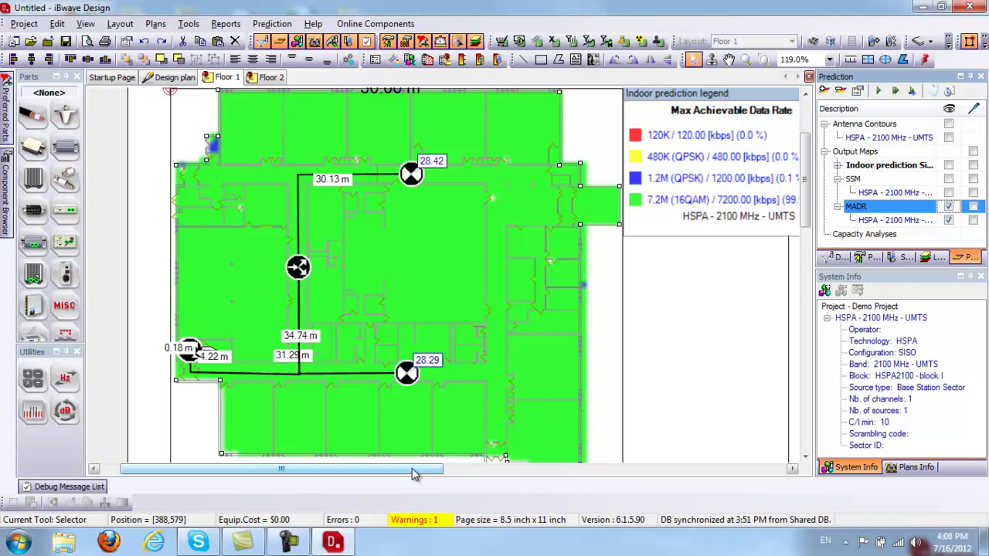
pyautogui.moveTo(413, 474); pyautogui.dragTo(404, 469)
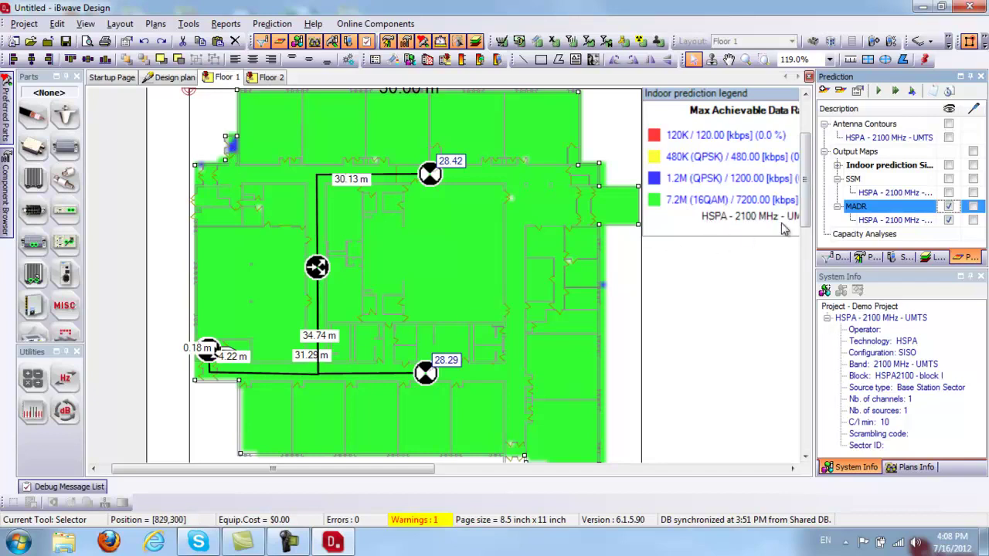
pyautogui.click(824, 91)
pyautogui.click(870, 124)
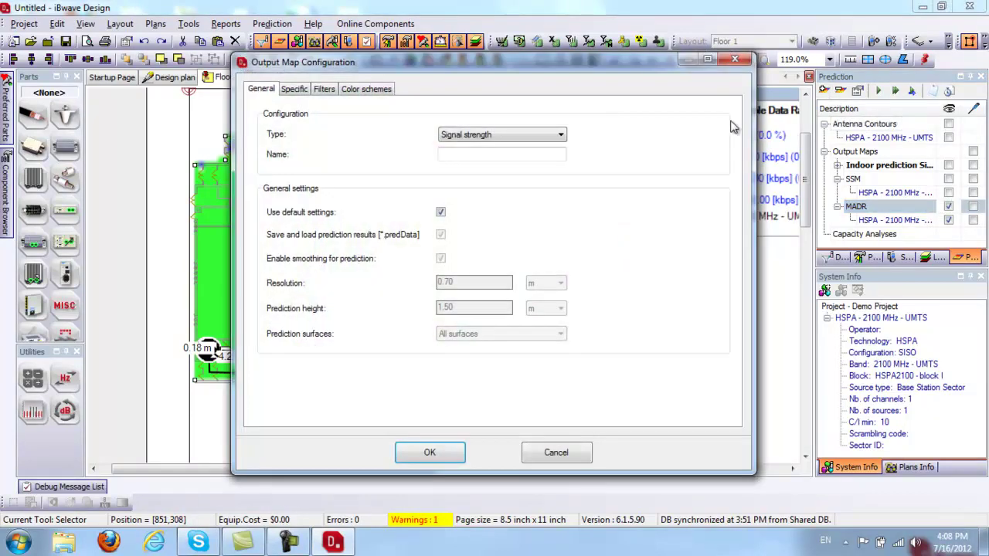
pyautogui.click(582, 457)
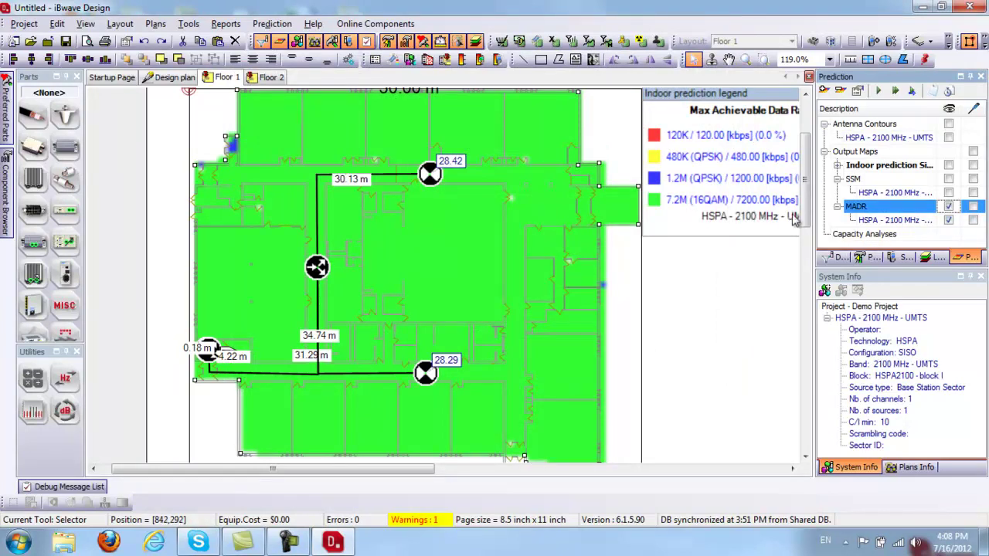
# Display the SSM signal strength map on the Floor 1 plan in place of the MADR map
pyautogui.moveTo(806, 207); pyautogui.dragTo(807, 193)
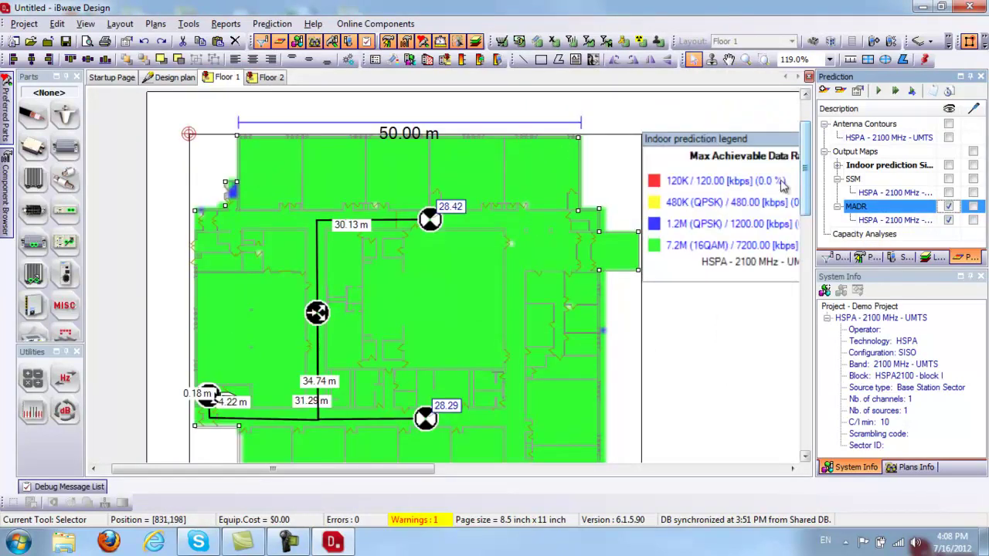
pyautogui.click(952, 181)
pyautogui.click(949, 179)
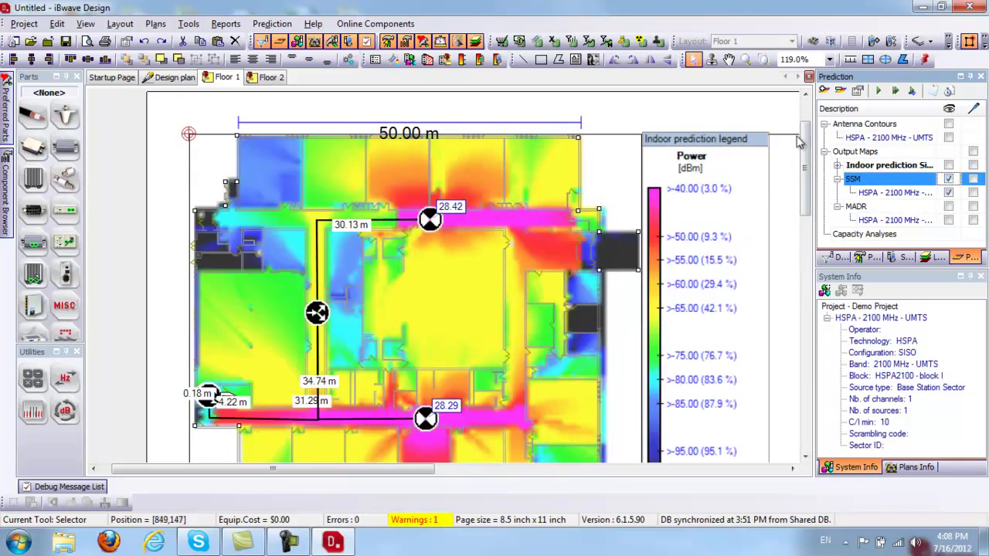
# Show the current Floor 1 plan in 3D and orbit it to inspect the prediction from above
pyautogui.click(816, 45)
pyautogui.click(811, 43)
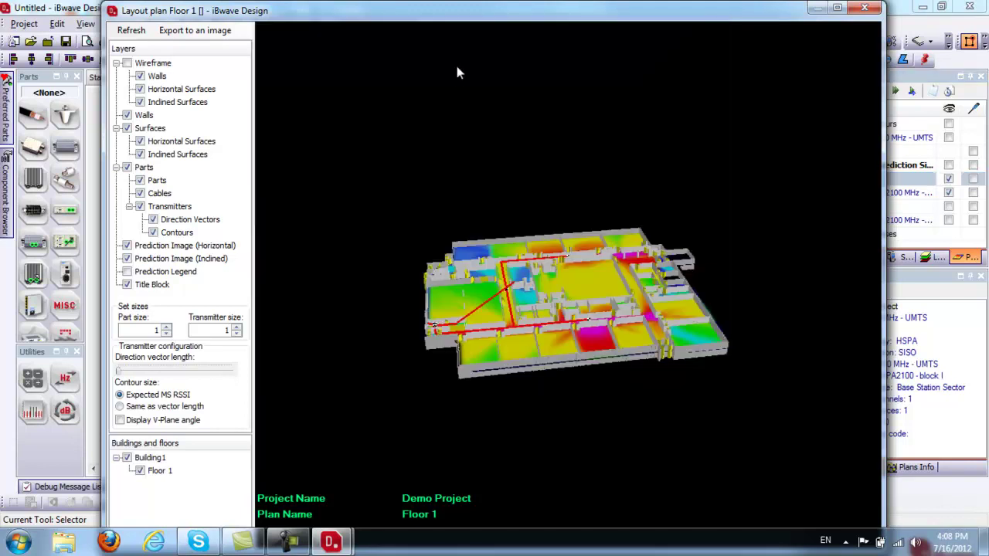
pyautogui.moveTo(450, 246); pyautogui.dragTo(397, 309)
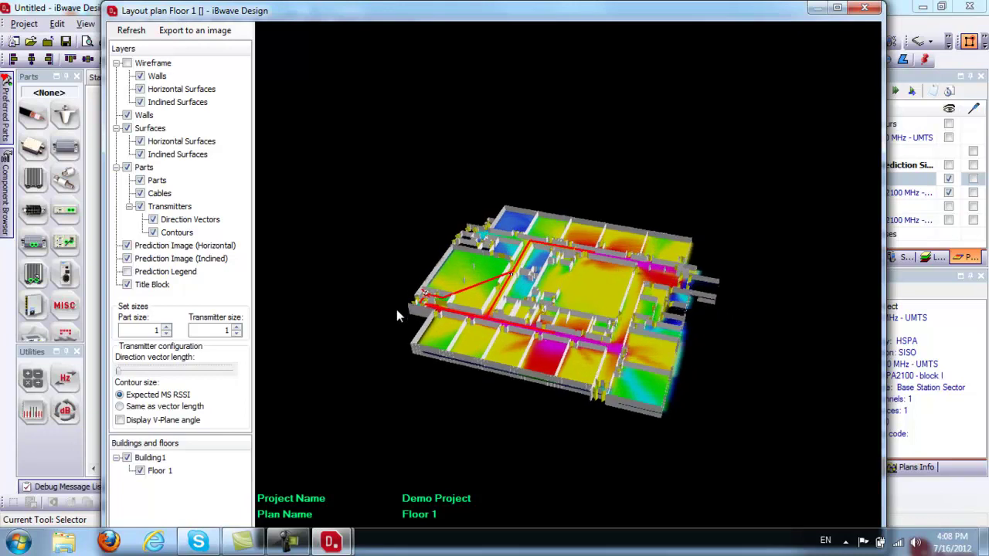
# Compare the 3D floor with the horizontal prediction image and wireframe layers switched on and off, and close the 3D view
pyautogui.click(127, 247)
pyautogui.click(128, 247)
pyautogui.click(127, 62)
pyautogui.moveTo(530, 365); pyautogui.dragTo(519, 293)
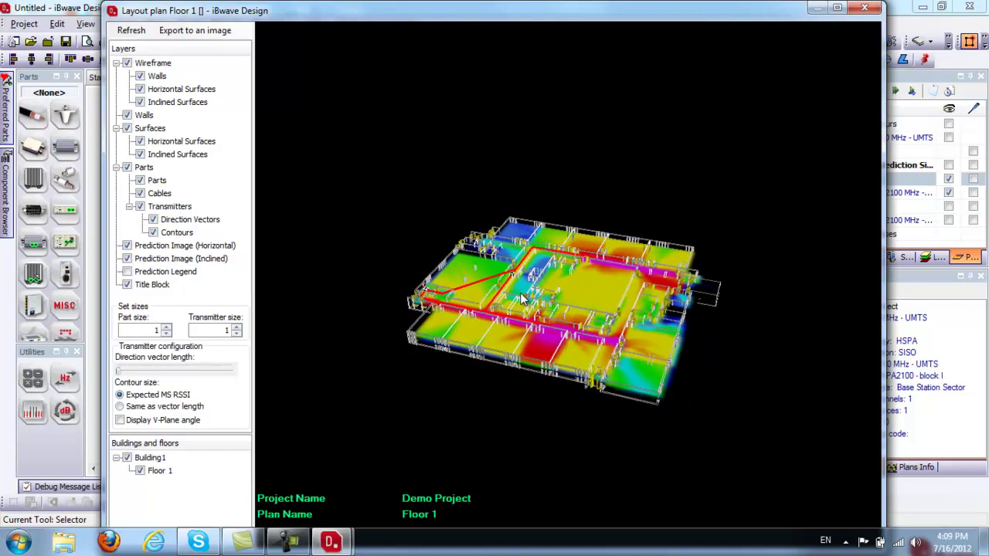
pyautogui.click(127, 63)
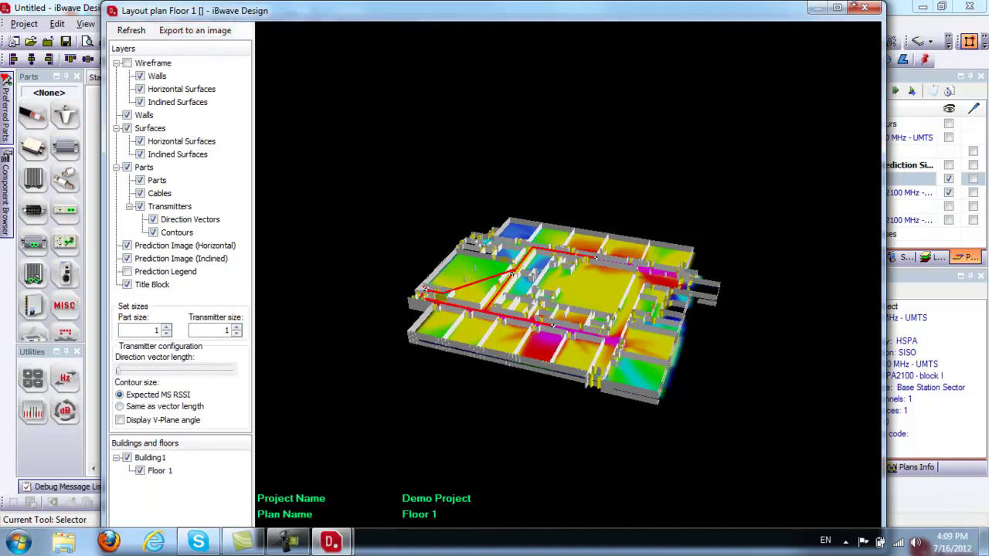
pyautogui.click(866, 9)
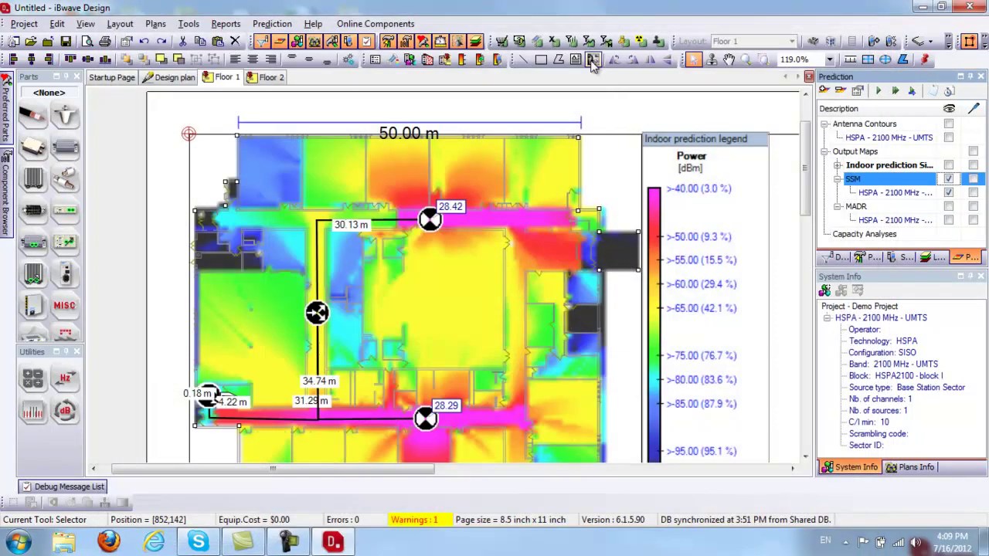
# Switch to the design plan and create a new block named Demo in the Design Plan Organizer
pyautogui.click(179, 80)
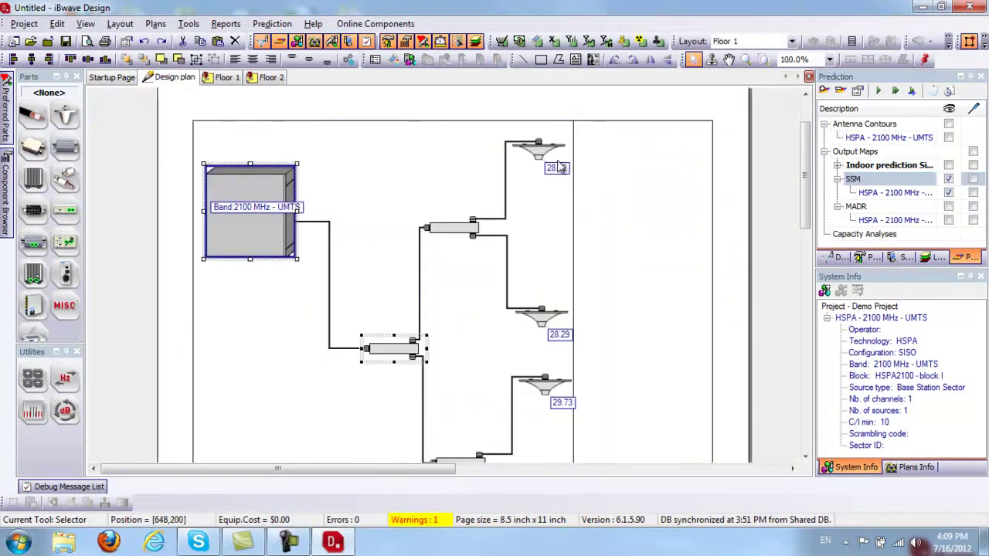
pyautogui.moveTo(806, 150)
pyautogui.mouseDown()
pyautogui.moveTo(806, 170)
pyautogui.moveTo(812, 162)
pyautogui.mouseUp()
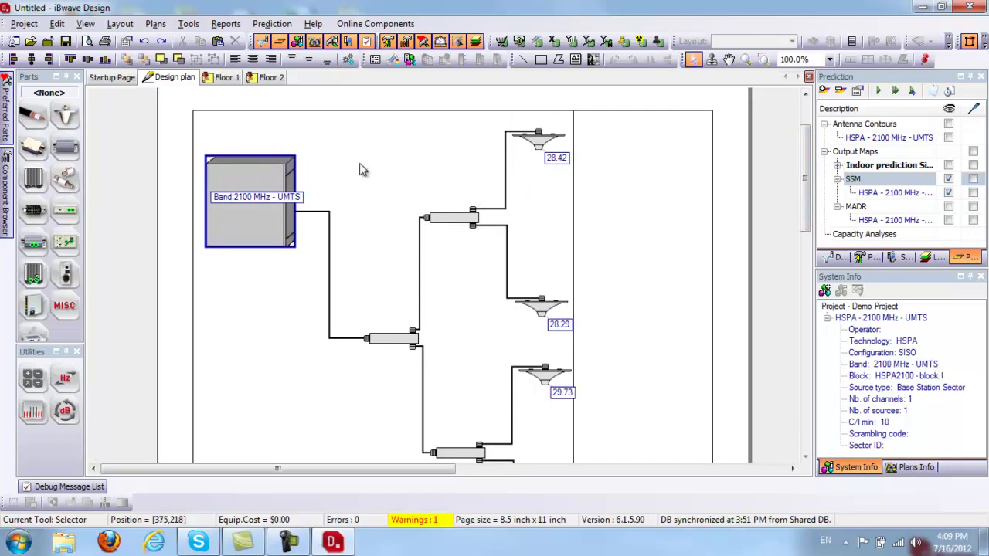
pyautogui.click(157, 24)
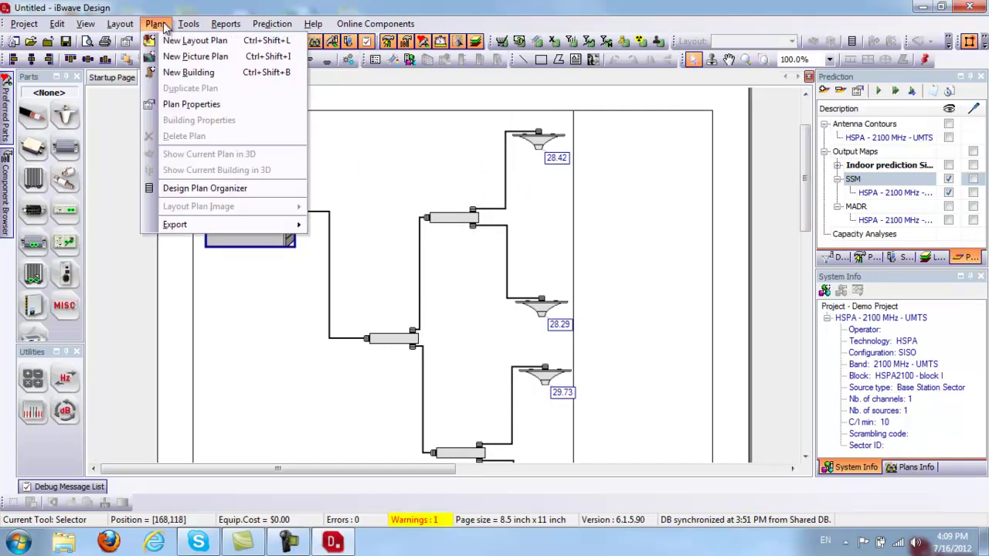
pyautogui.click(210, 189)
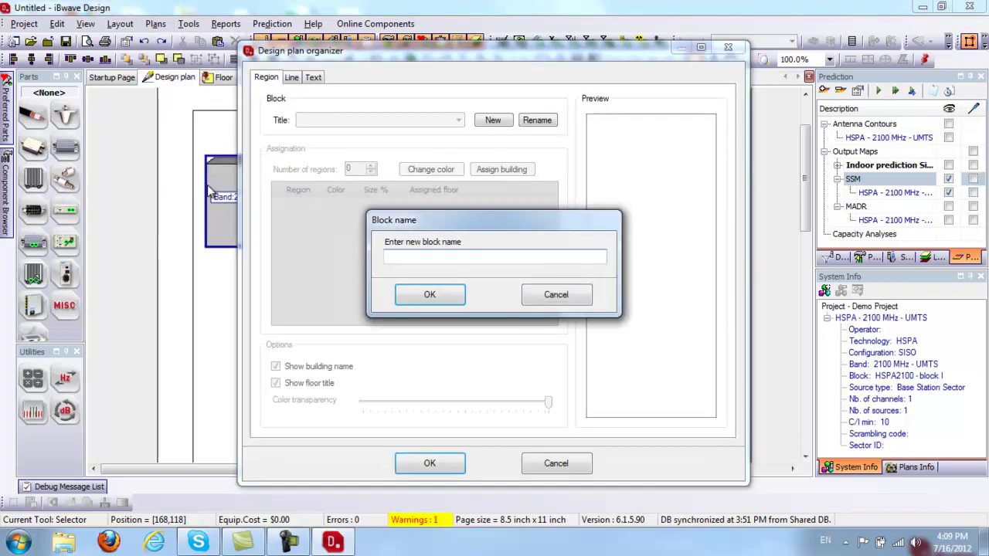
pyautogui.write('Demo')
pyautogui.click(427, 294)
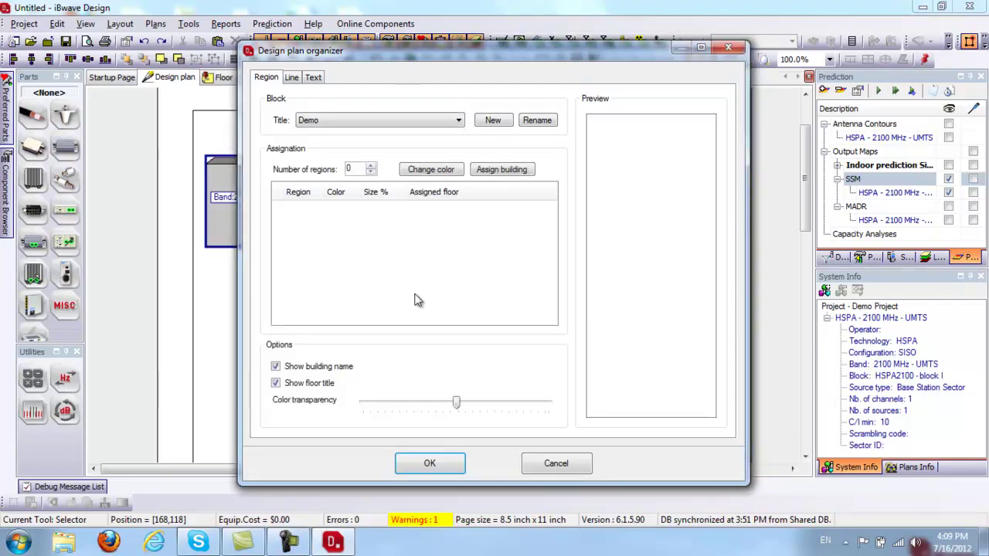
# Give the Demo block two regions, assigning Floor 2 to region 2 and Floor 1 to region 1
pyautogui.click(371, 166)
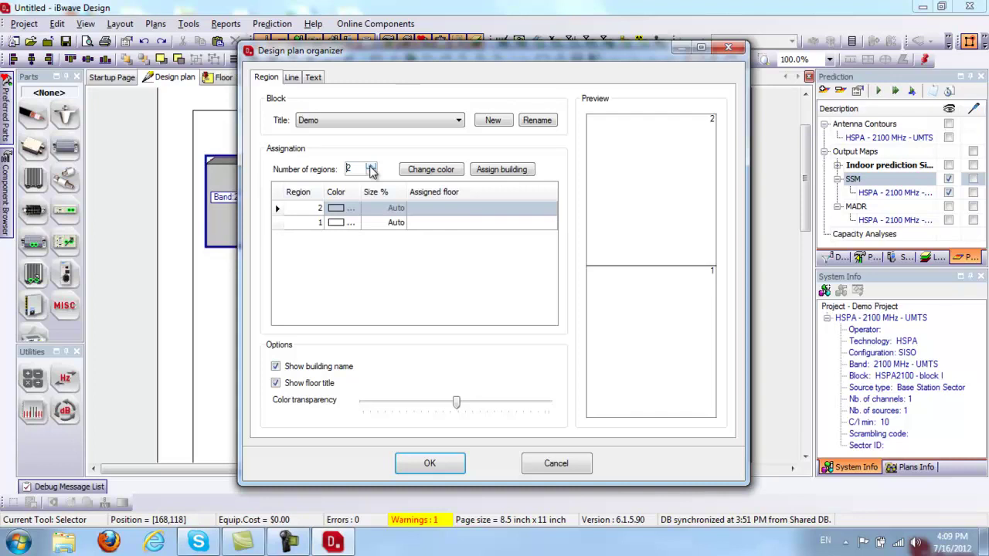
pyautogui.click(551, 211)
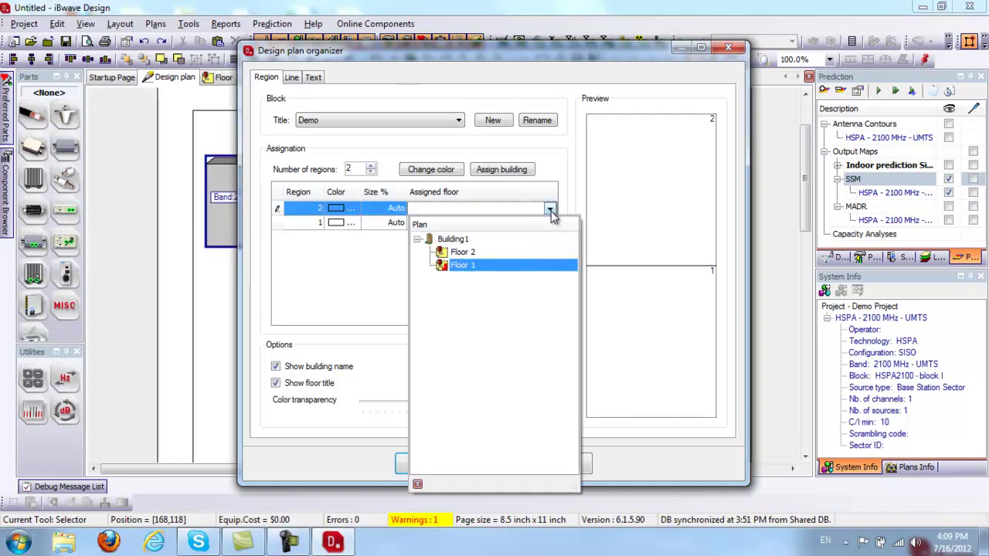
pyautogui.click(475, 253)
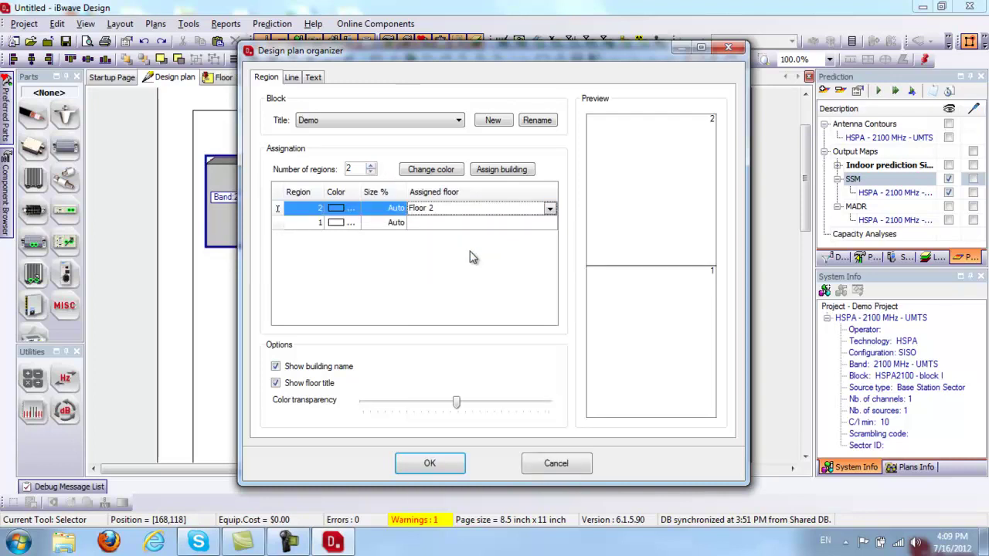
pyautogui.click(544, 226)
pyautogui.click(545, 224)
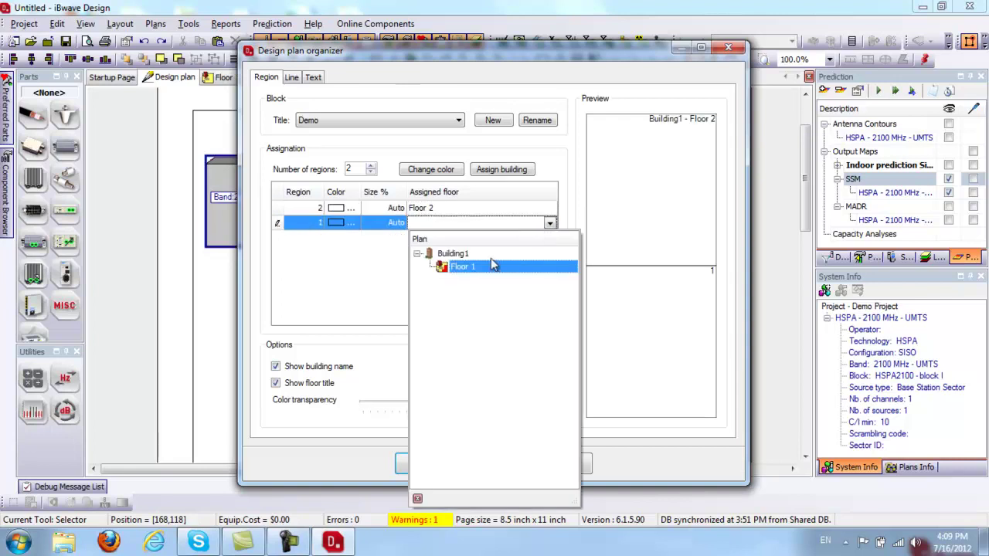
pyautogui.click(487, 266)
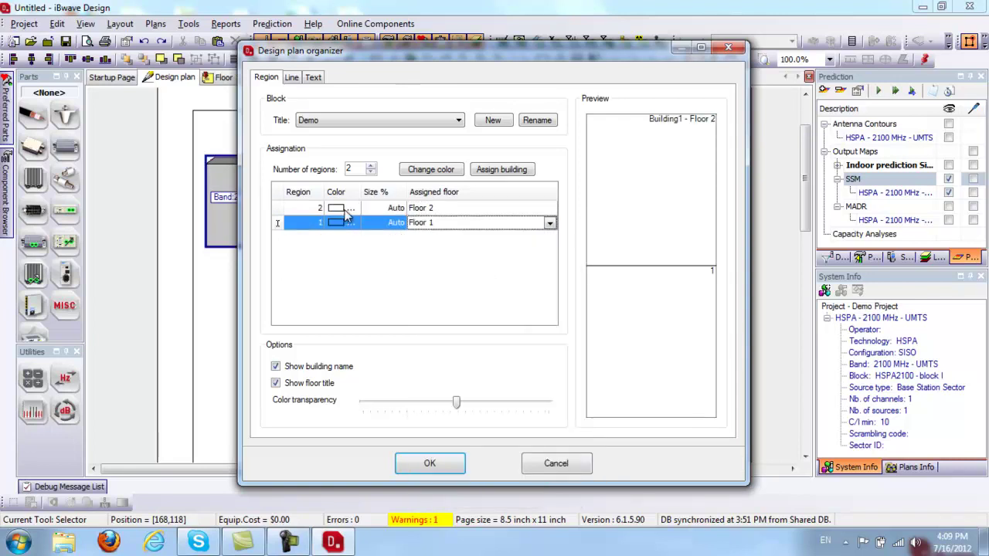
# Color the Floor 2 region light red and the Floor 1 region light orange
pyautogui.click(347, 208)
pyautogui.click(355, 259)
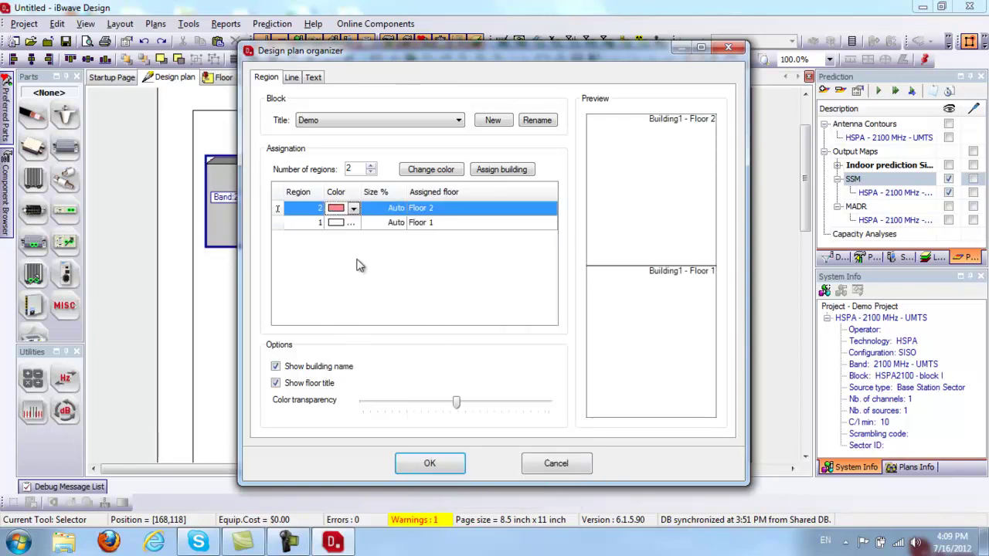
pyautogui.click(352, 223)
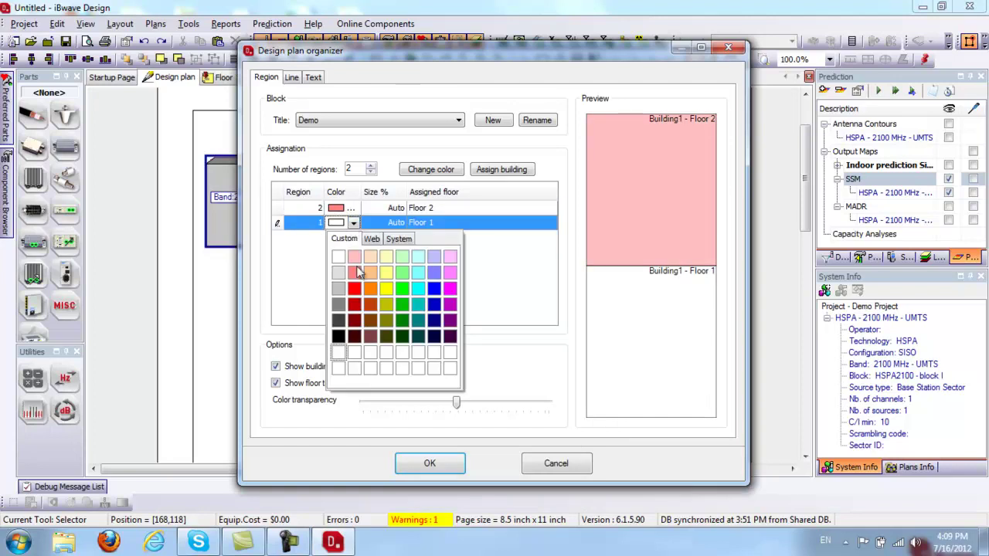
pyautogui.click(371, 275)
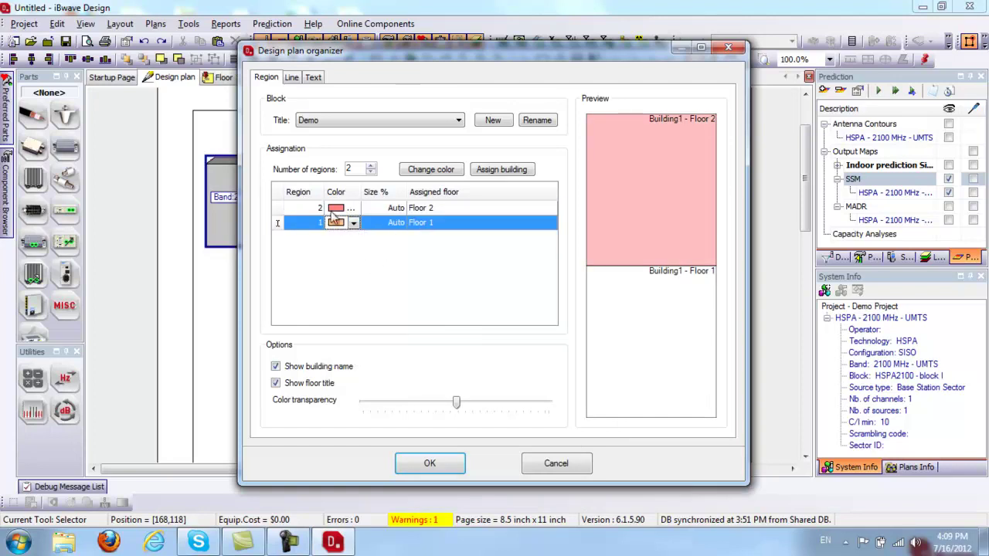
# Place the Demo block behind the network diagram on the design plan and lock its size and position
pyautogui.click(435, 463)
pyautogui.moveTo(439, 444); pyautogui.dragTo(384, 462)
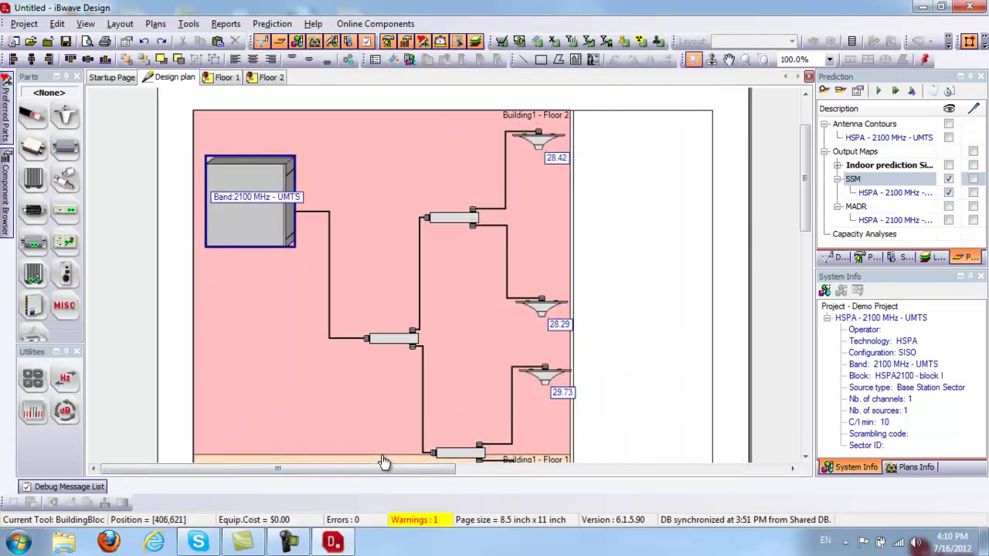
pyautogui.rightClick(361, 213)
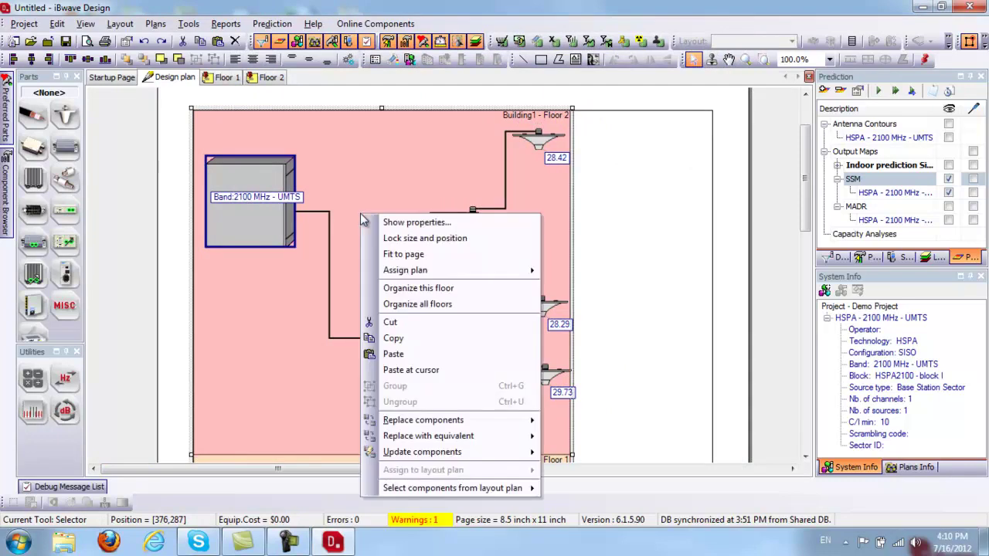
pyautogui.click(394, 240)
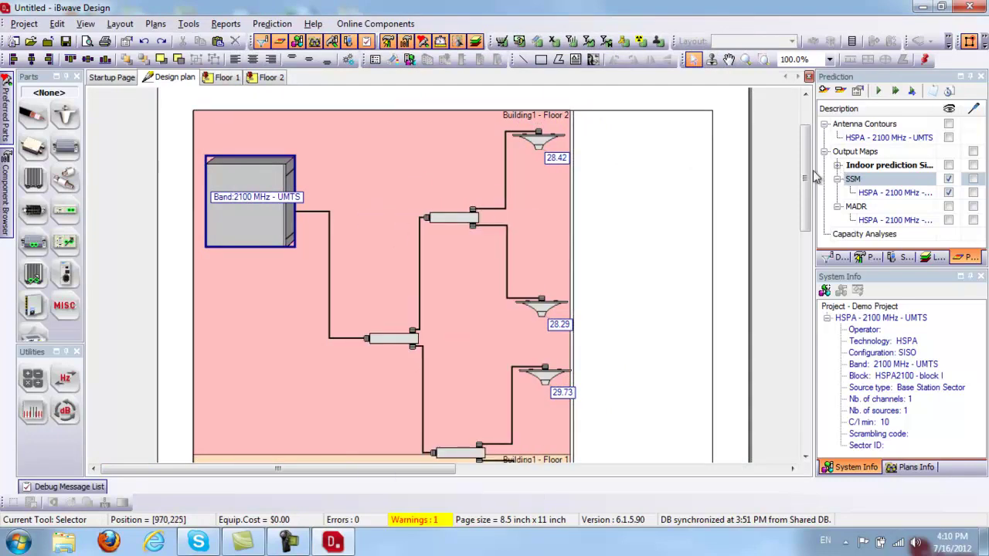
# Organize the components of all floors into their assigned regions of the block
pyautogui.scroll(-2, 806, 193)
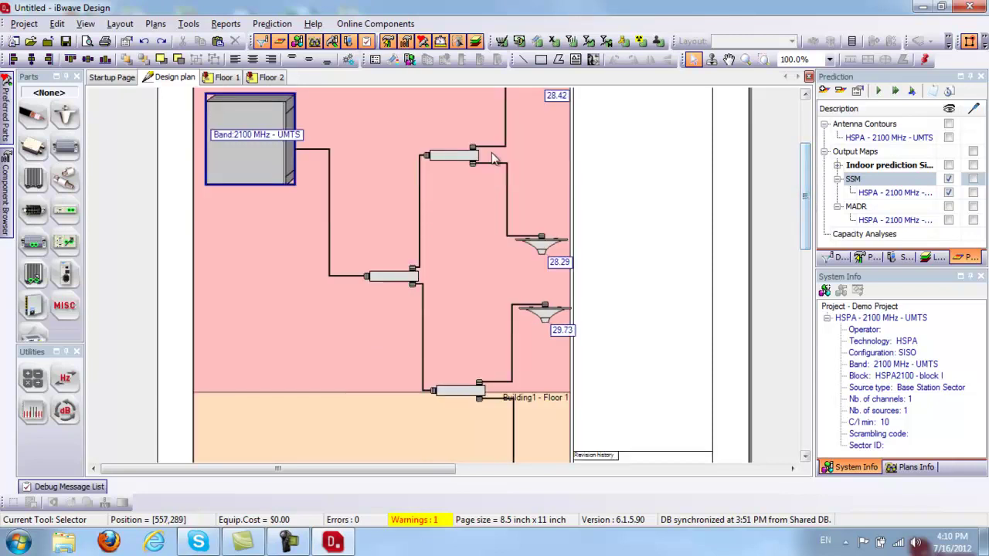
pyautogui.rightClick(369, 151)
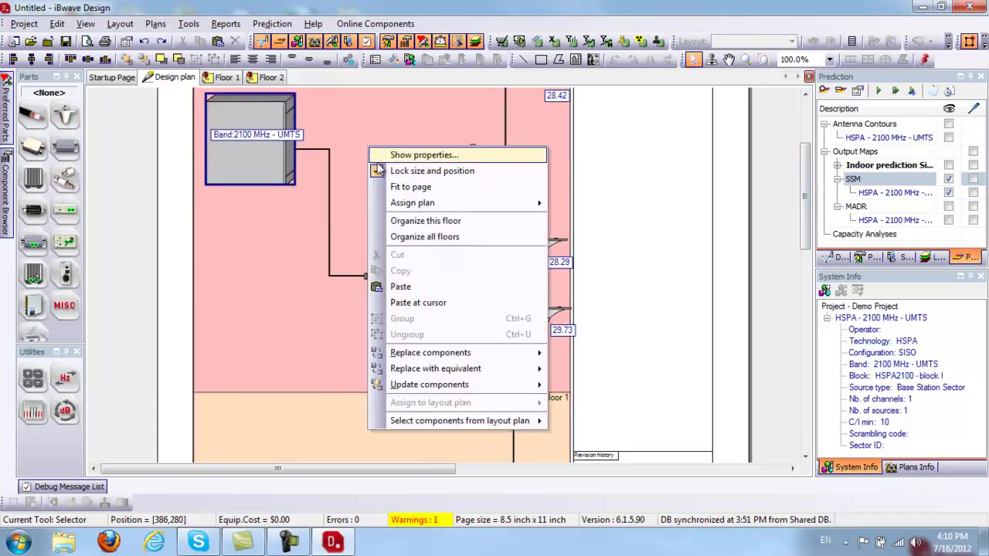
pyautogui.click(414, 242)
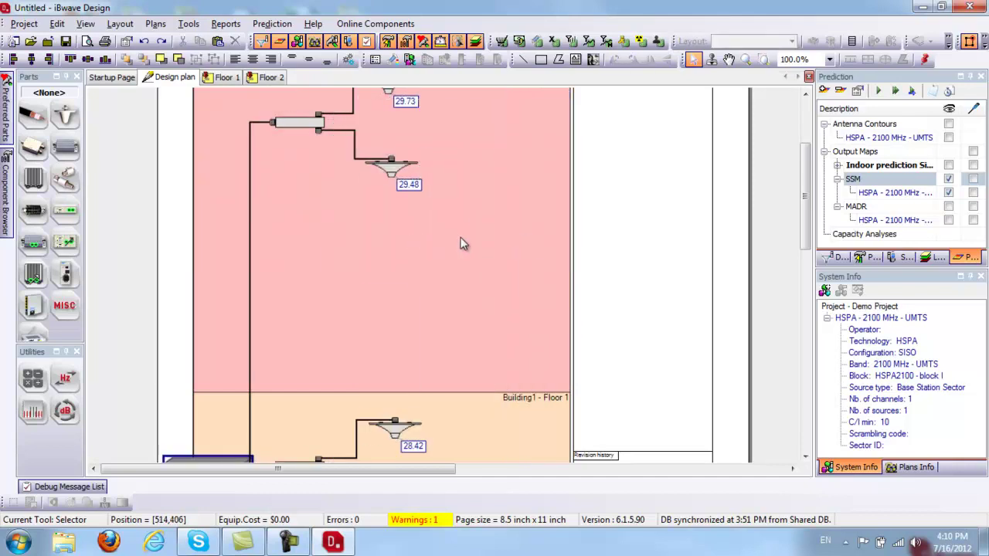
# Move the Floor 1 splitter and its two antennas together to the right, away from the base station
pyautogui.moveTo(807, 210); pyautogui.dragTo(813, 244)
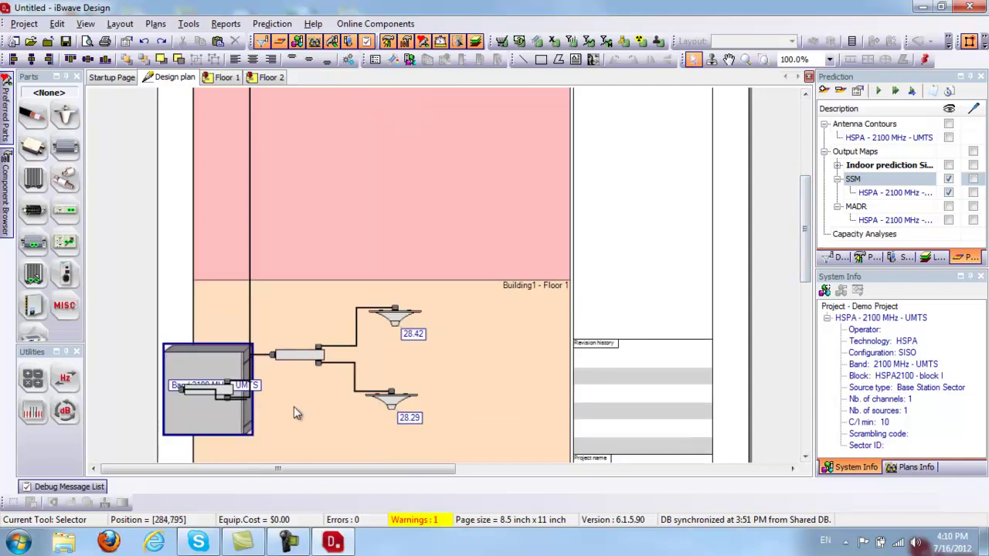
pyautogui.moveTo(303, 309); pyautogui.dragTo(442, 413)
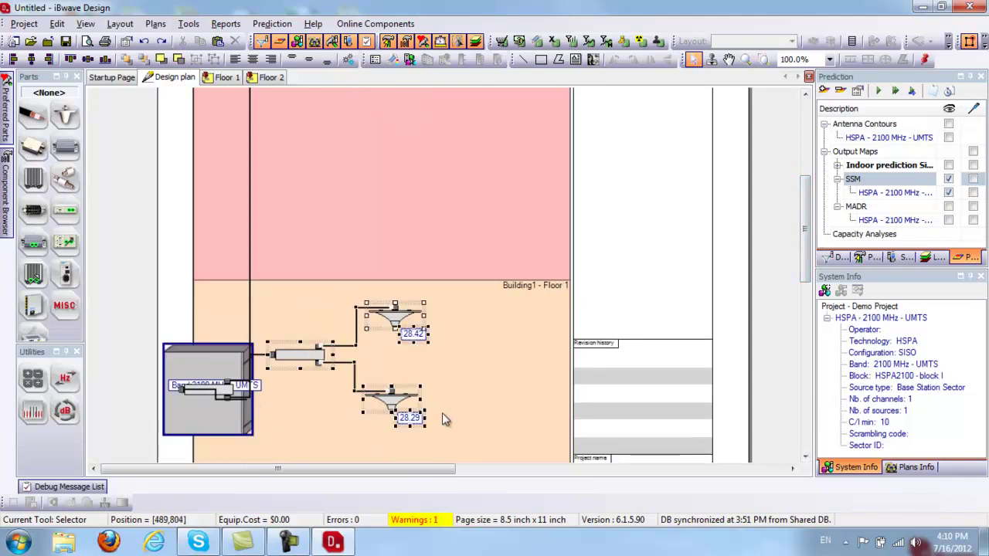
pyautogui.moveTo(309, 364); pyautogui.dragTo(418, 367)
pyautogui.click(369, 400)
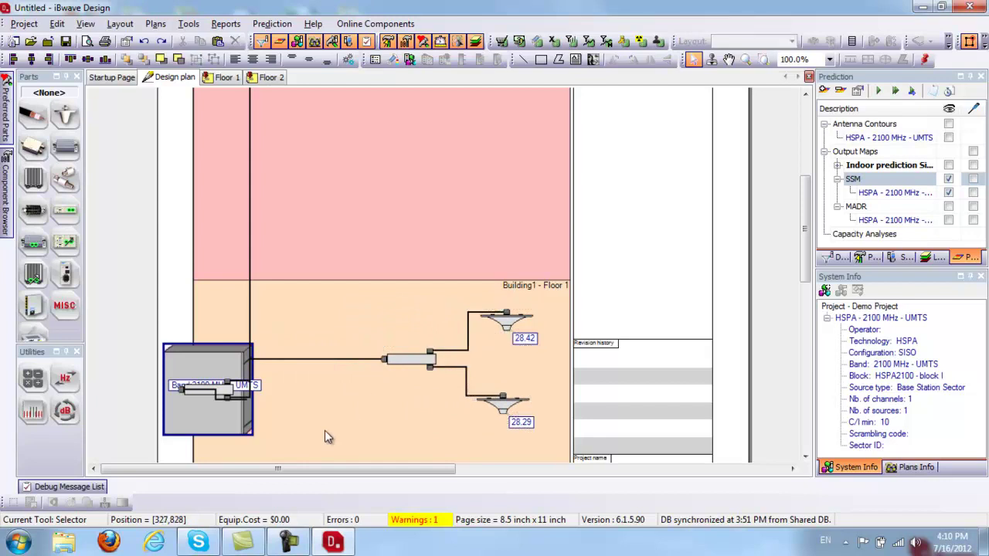
# Move the main splitter off the base station into the free space between it and the Floor 1 antenna splitter
pyautogui.click(228, 394)
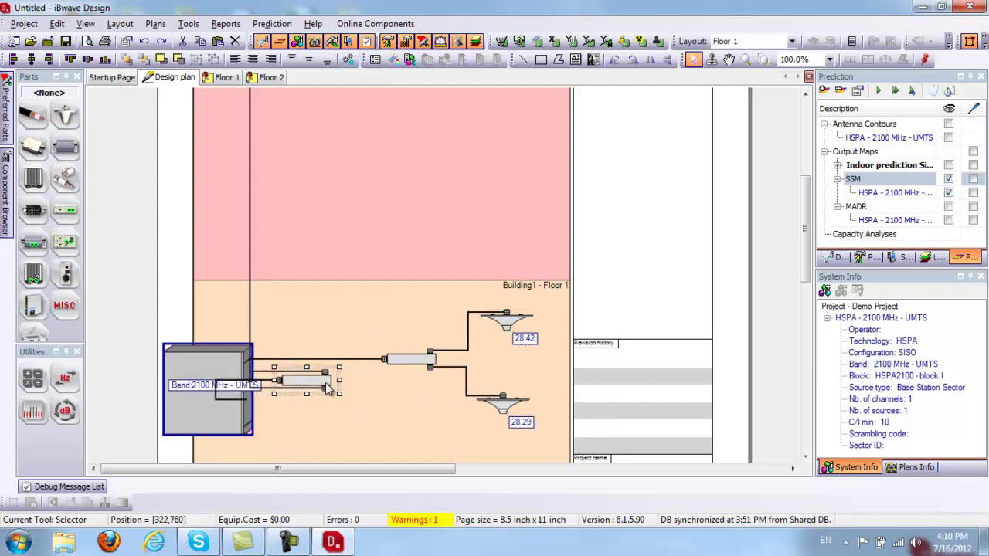
pyautogui.doubleClick(409, 360)
pyautogui.click(621, 482)
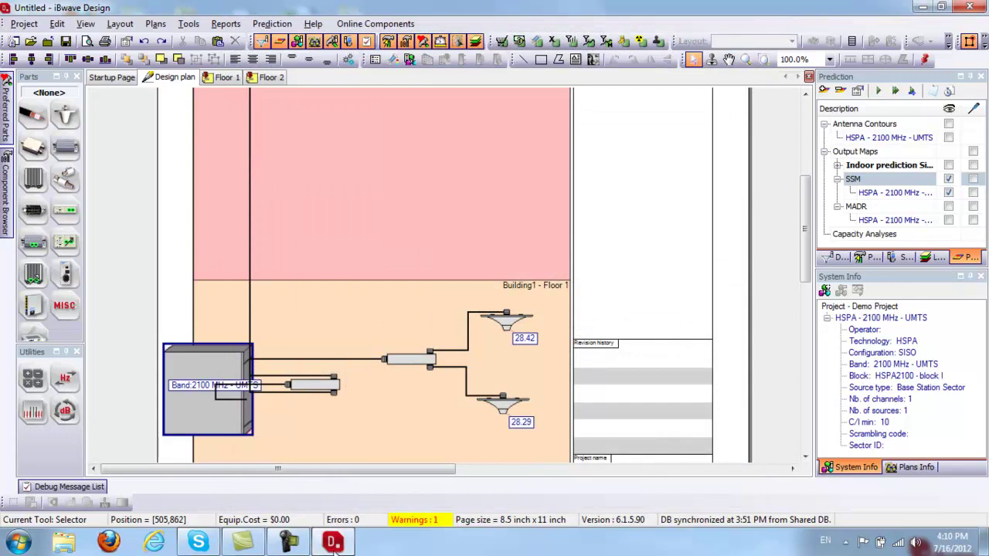
pyautogui.click(290, 542)
pyautogui.click(925, 477)
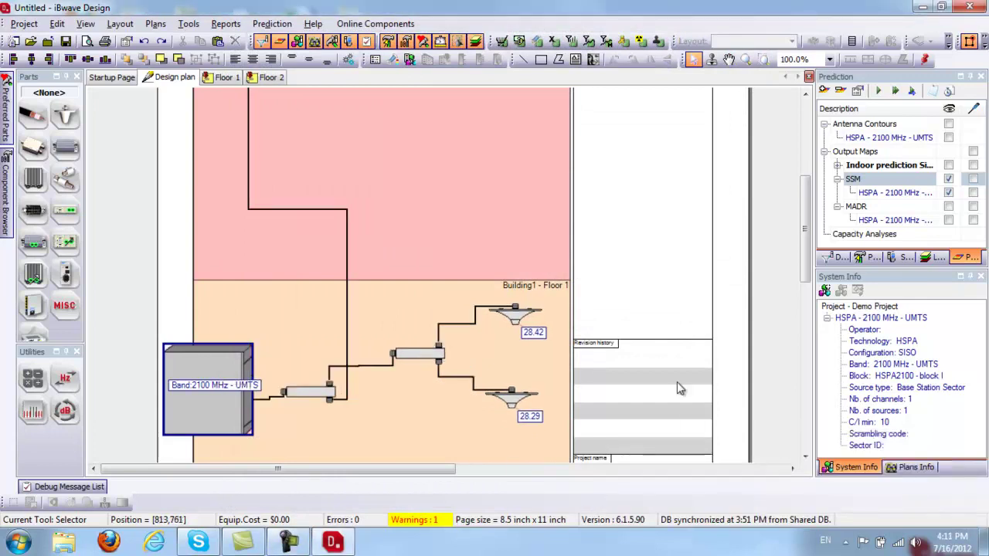
pyautogui.moveTo(804, 252); pyautogui.dragTo(809, 194)
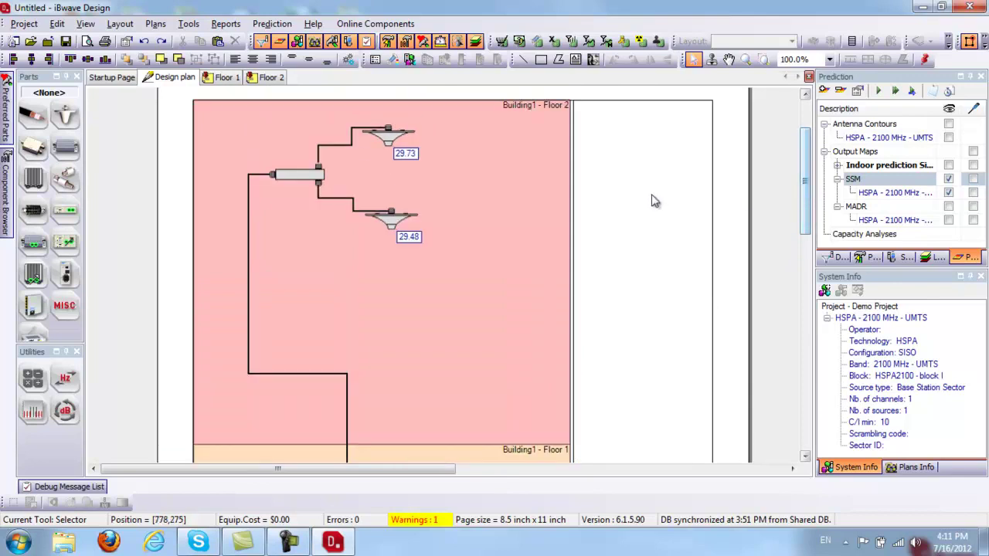
# Switch to the Floor 1 plan and review the project's date and settings template options in the project properties
pyautogui.click(226, 81)
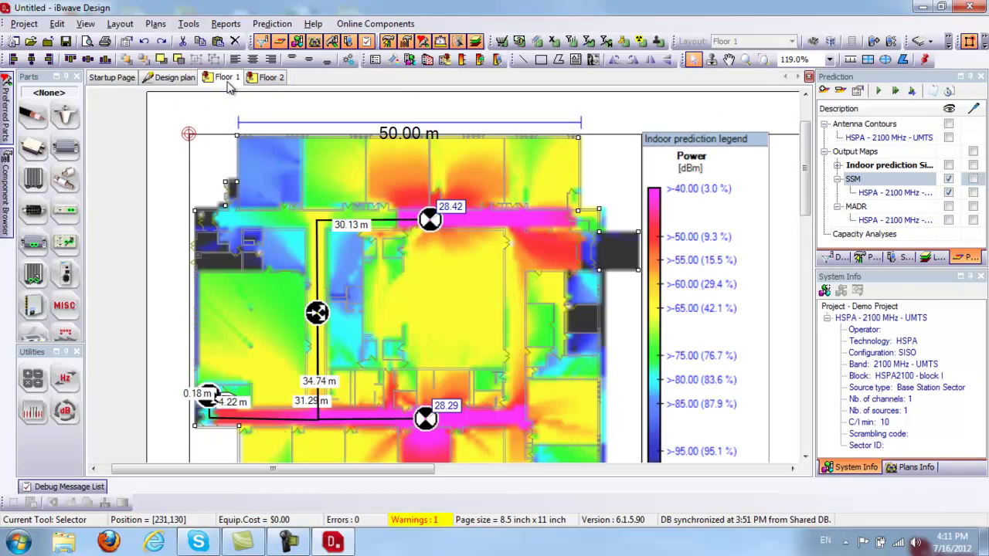
pyautogui.click(127, 43)
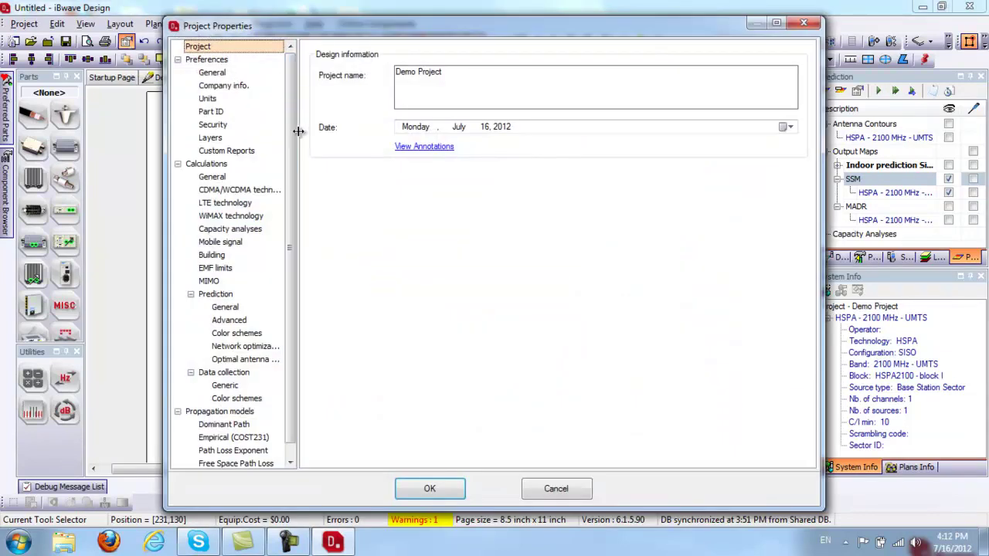
pyautogui.click(787, 127)
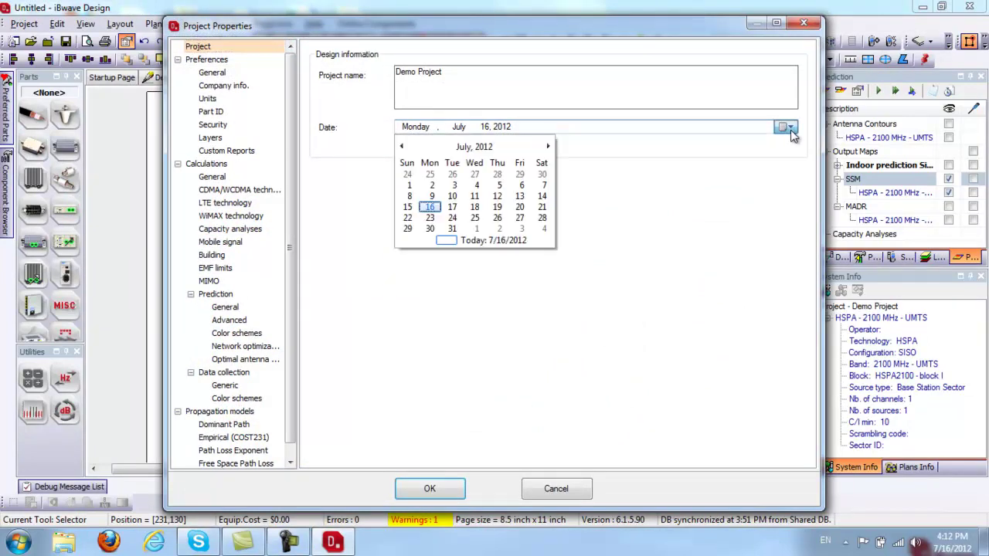
pyautogui.click(775, 193)
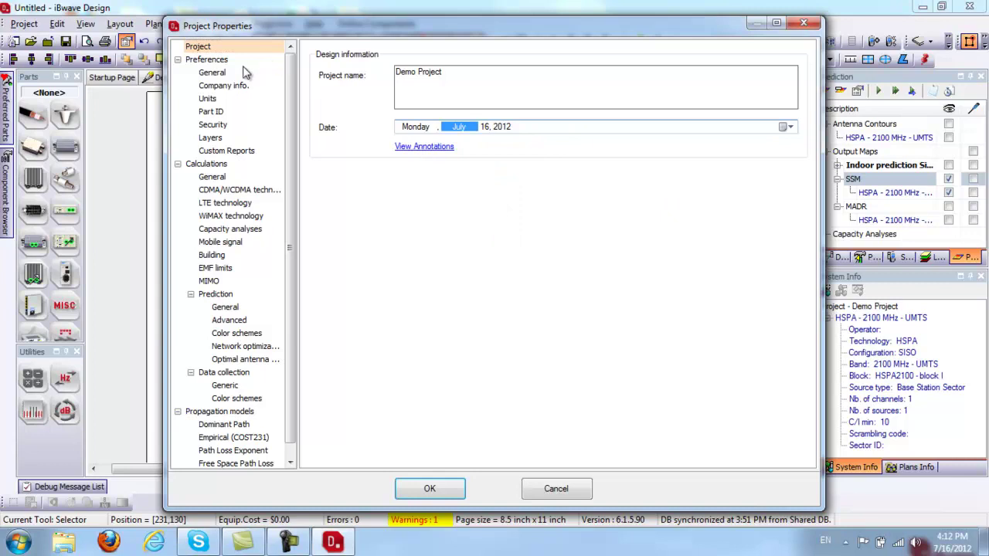
pyautogui.click(220, 74)
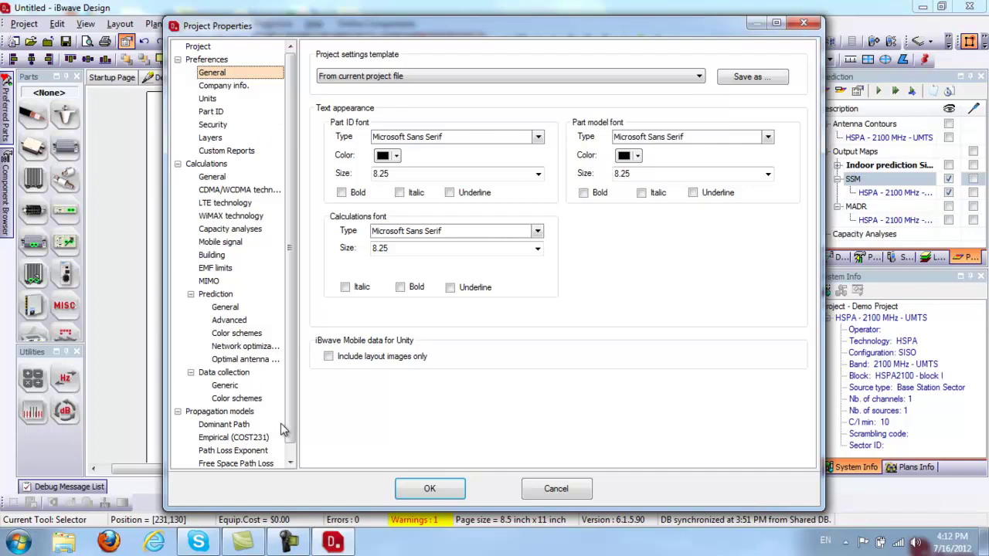
pyautogui.click(699, 77)
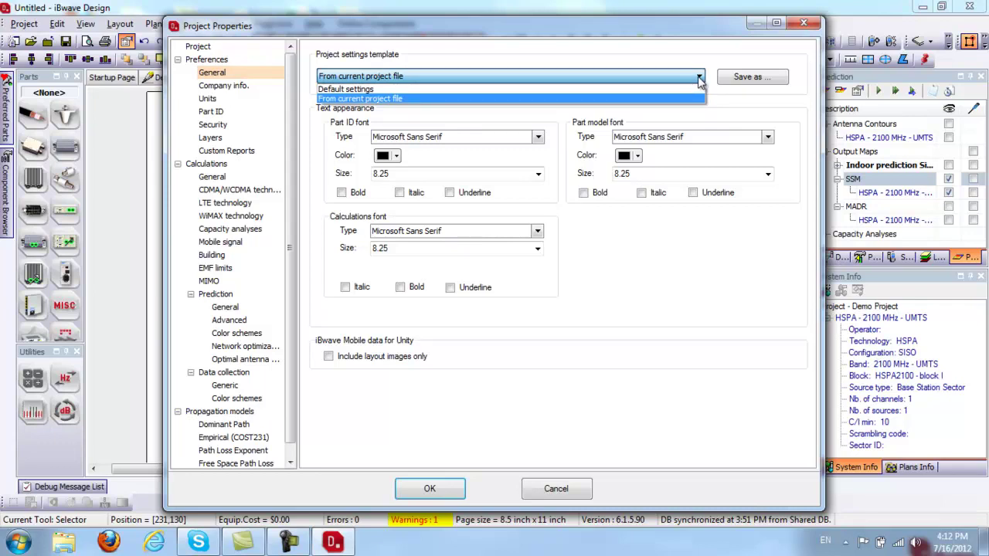
pyautogui.click(711, 67)
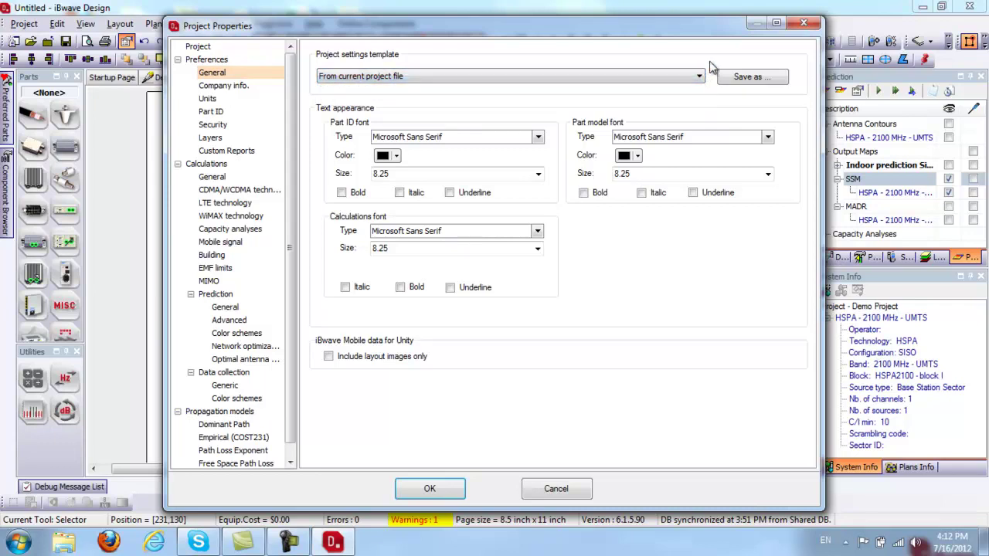
# Review the company info, units, part ID and security preferences, trying foot for lengths before restoring meter
pyautogui.click(236, 87)
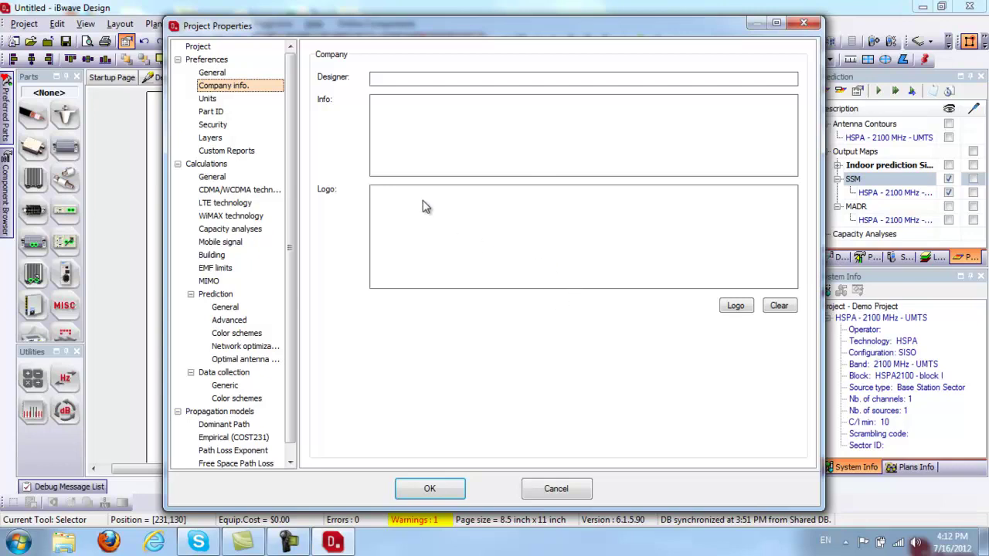
pyautogui.click(207, 99)
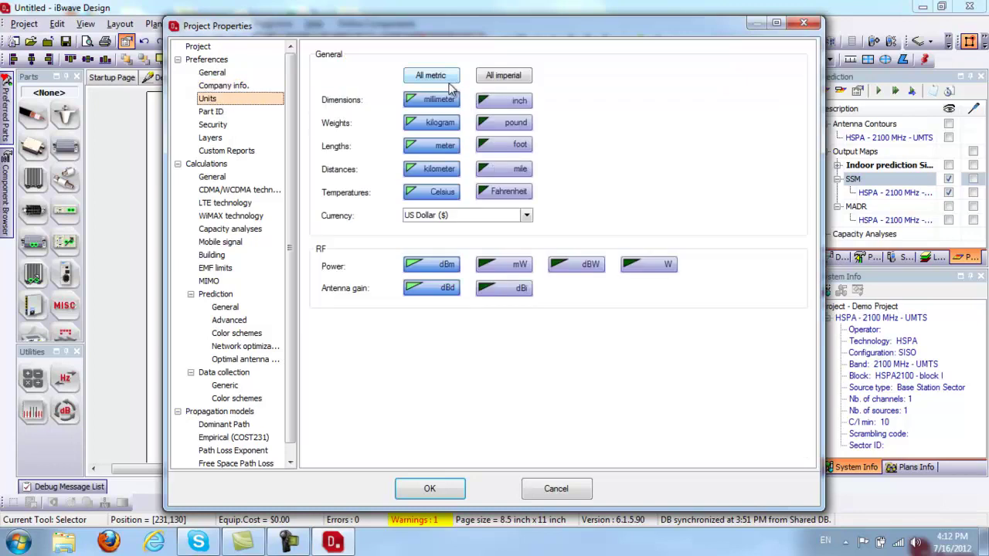
pyautogui.click(516, 145)
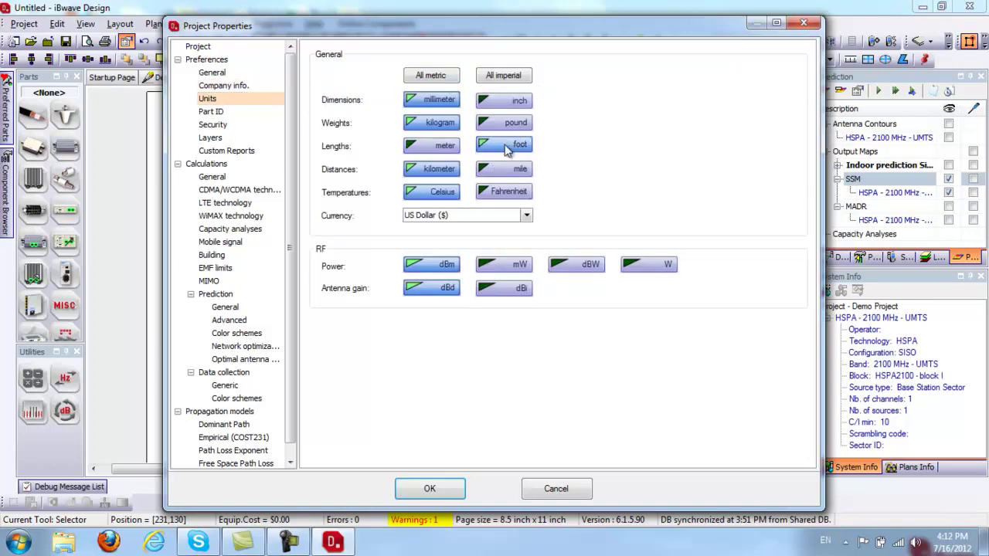
pyautogui.click(447, 149)
pyautogui.click(217, 113)
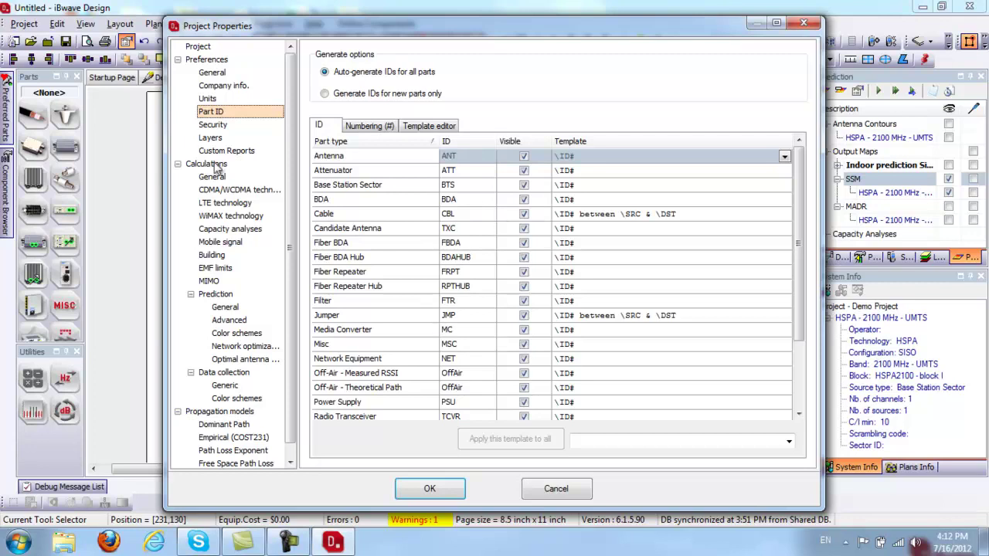
pyautogui.click(212, 129)
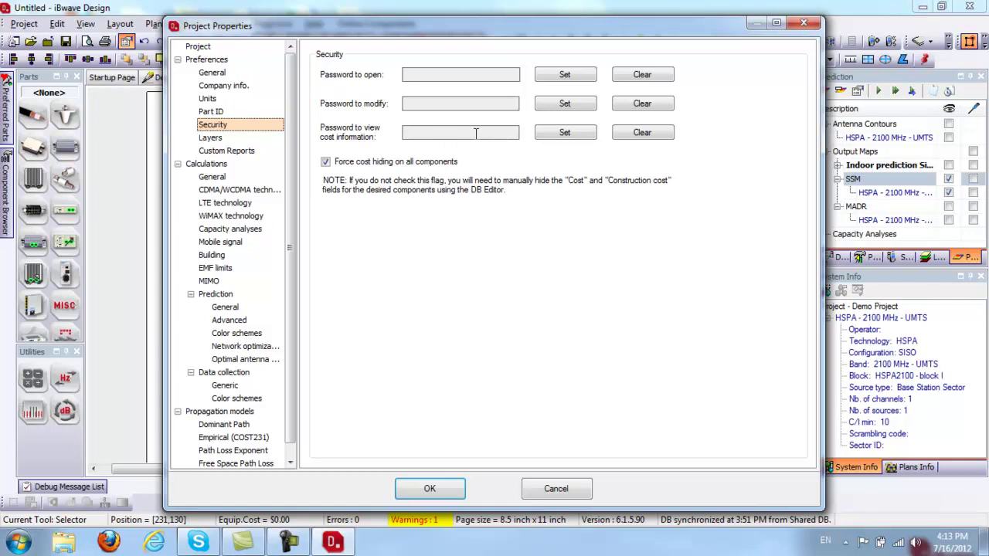
# Examine the default back-off factors and the CDMA/WCDMA power settings among the project's calculation properties
pyautogui.scroll(-1, 289, 150)
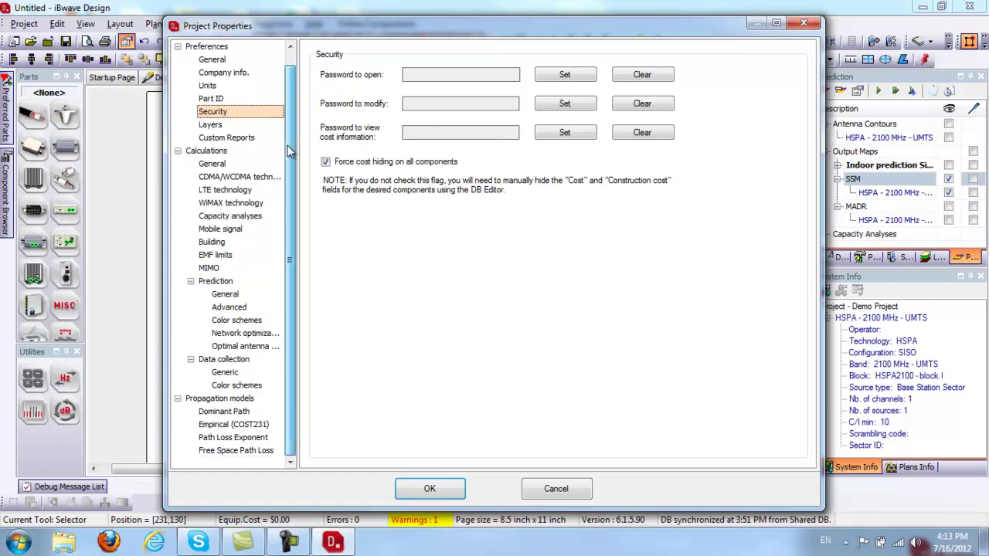
pyautogui.click(224, 154)
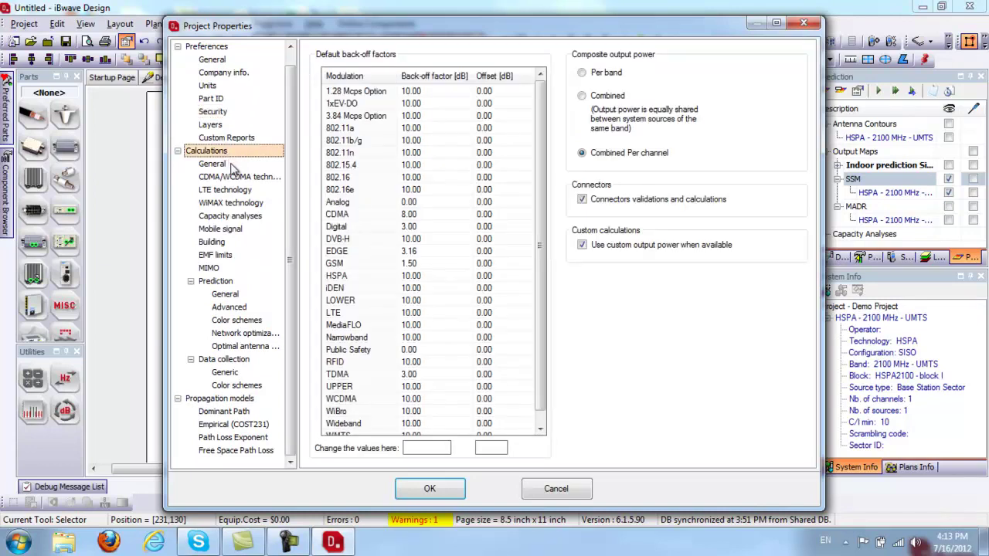
pyautogui.click(228, 179)
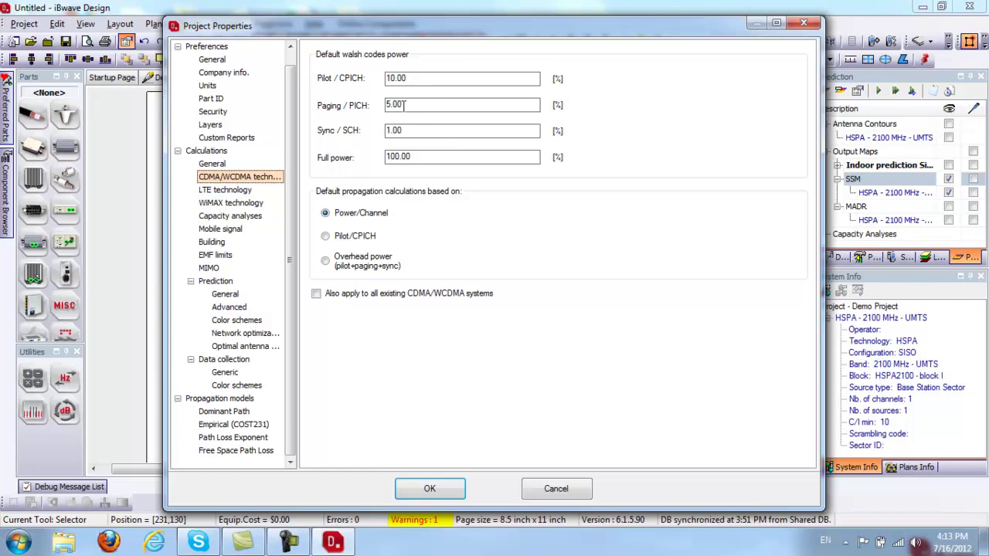
# Examine the subscriber types and their CDMA proportions in the capacity analyses settings, narrowing the fixed columns of the table
pyautogui.click(259, 219)
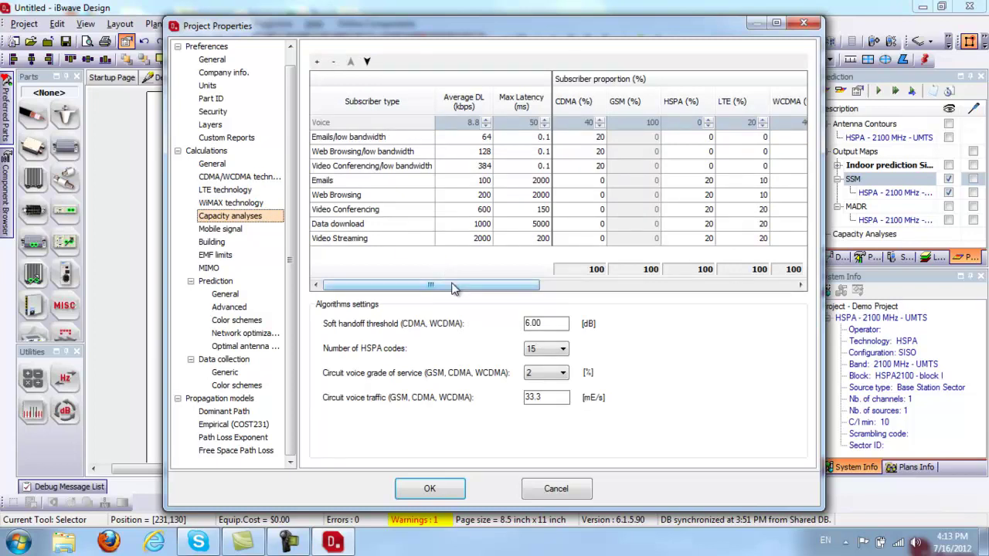
pyautogui.moveTo(454, 287); pyautogui.dragTo(472, 288)
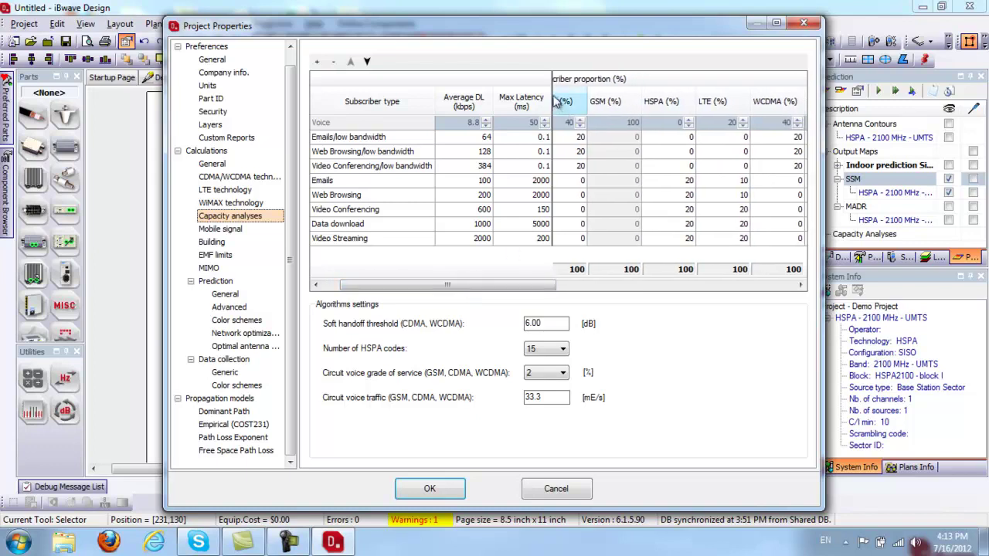
pyautogui.moveTo(551, 92); pyautogui.dragTo(528, 92)
pyautogui.moveTo(543, 289); pyautogui.dragTo(507, 285)
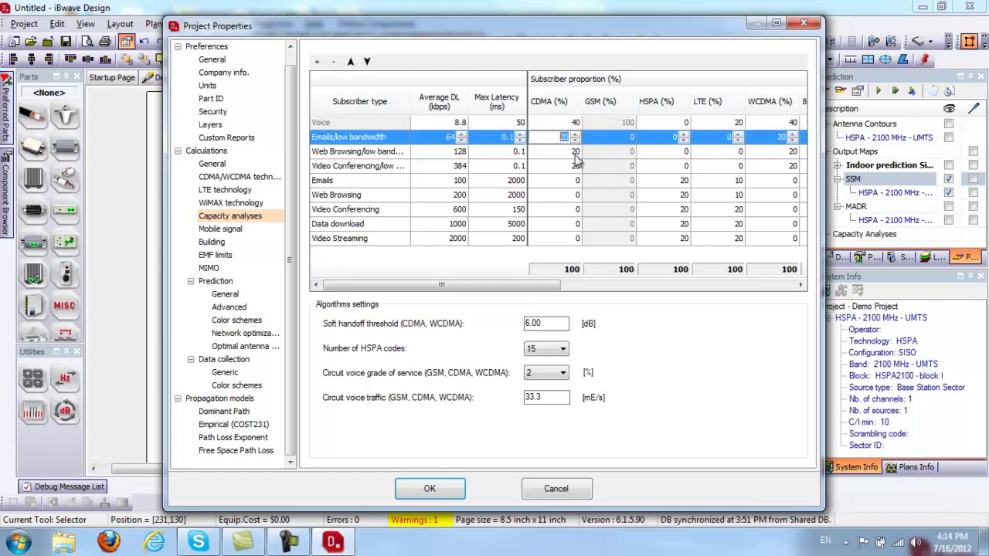
pyautogui.click(576, 154)
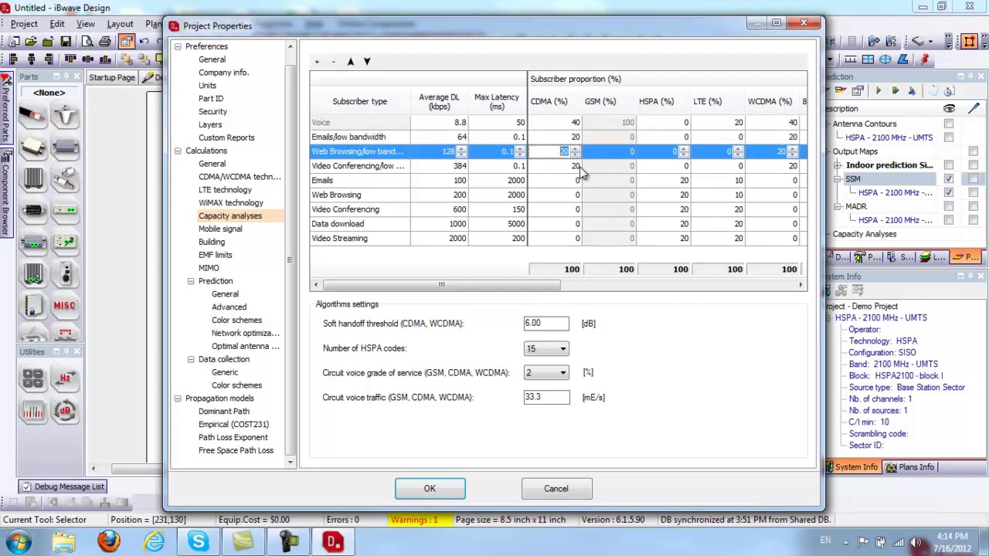
pyautogui.click(577, 167)
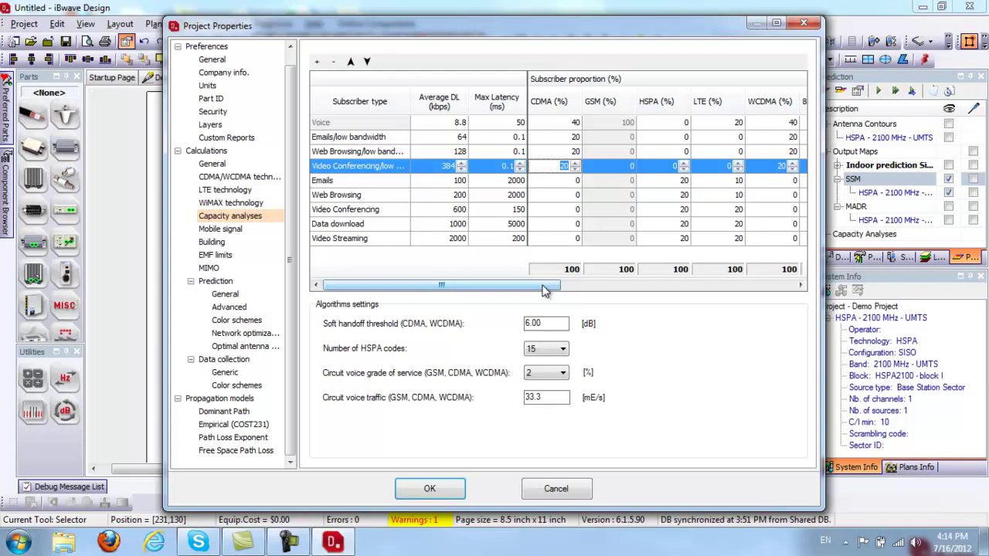
# Check the mobile signal settings per band and the advanced prediction limits
pyautogui.click(266, 232)
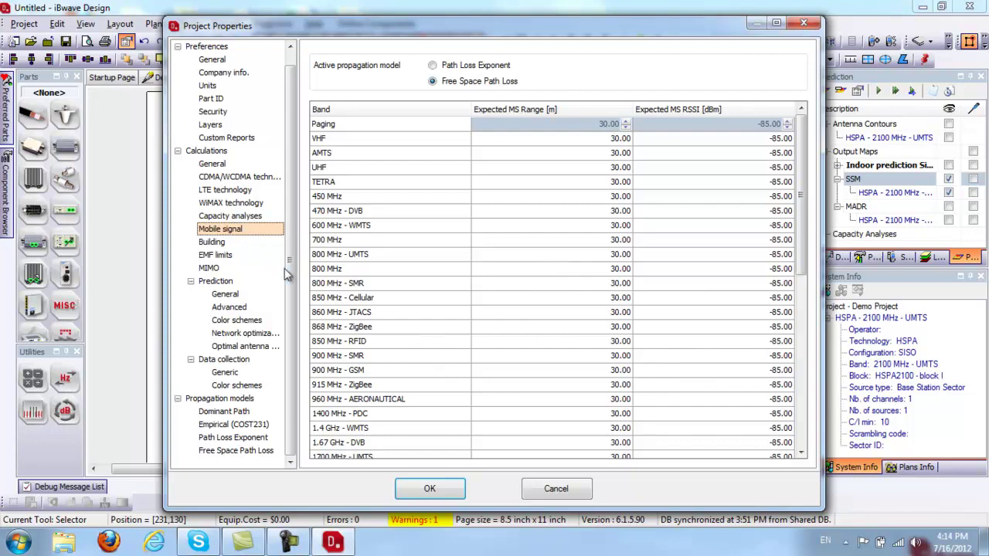
pyautogui.click(245, 308)
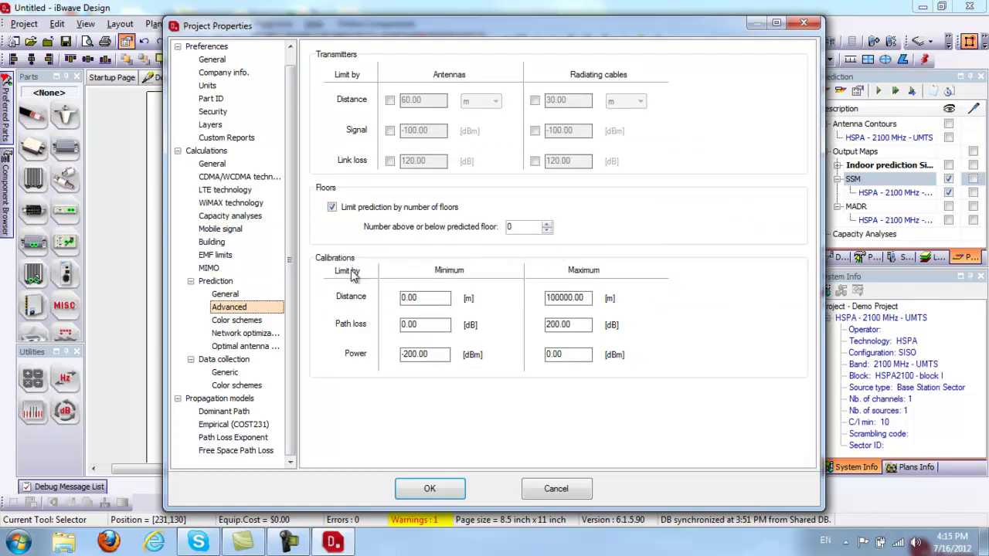
pyautogui.click(288, 543)
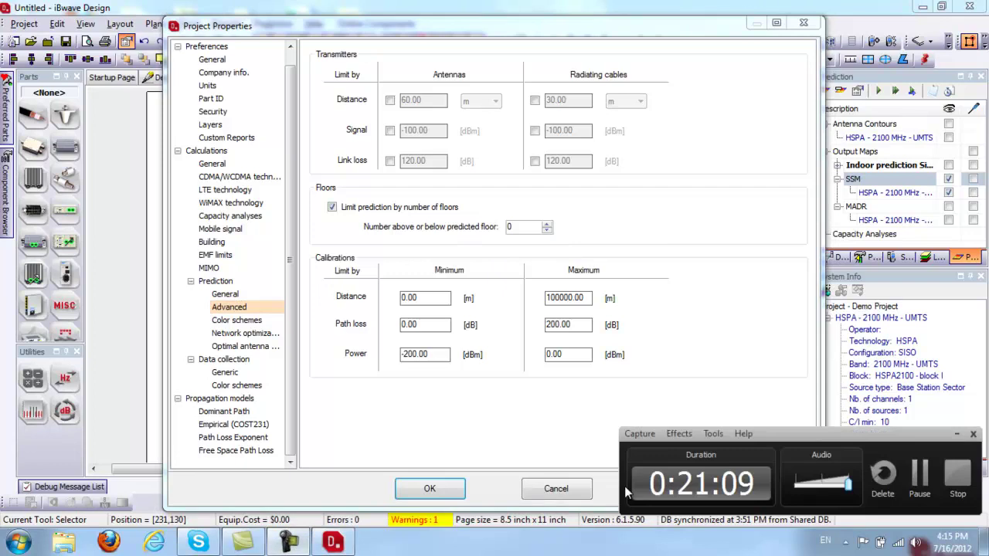
pyautogui.click(918, 473)
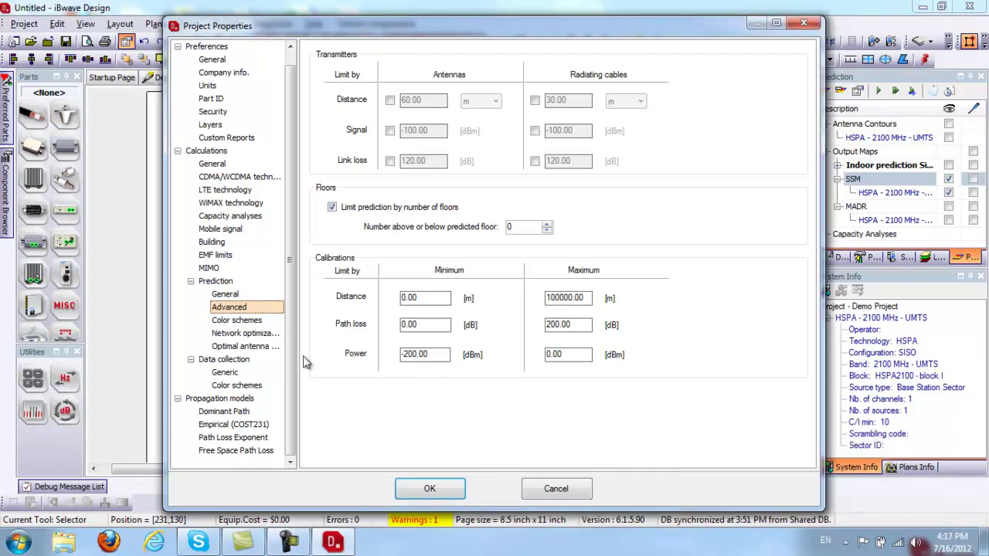
# Examine the mobile station parameters and service configuration for HSPA in the network optimization settings
pyautogui.click(262, 335)
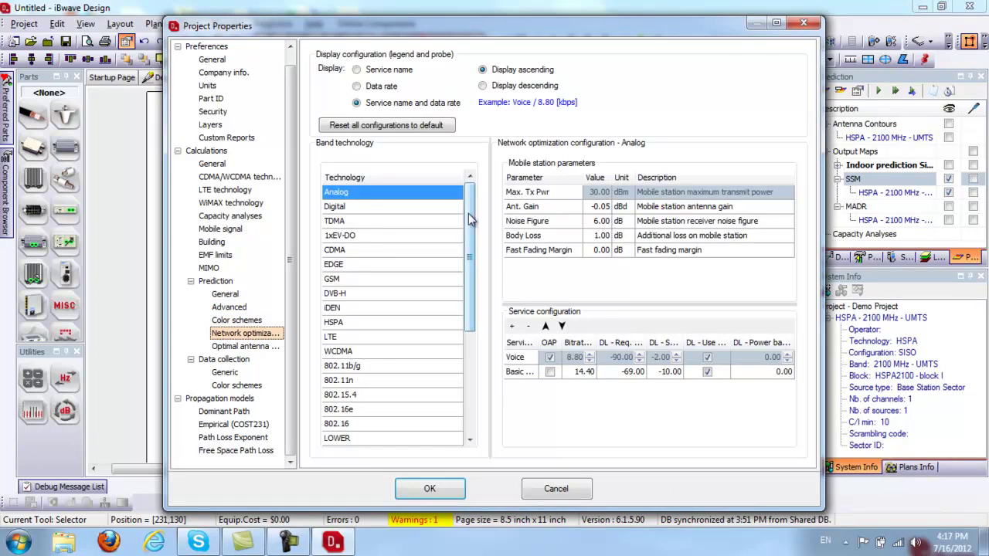
pyautogui.moveTo(471, 220); pyautogui.dragTo(473, 238)
pyautogui.click(363, 293)
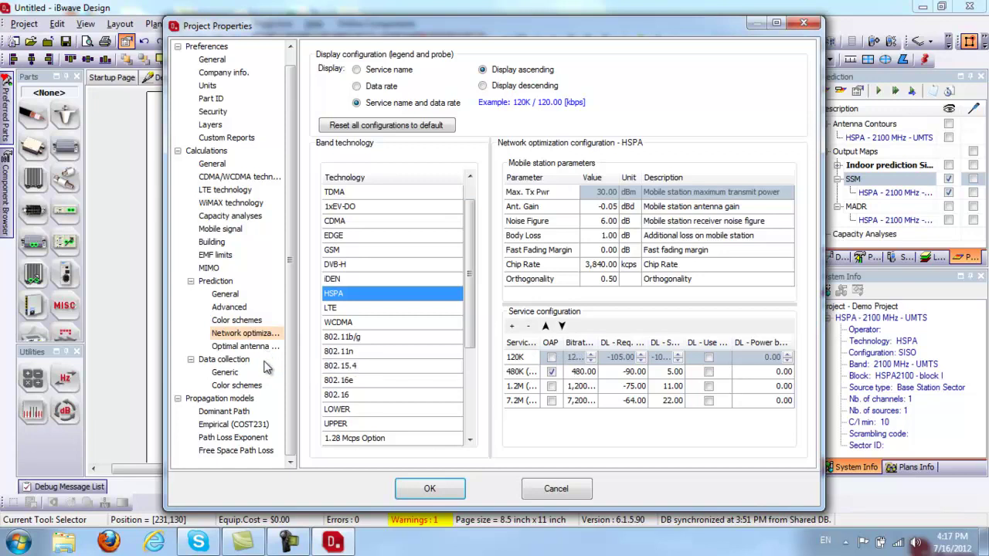
# Review the per-band parameters of the Dominant Path, Empirical (COST231), Path Loss Exponent and Free Space Path Loss propagation models
pyautogui.click(249, 400)
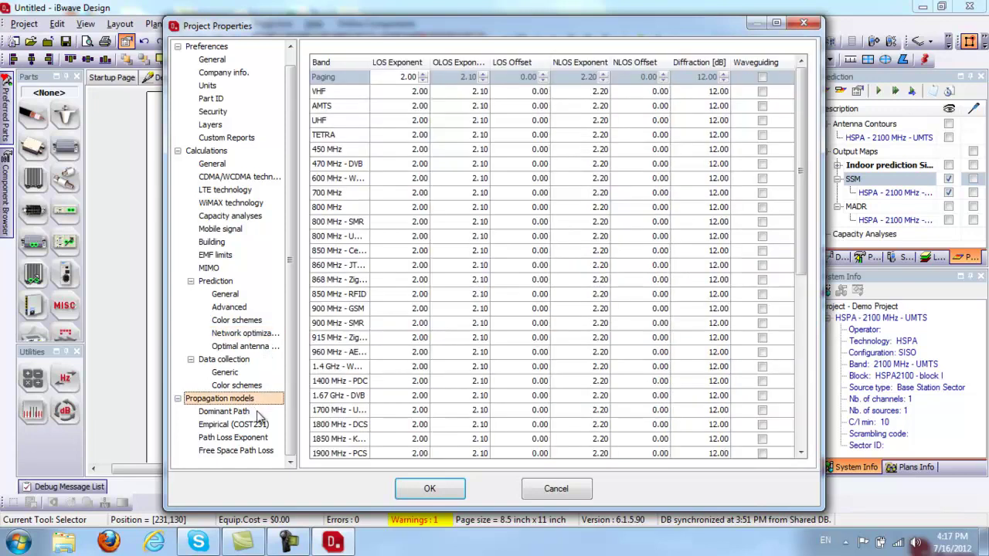
pyautogui.click(257, 412)
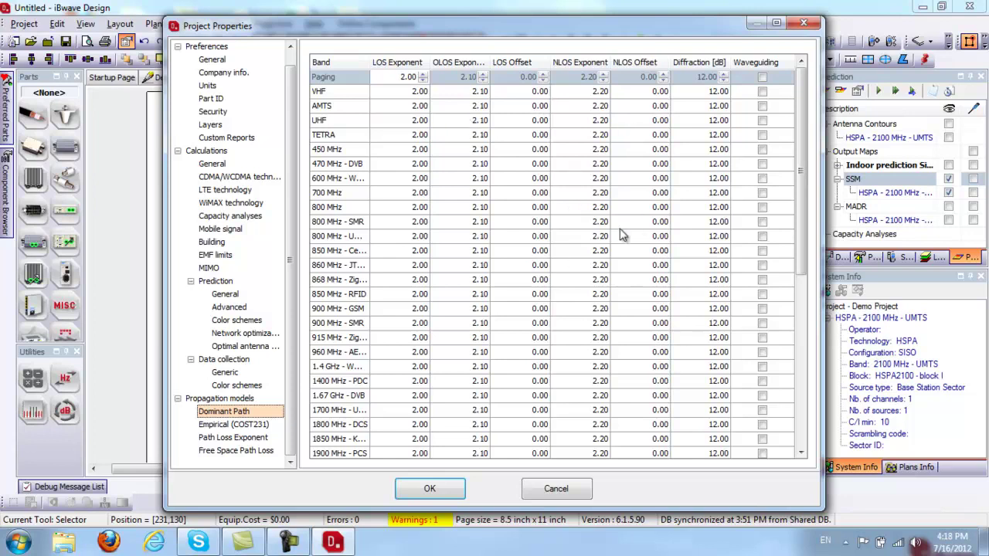
pyautogui.click(268, 426)
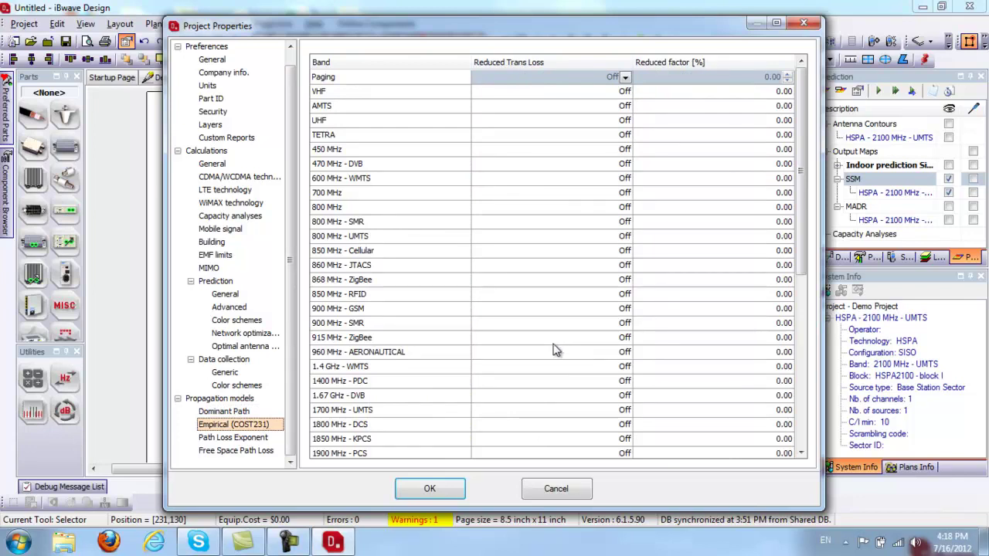
pyautogui.click(266, 439)
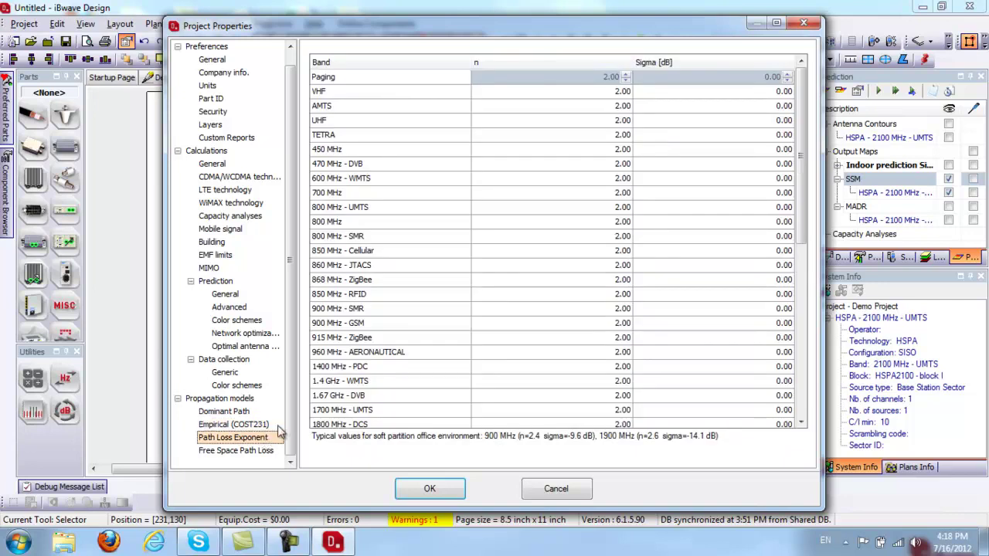
pyautogui.click(263, 452)
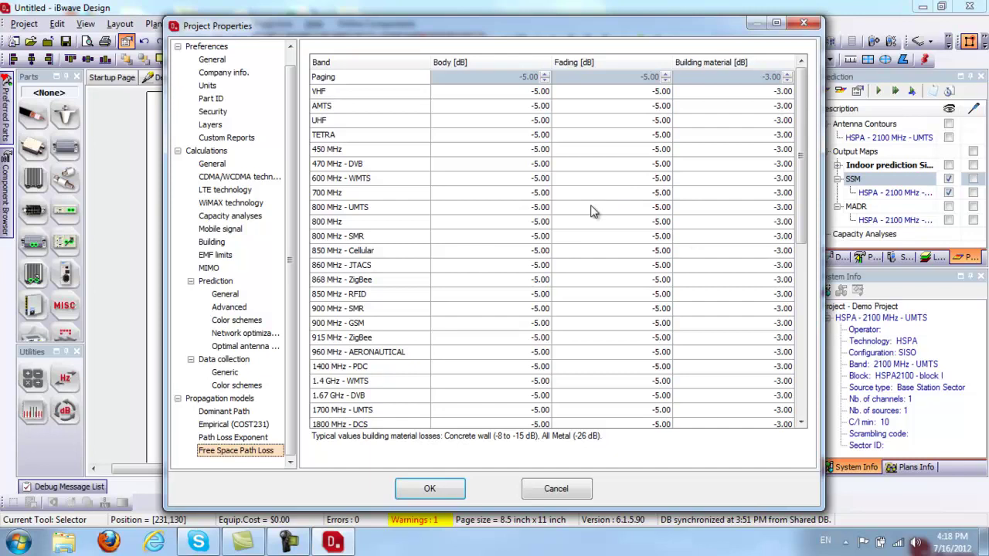
pyautogui.click(540, 182)
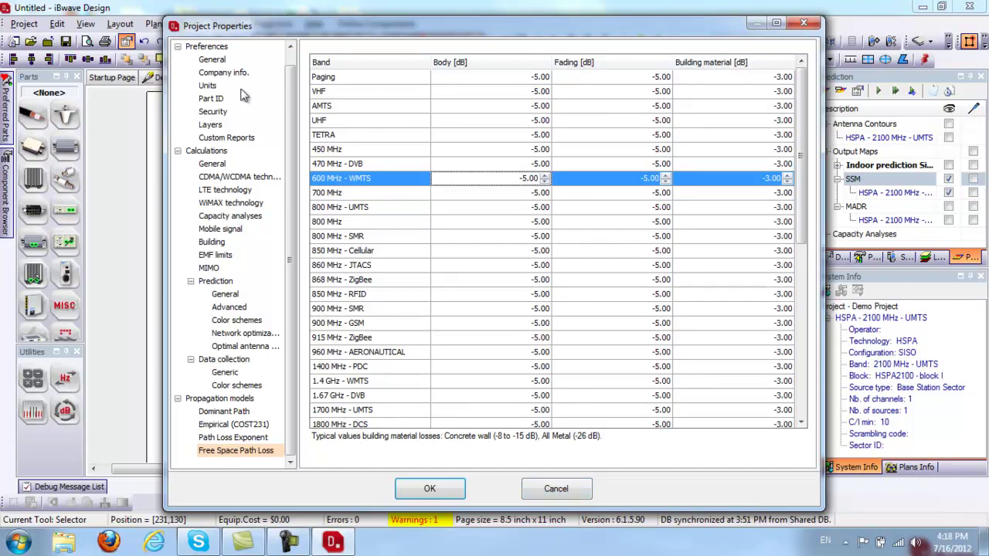
# Recheck the project settings template choices in the general preferences and close the project properties without saving changes
pyautogui.moveTo(294, 212); pyautogui.dragTo(294, 157)
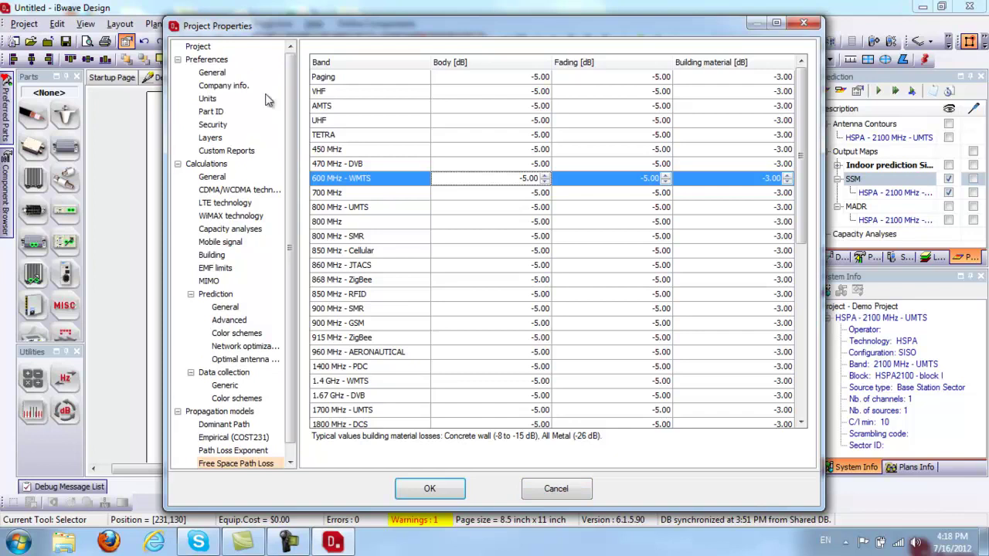
pyautogui.click(232, 72)
pyautogui.click(522, 77)
pyautogui.click(539, 58)
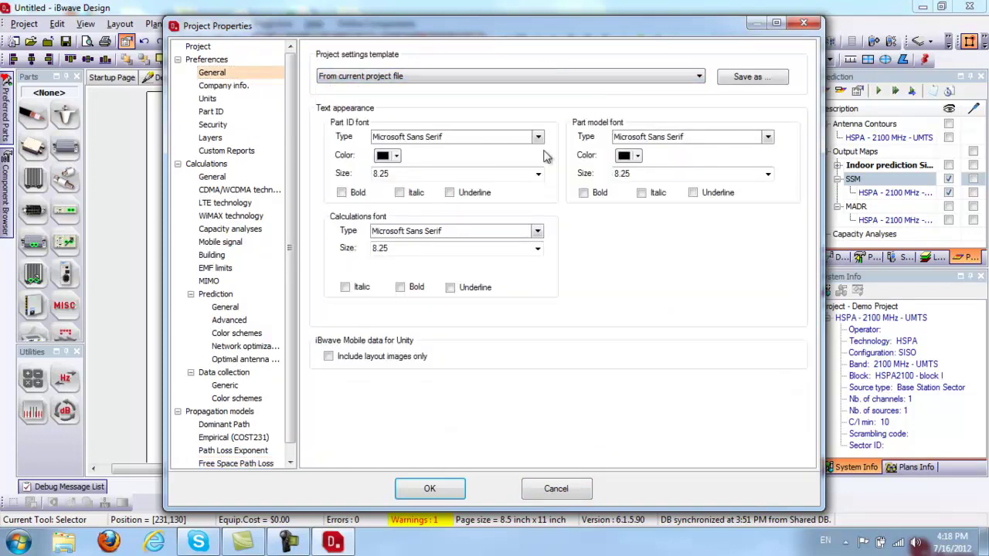
pyautogui.click(571, 489)
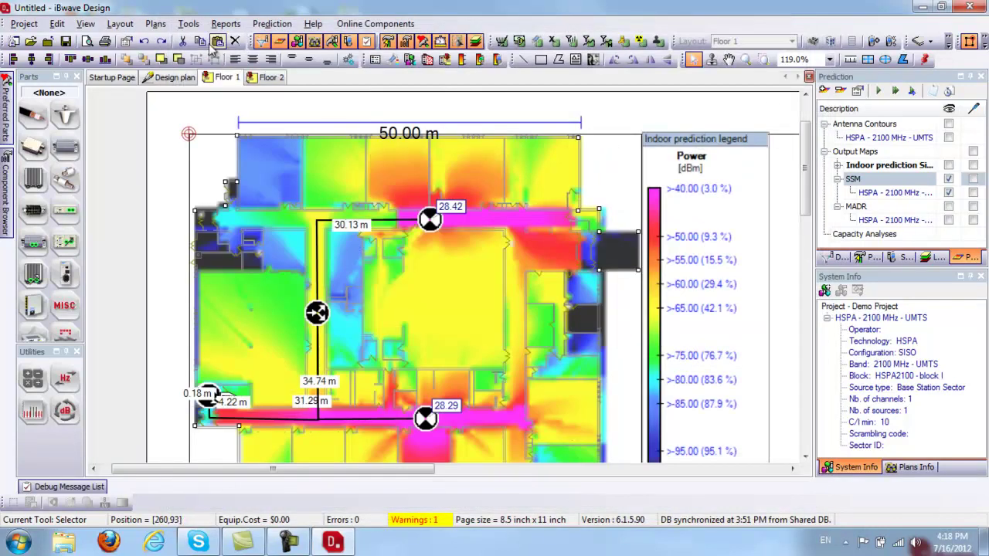
# Review the program's general, performance and Unity connection options, including the fields for adding a connection, without saving changes
pyautogui.click(188, 24)
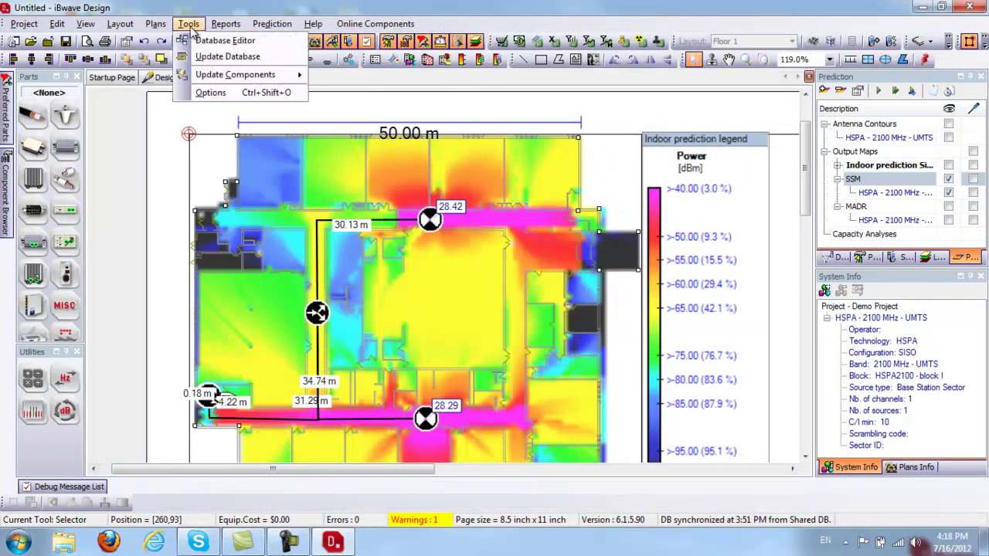
pyautogui.click(208, 93)
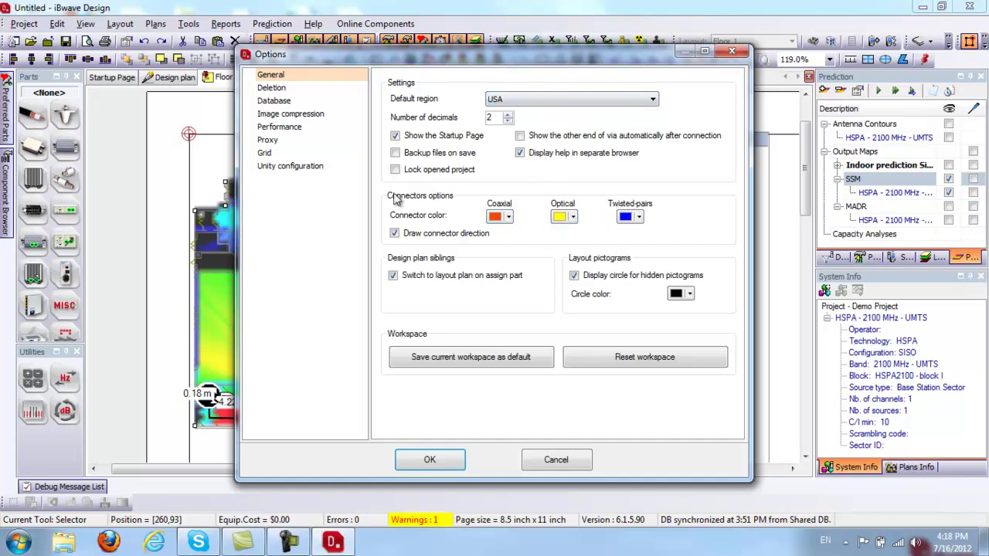
pyautogui.click(294, 129)
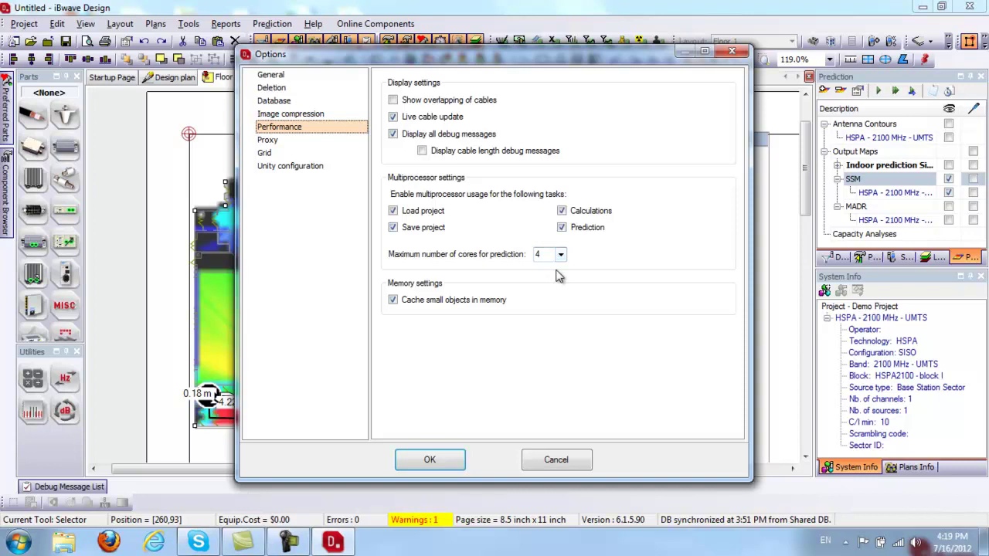
pyautogui.click(323, 169)
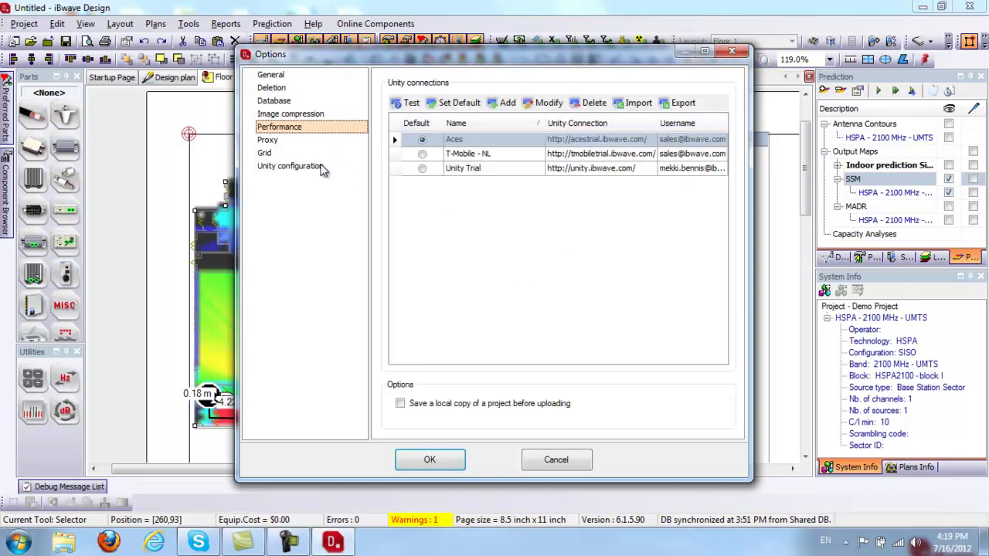
pyautogui.click(499, 108)
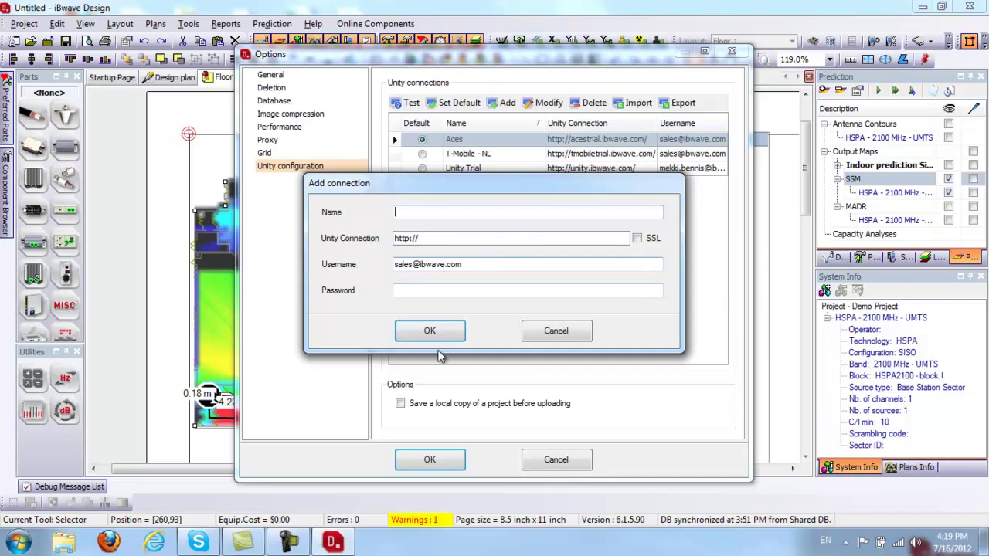
pyautogui.click(541, 338)
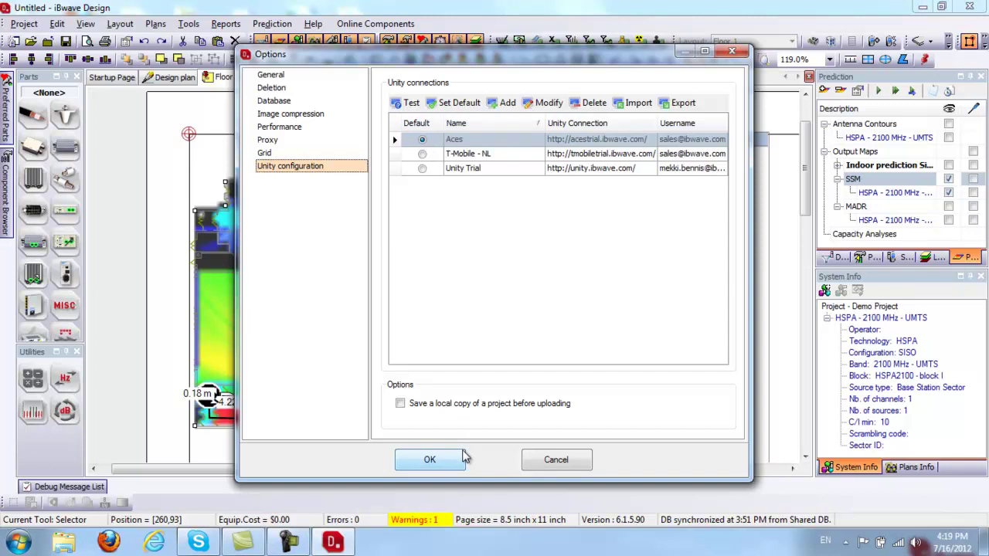
pyautogui.click(555, 461)
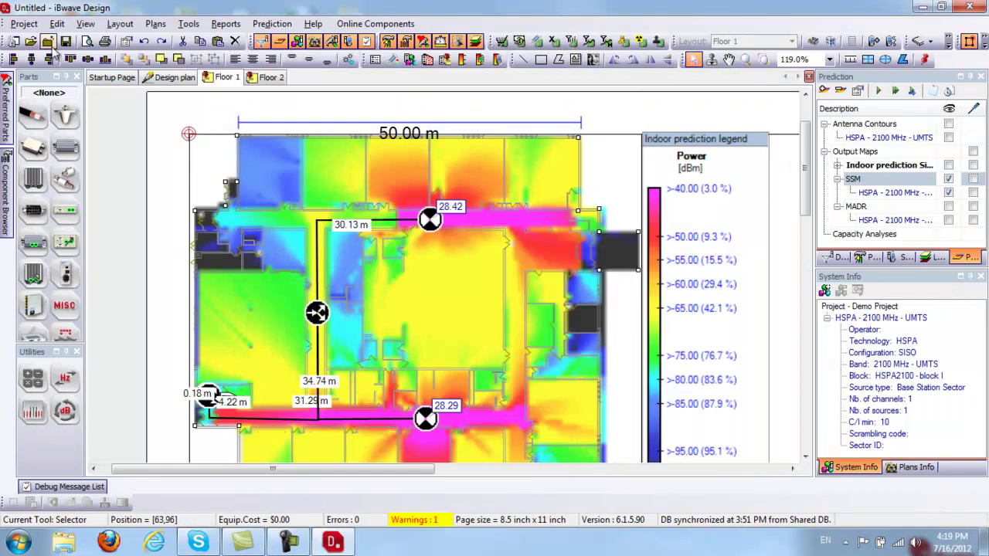
# Check the save types for uploading the design to Unity and open the properties for a new Unity project
pyautogui.click(28, 24)
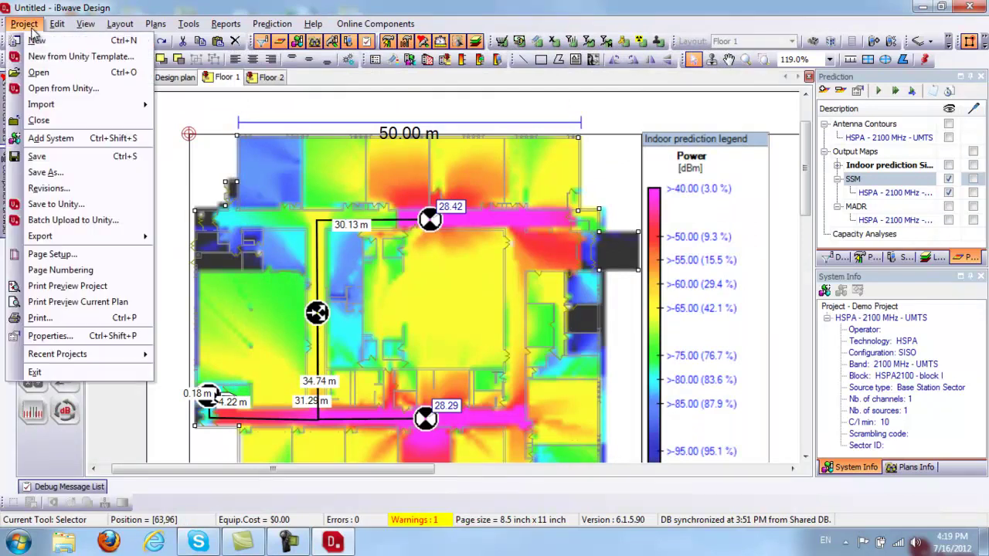
pyautogui.click(79, 206)
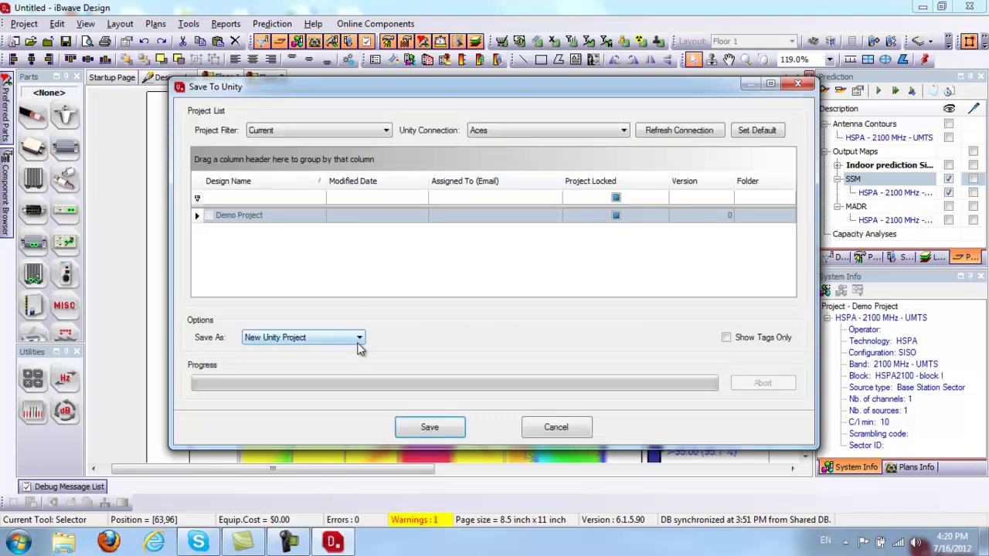
pyautogui.click(356, 342)
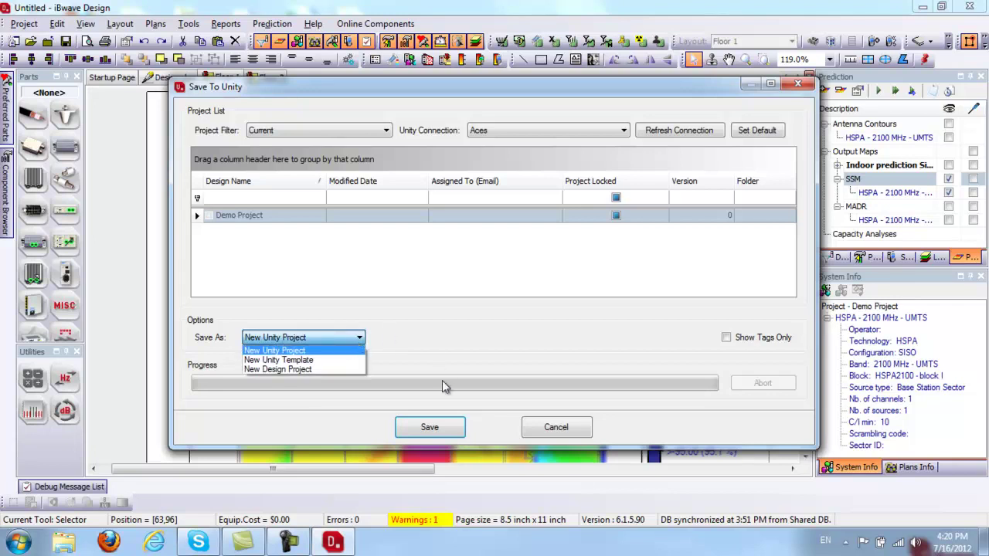
pyautogui.click(432, 432)
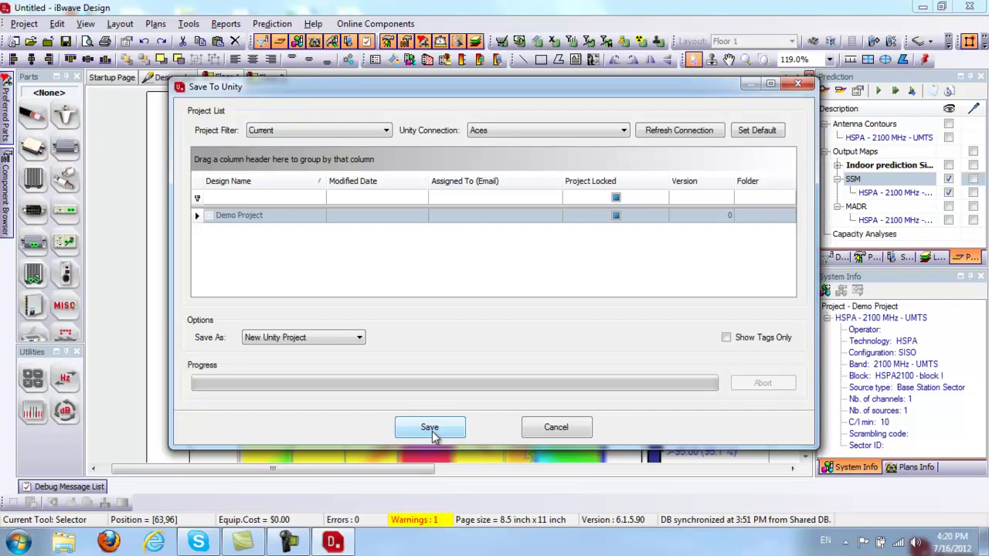
pyautogui.click(432, 431)
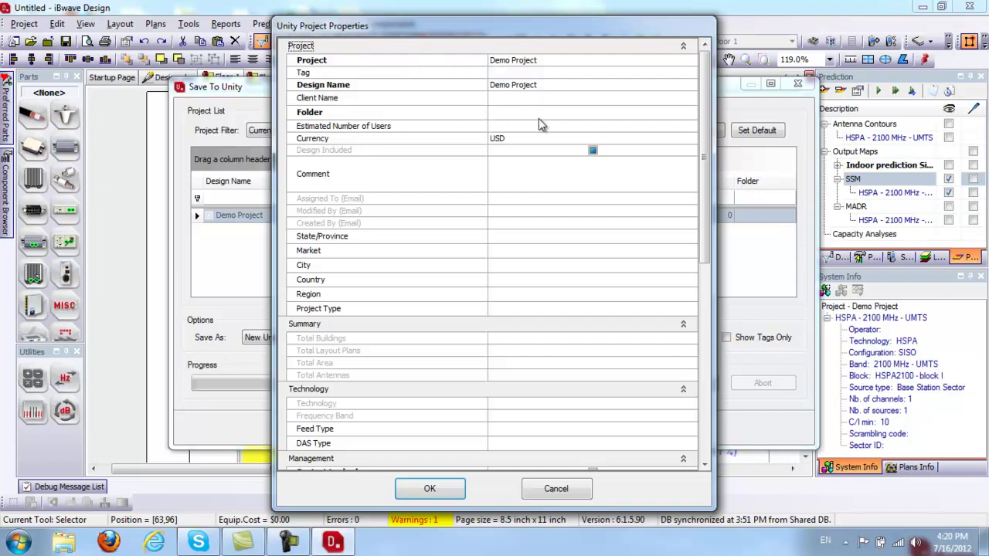
# Try assigning the Unity project to the Mobily>Central folder, look through its remaining properties, and cancel the upload
pyautogui.click(580, 114)
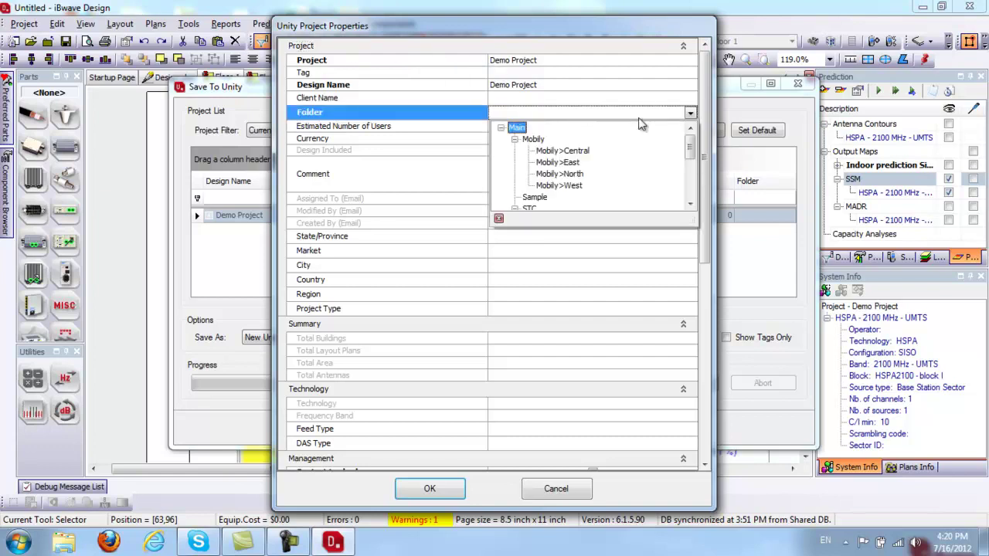
pyautogui.click(575, 153)
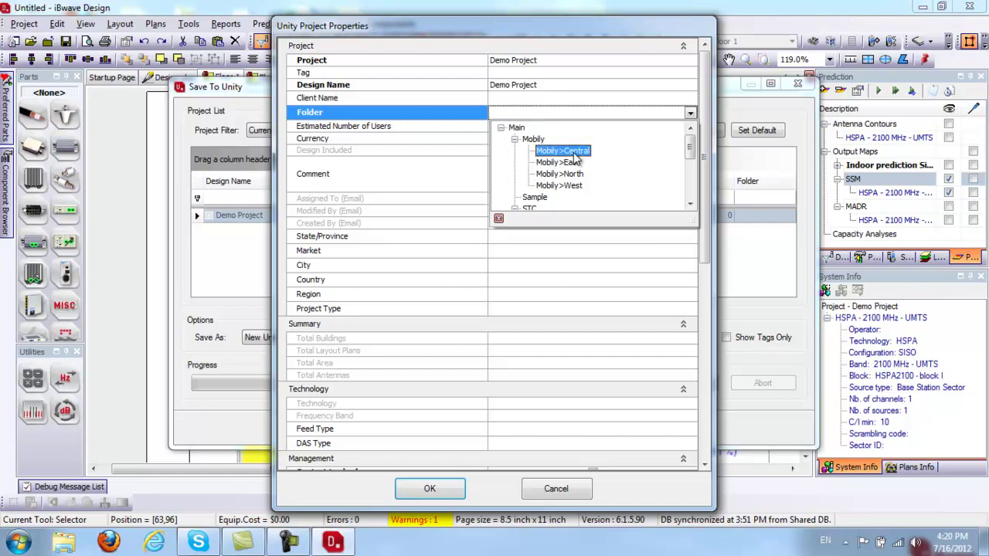
pyautogui.click(575, 155)
pyautogui.moveTo(705, 165)
pyautogui.mouseDown()
pyautogui.moveTo(711, 260)
pyautogui.moveTo(700, 293)
pyautogui.moveTo(695, 182)
pyautogui.mouseUp()
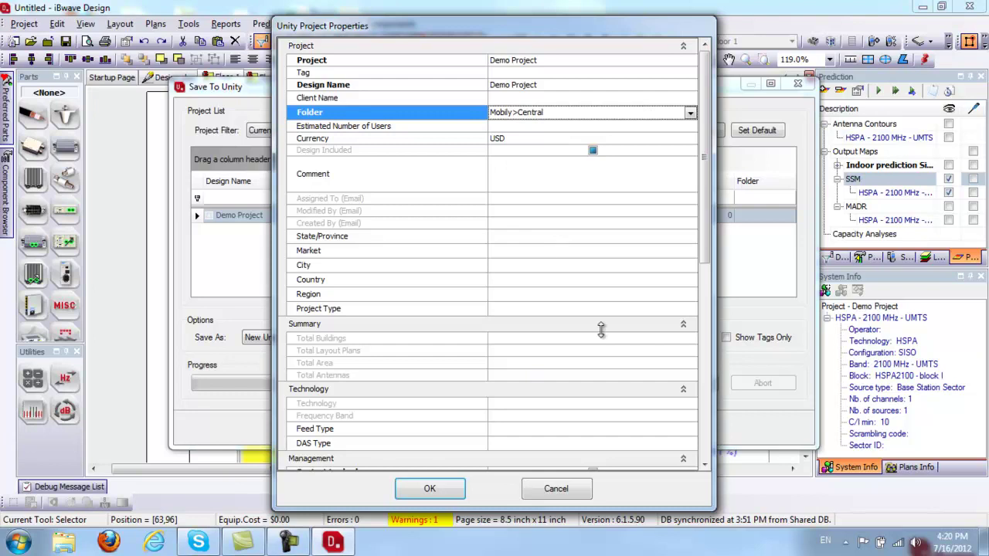
pyautogui.moveTo(700, 249); pyautogui.dragTo(722, 423)
pyautogui.moveTo(713, 373); pyautogui.dragTo(715, 172)
pyautogui.click(529, 490)
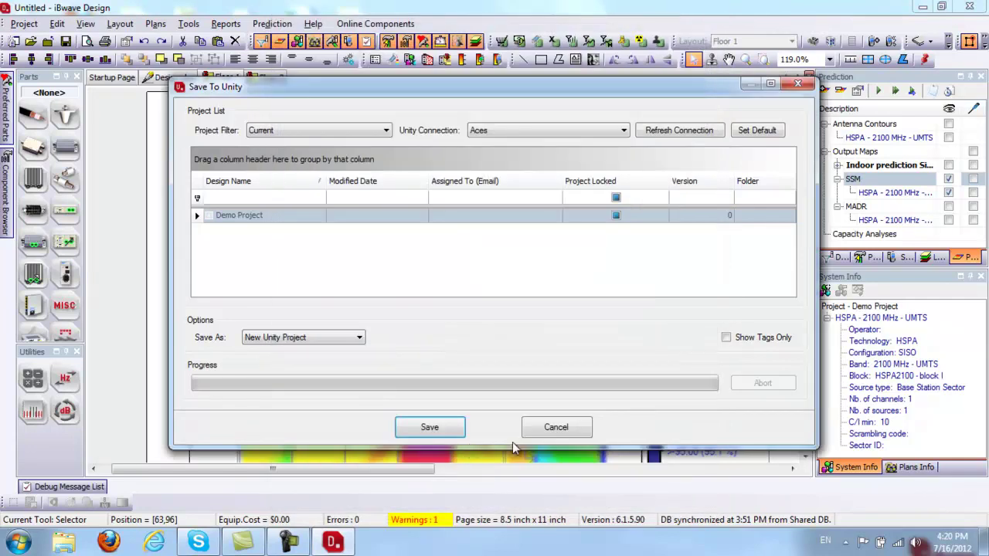
pyautogui.click(545, 434)
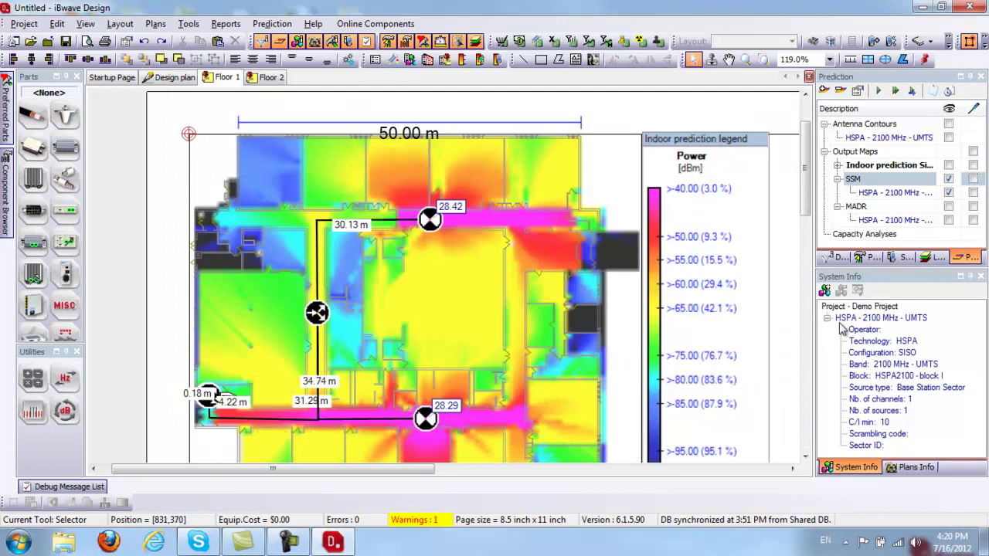
# Examine the layout plan tree by floor and antenna, and check Building1's coordinates and north offset properties without changing them
pyautogui.click(898, 468)
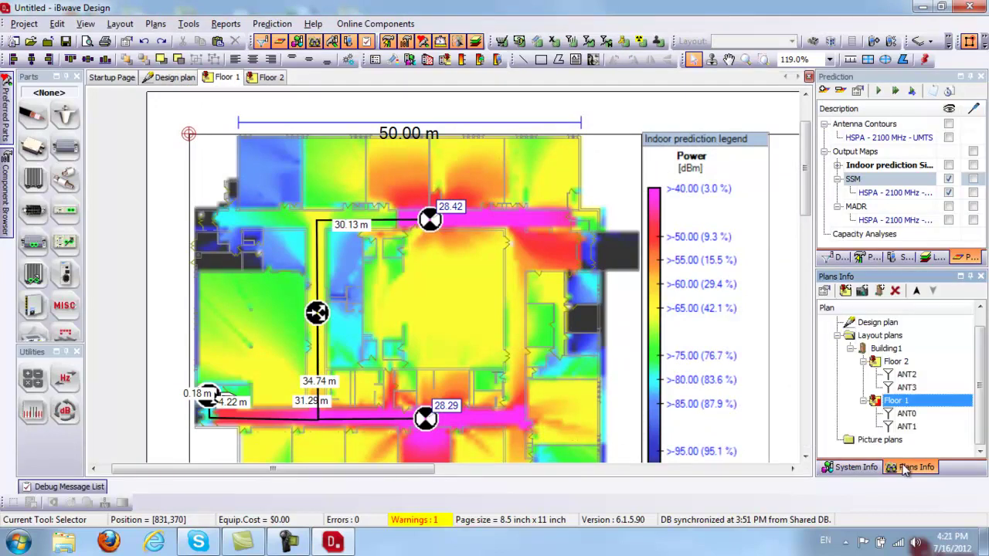
pyautogui.scroll(1, 983, 384)
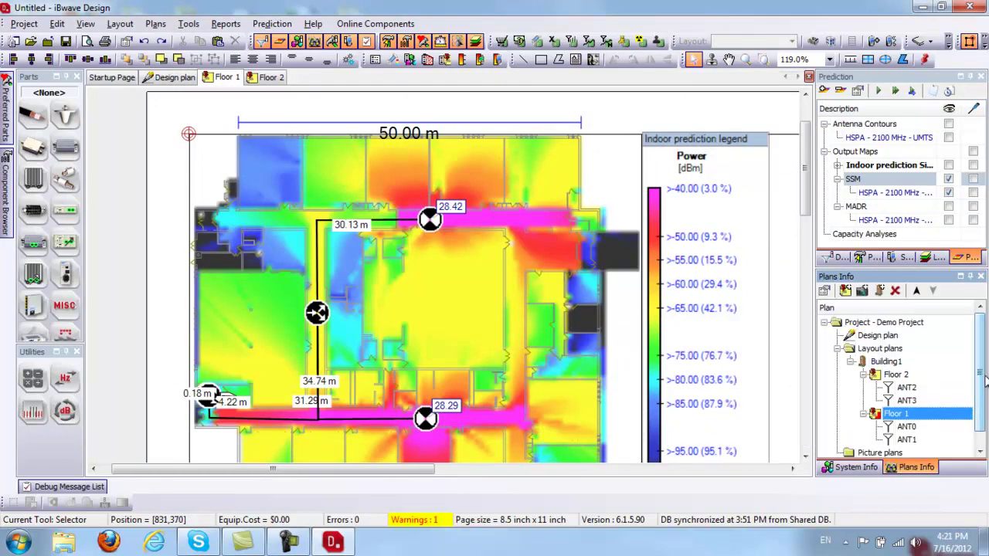
pyautogui.click(897, 375)
pyautogui.moveTo(899, 375)
pyautogui.mouseDown()
pyautogui.moveTo(916, 402)
pyautogui.moveTo(917, 376)
pyautogui.moveTo(906, 377)
pyautogui.mouseUp()
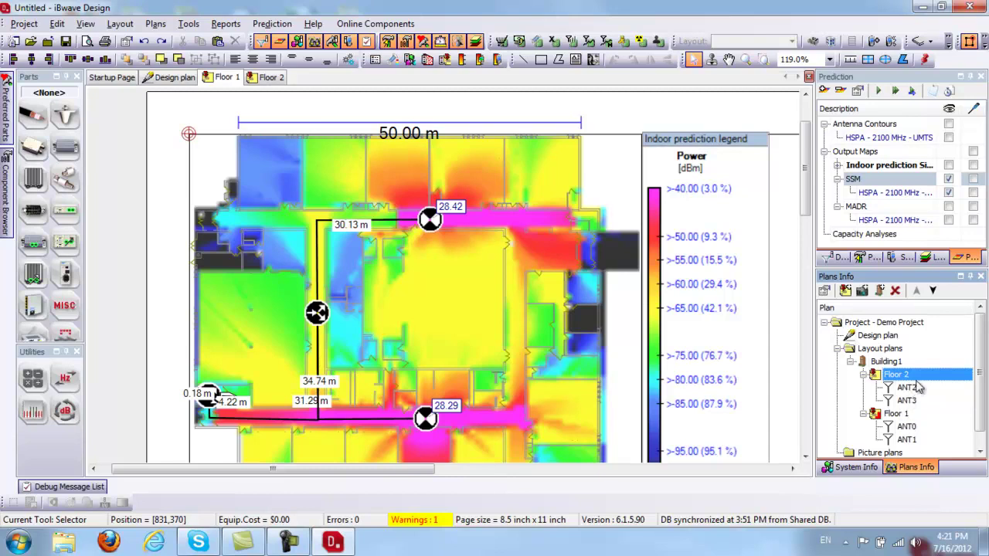
pyautogui.click(892, 362)
pyautogui.rightClick(896, 364)
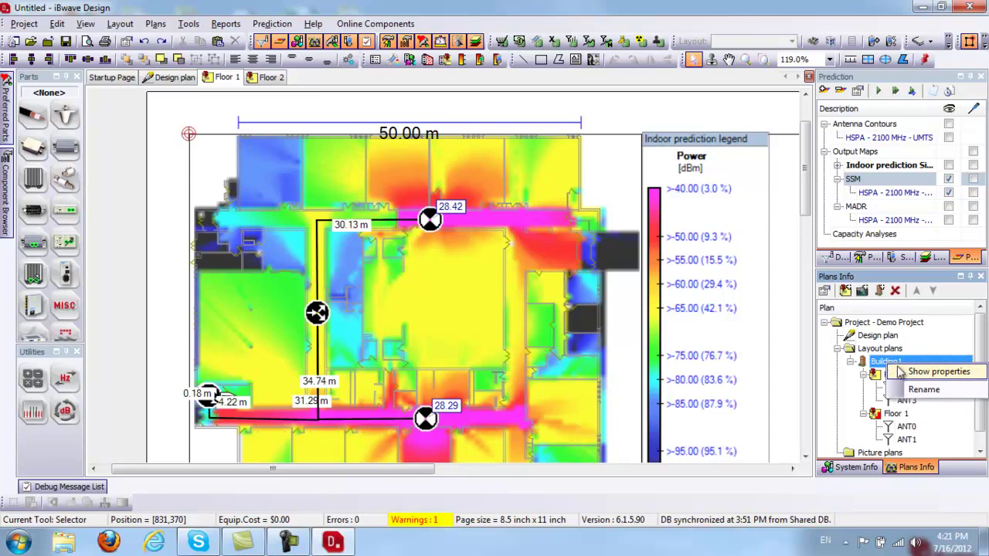
pyautogui.click(908, 373)
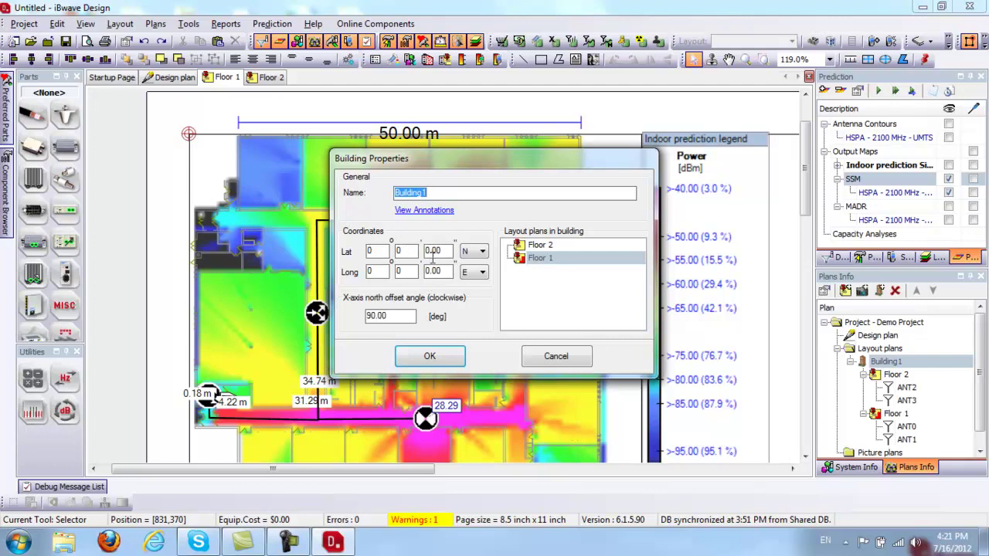
pyautogui.click(556, 356)
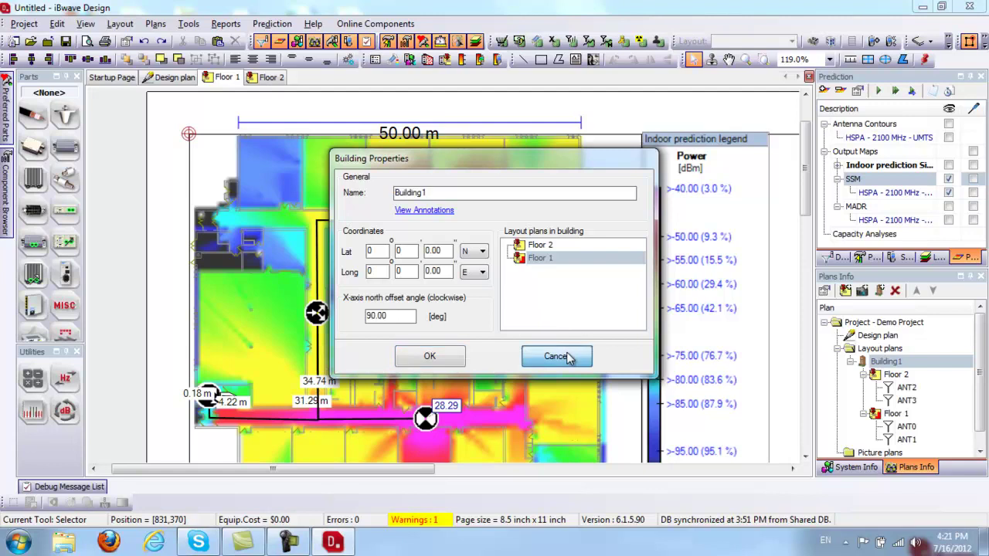
# Check the size and KML geolocation options of Floor 1's 50.00 m scale line and leave them unchanged
pyautogui.doubleClick(470, 126)
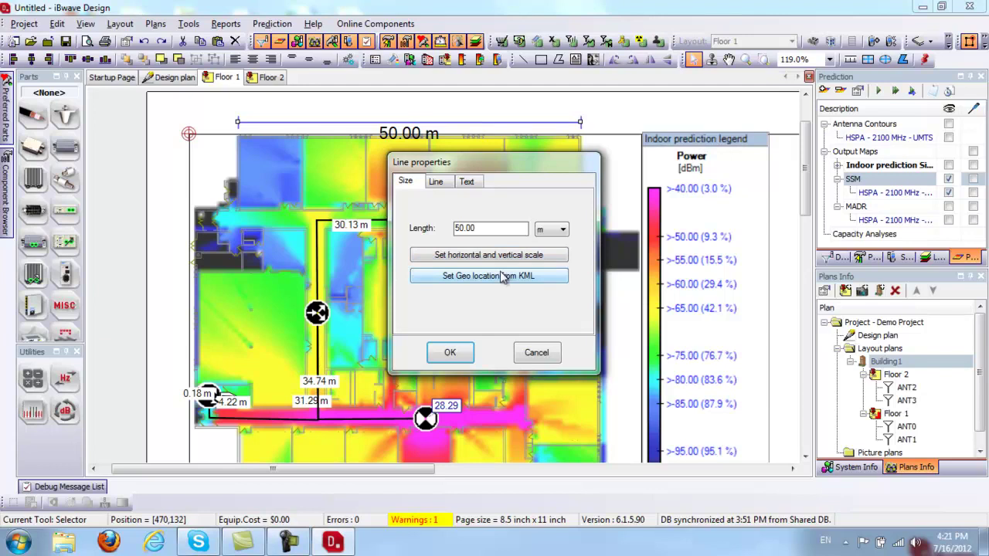
pyautogui.click(537, 351)
pyautogui.click(610, 154)
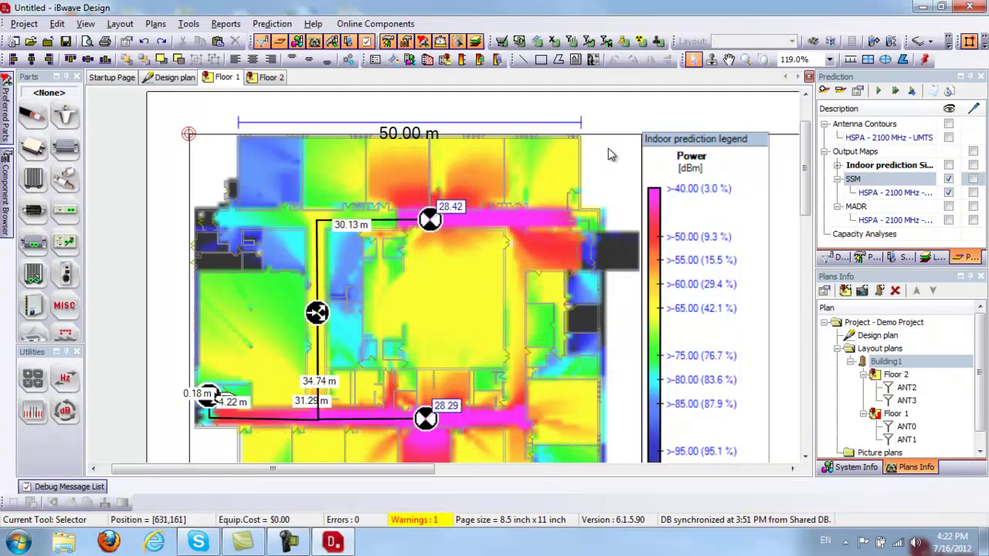
pyautogui.click(289, 542)
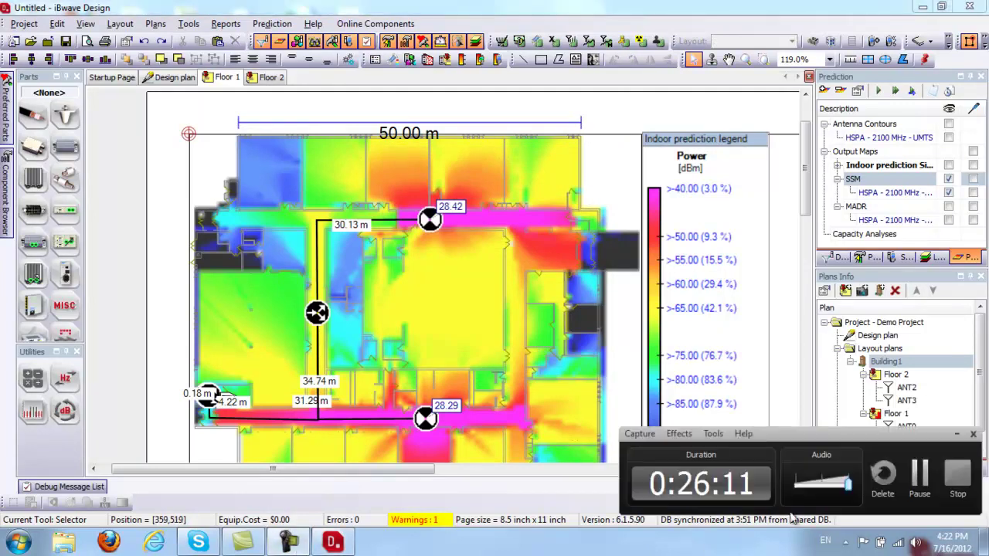
pyautogui.click(919, 487)
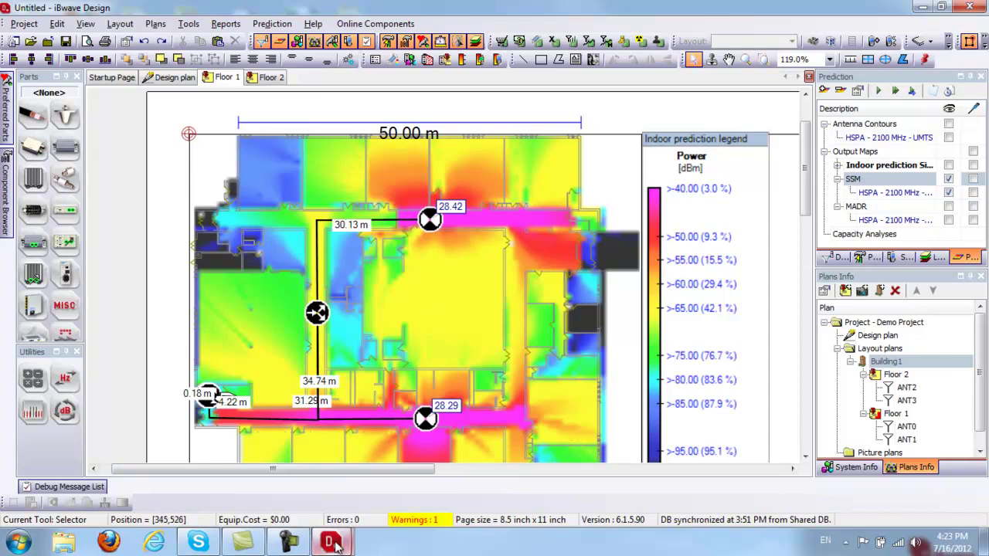
# Switch to the Demo - Survey Data Import project and hide the System 1 prediction map to inspect the survey trace on the floor plan
pyautogui.moveTo(341, 543)
pyautogui.click(416, 473)
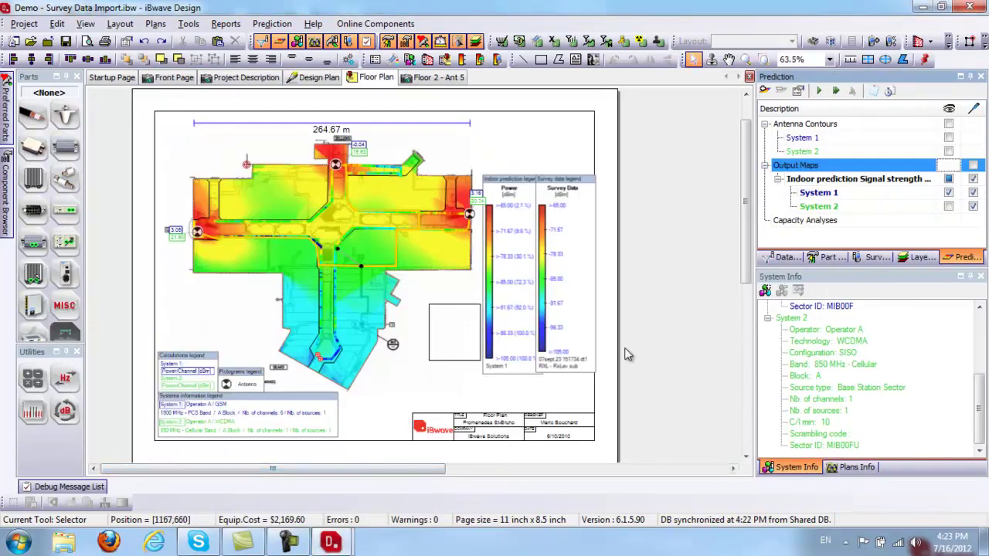
pyautogui.click(949, 194)
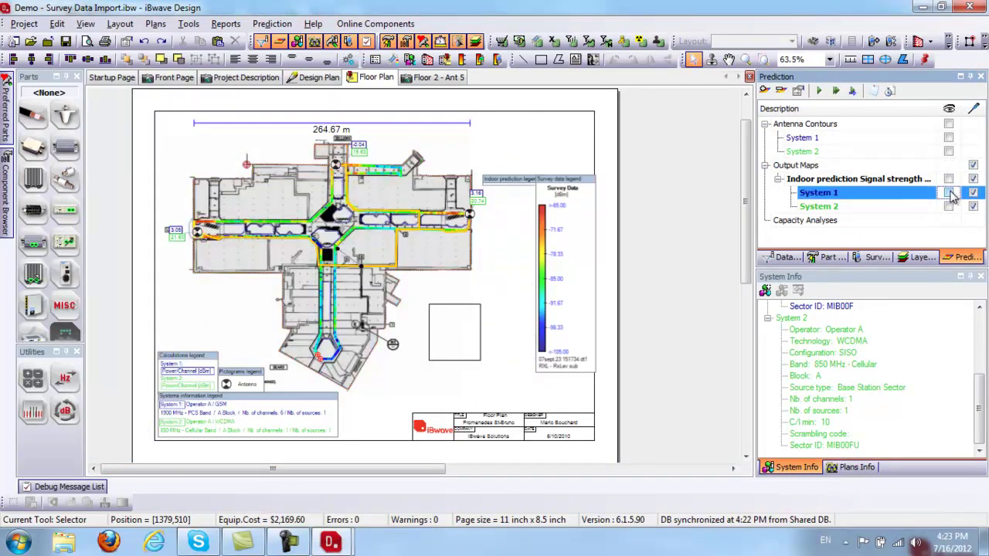
pyautogui.click(746, 60)
pyautogui.click(490, 114)
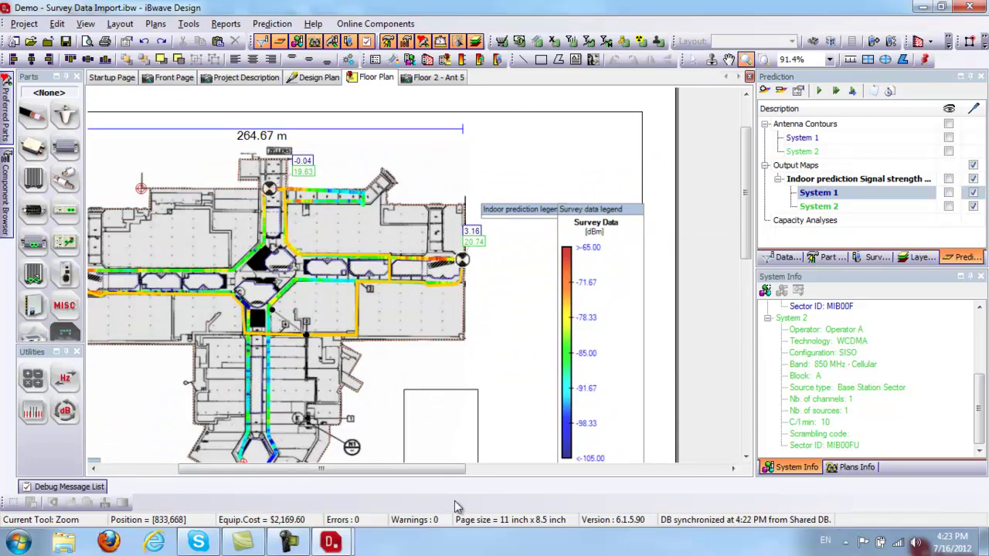
pyautogui.moveTo(456, 471); pyautogui.dragTo(429, 477)
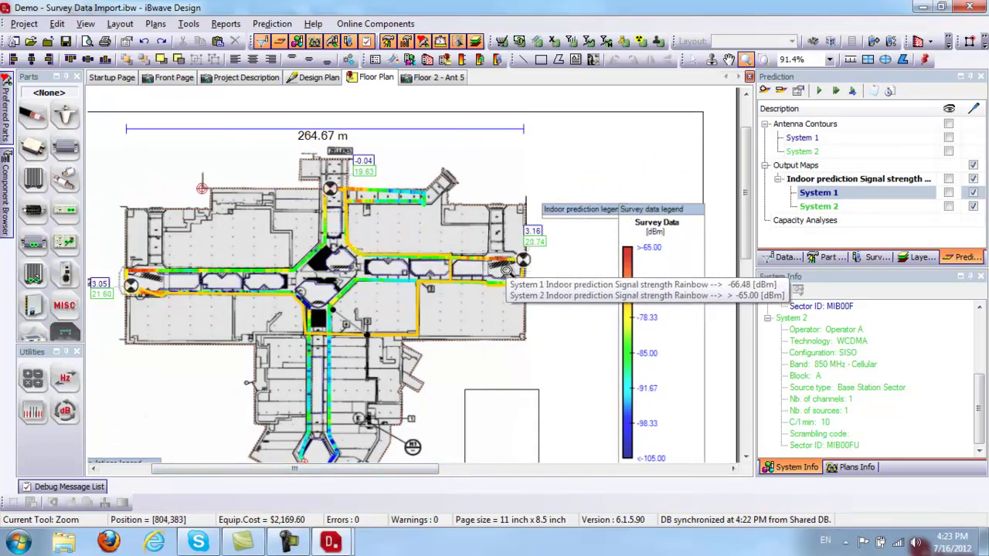
pyautogui.click(694, 59)
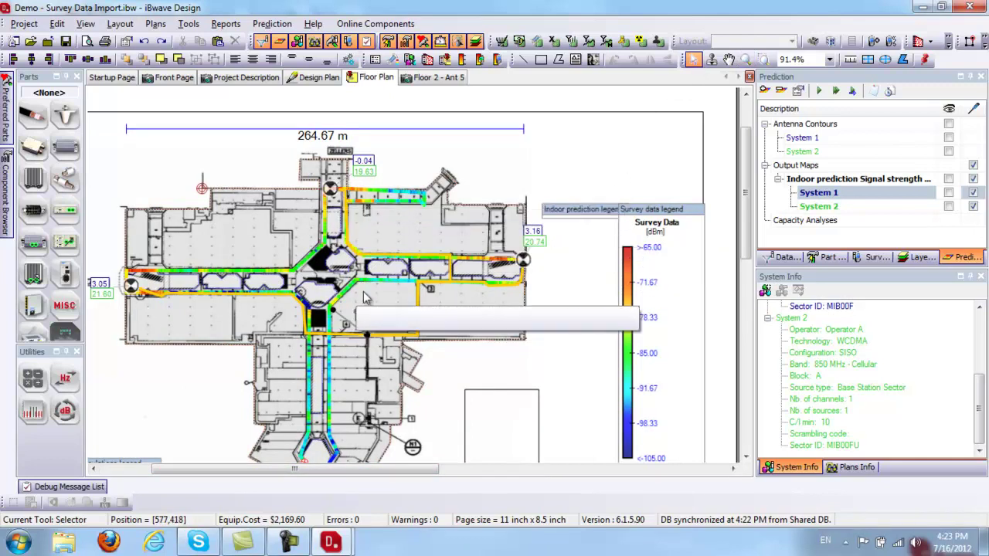
# Review the survey data import settings for input files, technology and delimiters, and close them without importing
pyautogui.click(876, 258)
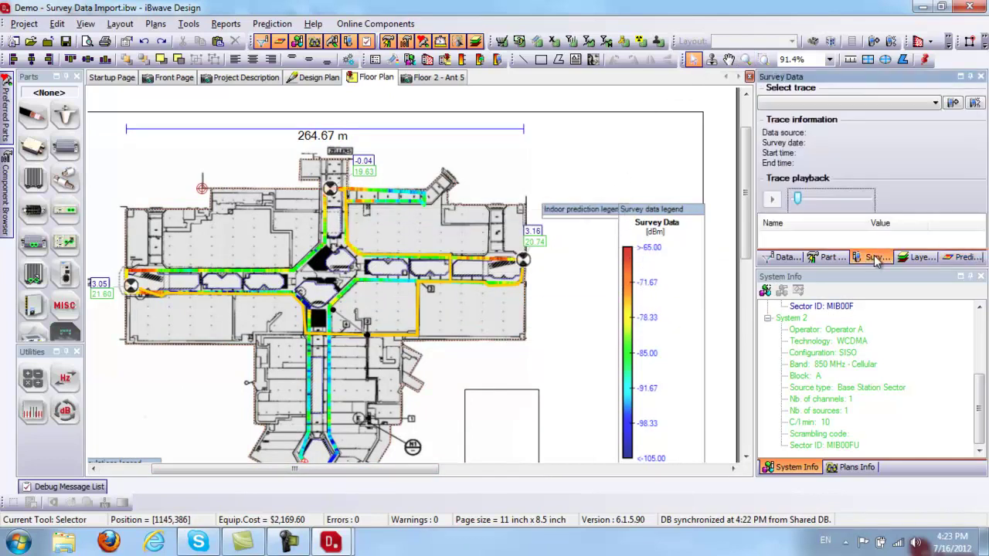
pyautogui.click(953, 103)
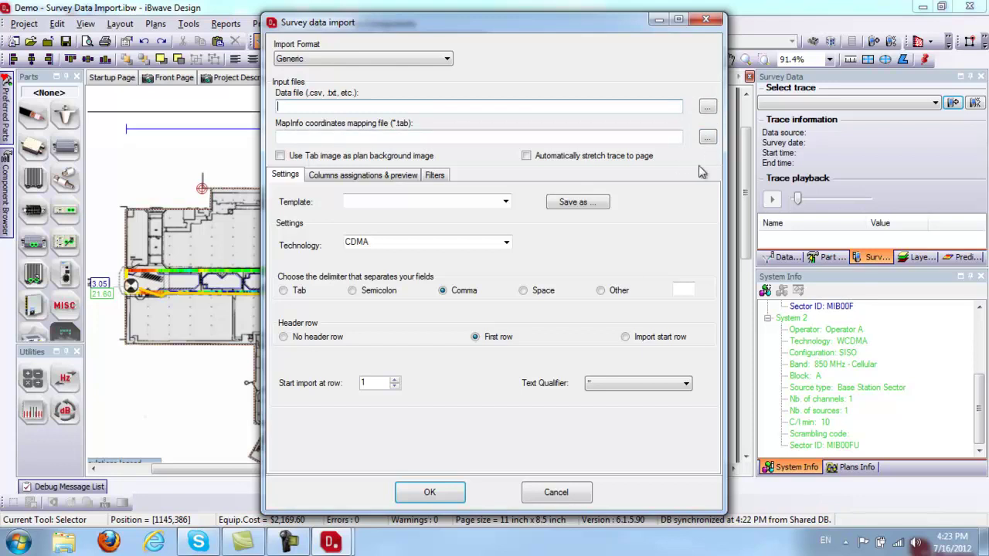
pyautogui.click(545, 496)
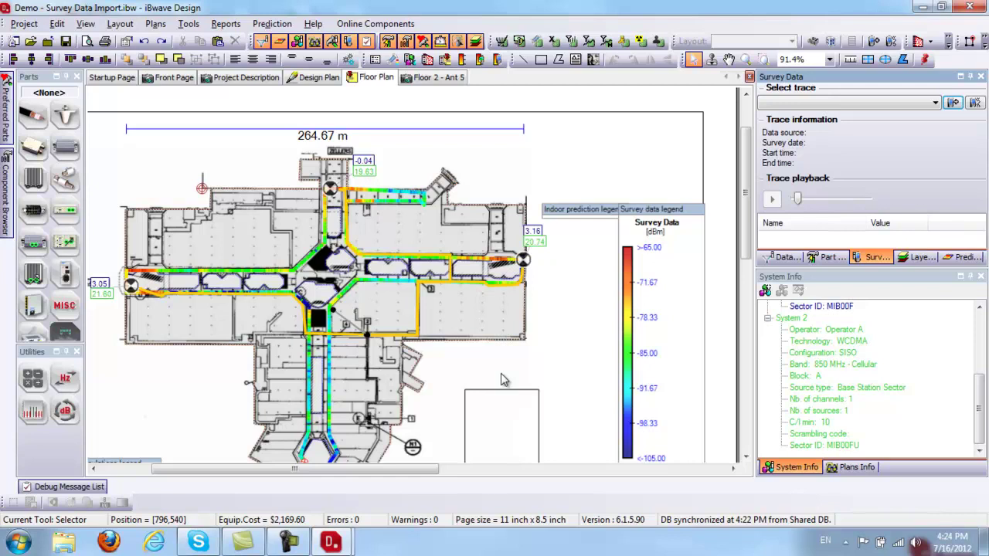
# Display the System 1 signal strength map over the survey trace and check the available reports for Prediction Versus Measured Data
pyautogui.moveTo(387, 470); pyautogui.dragTo(377, 471)
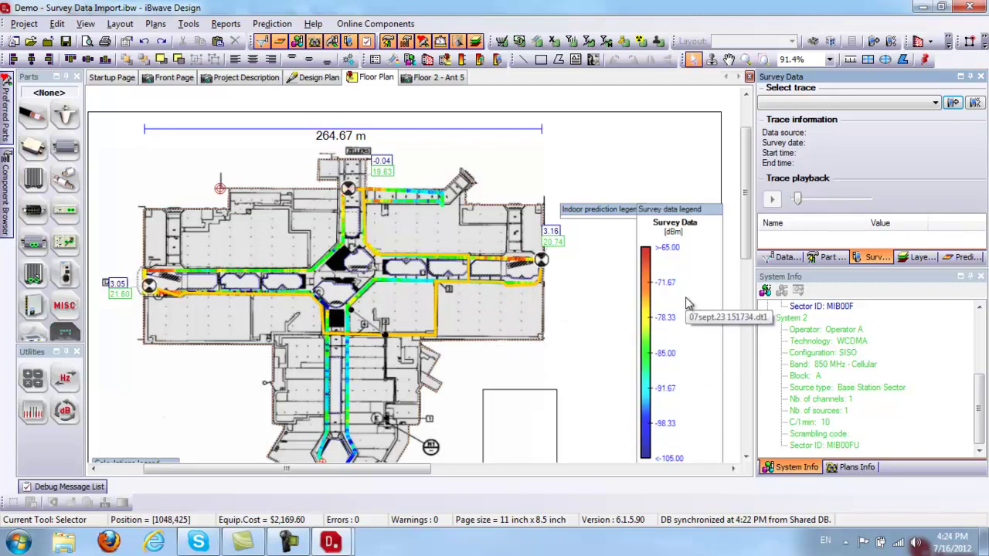
pyautogui.click(964, 260)
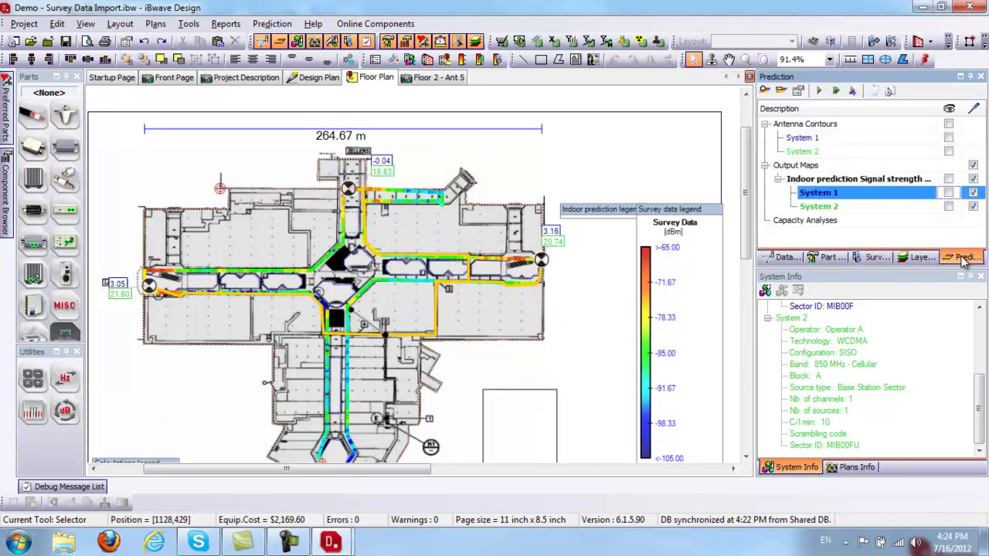
pyautogui.click(950, 193)
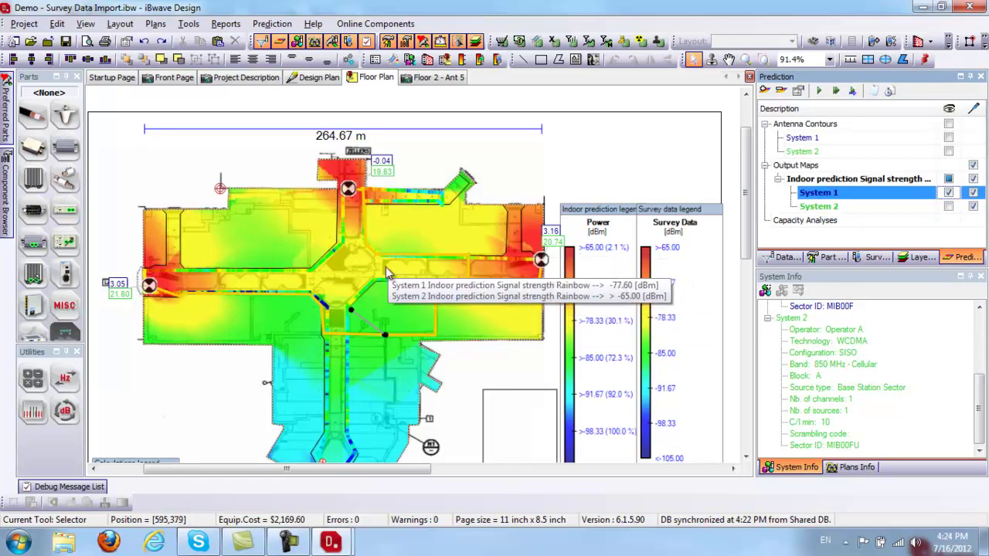
pyautogui.click(226, 24)
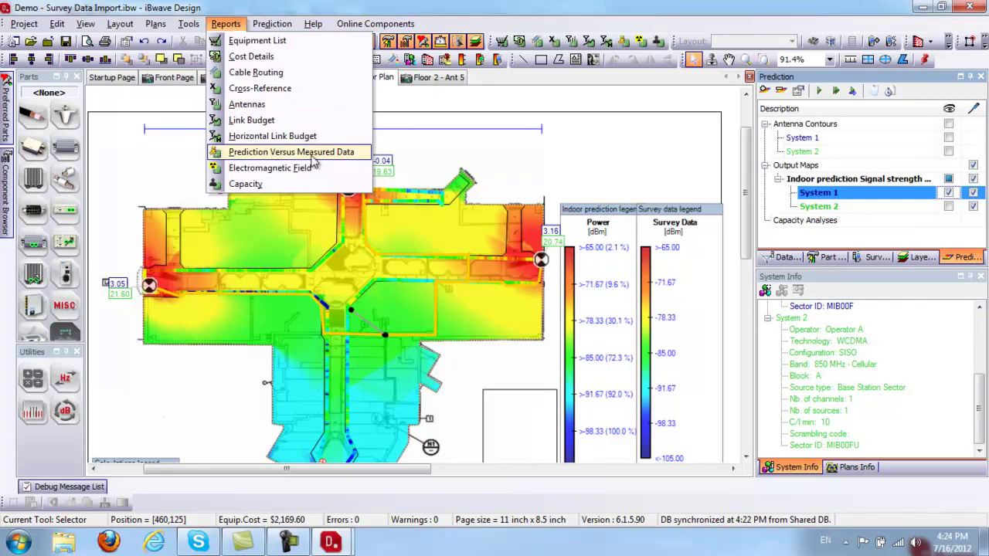
pyautogui.click(453, 150)
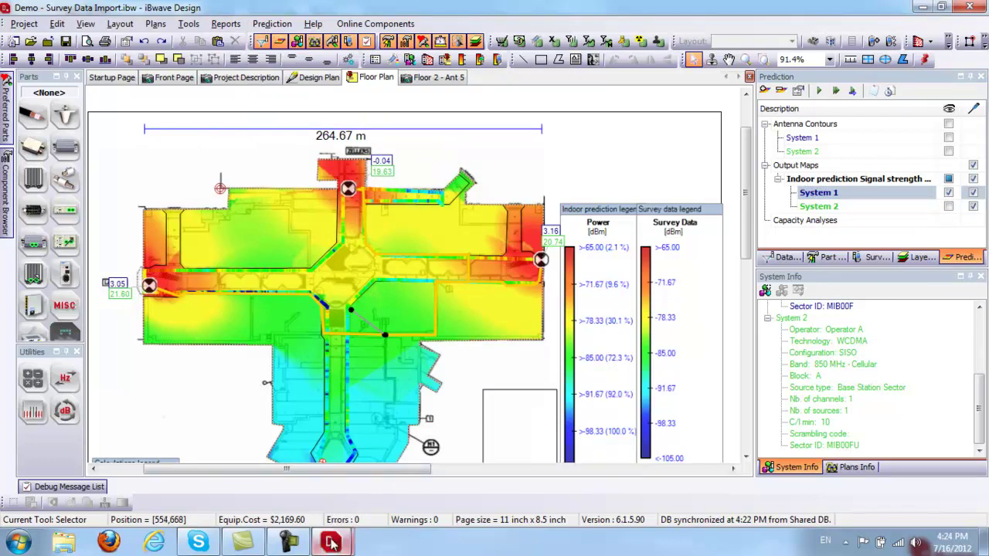
# Switch to the Untitled project and start a Cost Details report
pyautogui.moveTo(331, 543)
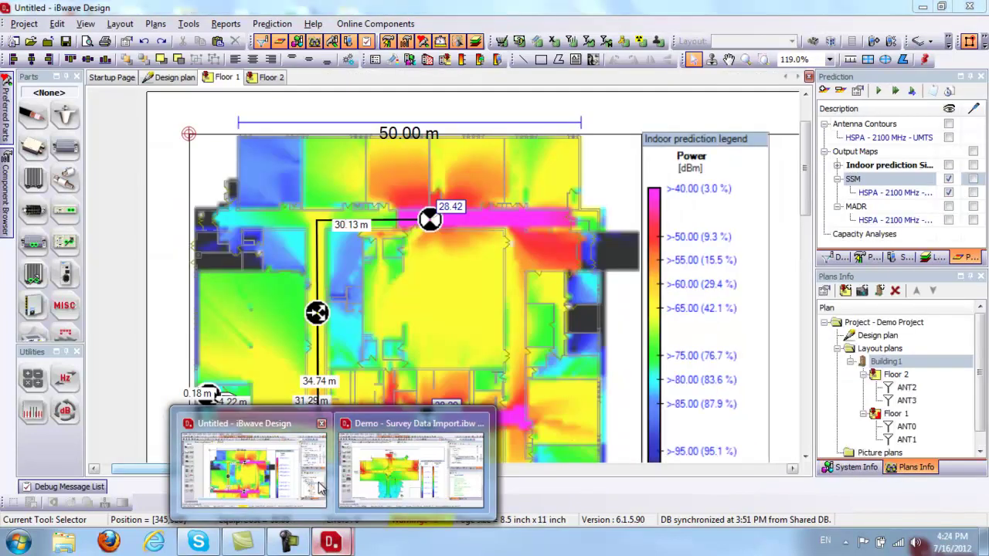
pyautogui.click(321, 487)
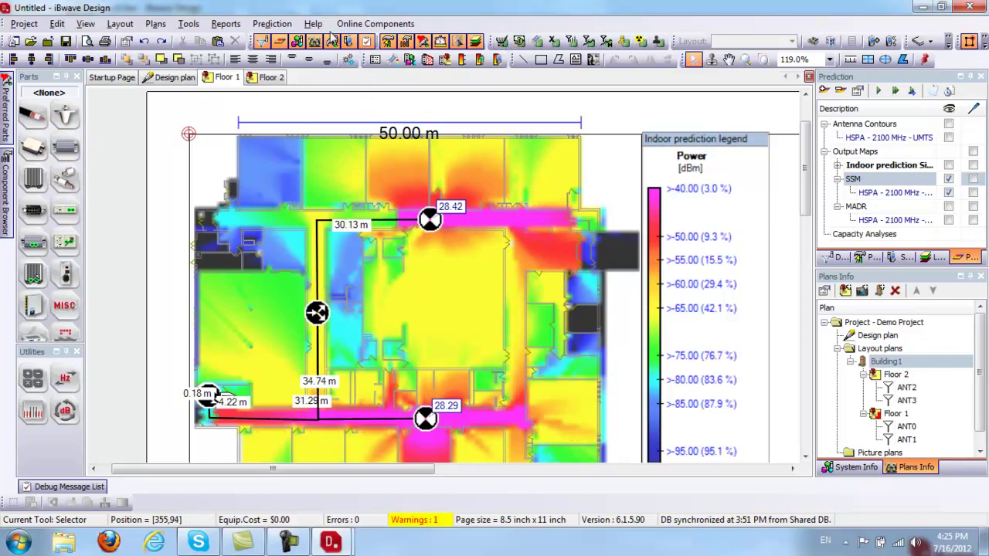
pyautogui.click(225, 23)
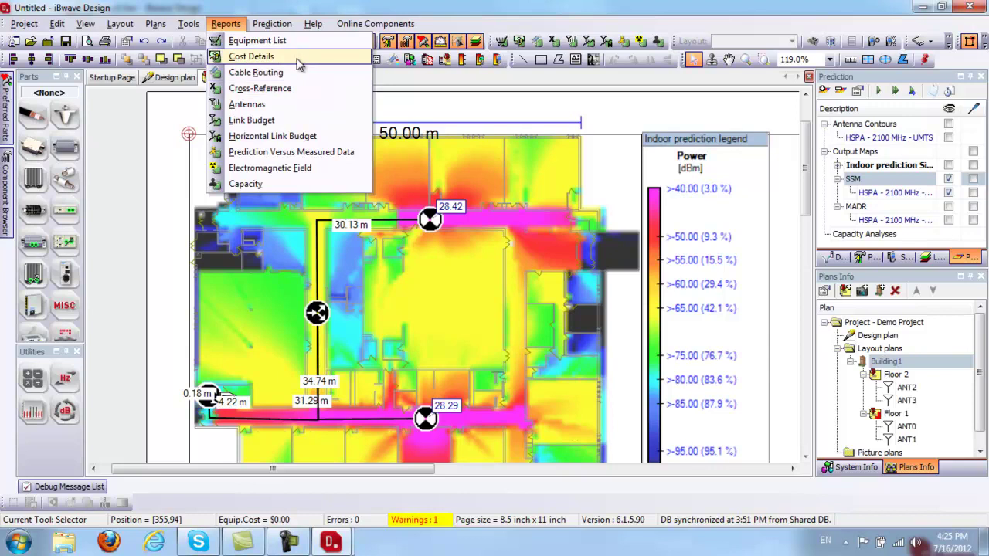
pyautogui.click(298, 64)
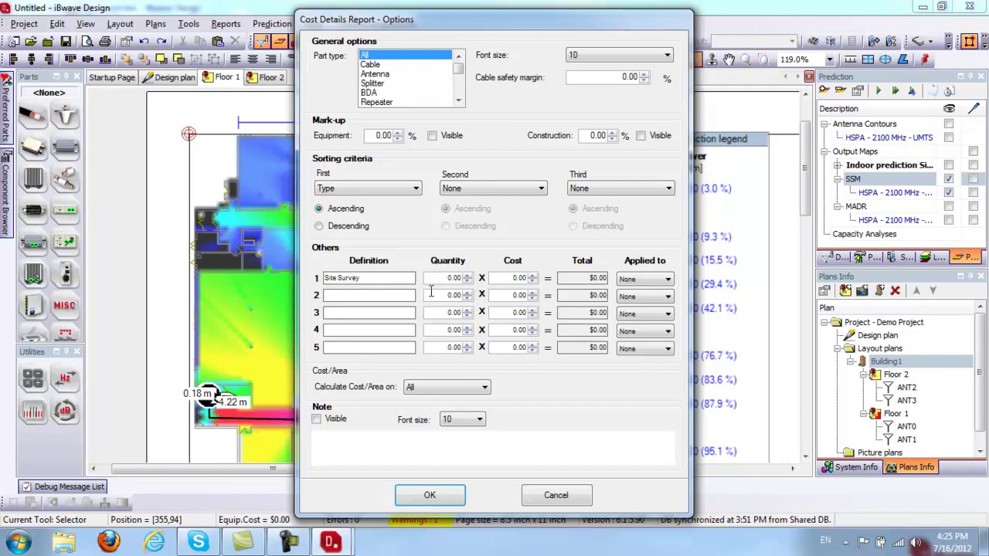
# Set the Site Survey item to quantity 1 and cost 50, apply it to Construction, and generate the cost report
pyautogui.click(466, 275)
pyautogui.click(515, 279)
pyautogui.write('50')
pyautogui.click(668, 280)
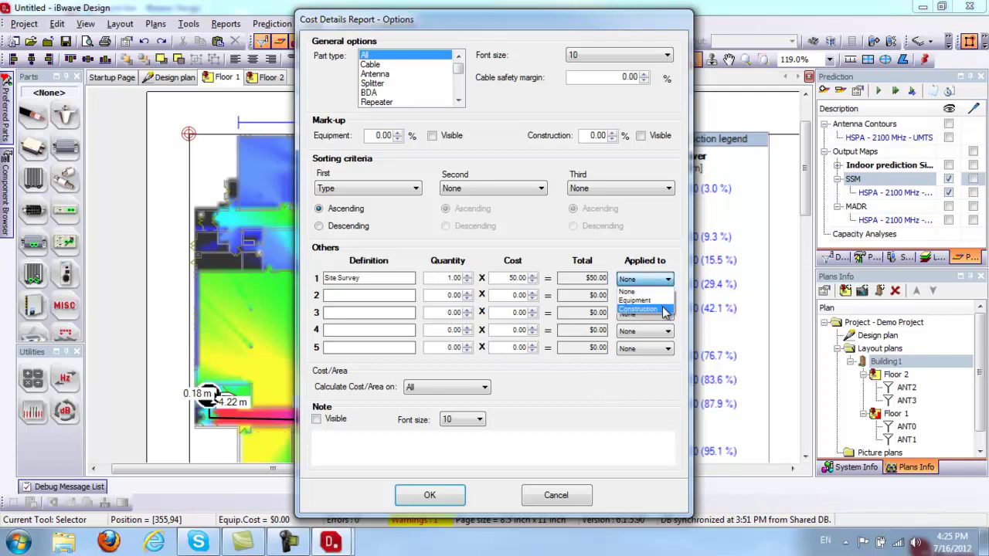
pyautogui.click(665, 311)
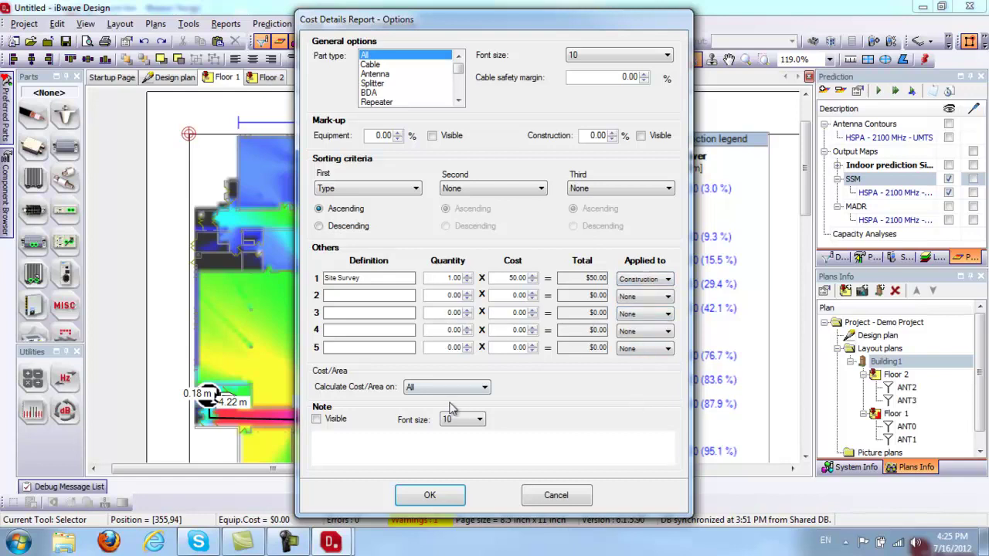
pyautogui.click(439, 499)
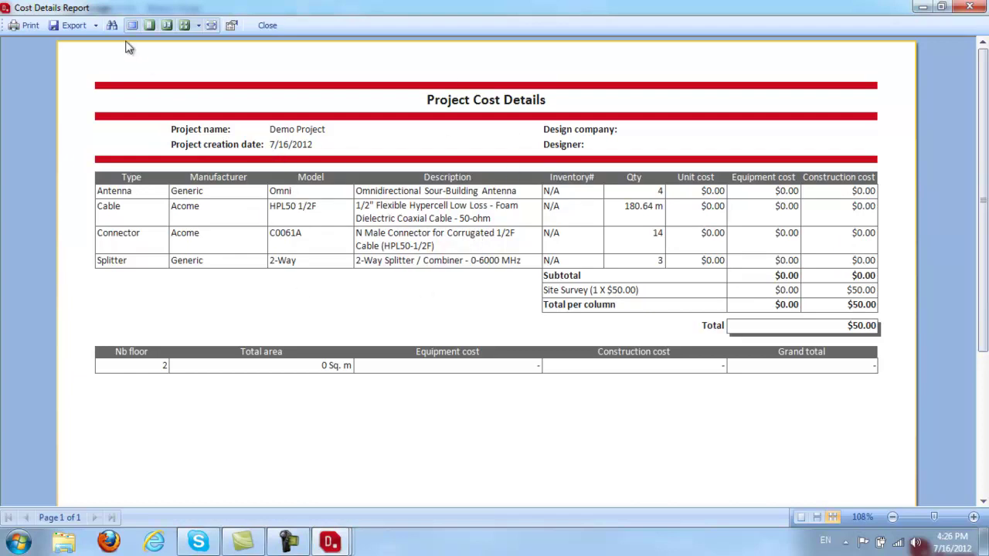
# Review the export formats offered for the cost details report and close it without exporting
pyautogui.click(97, 27)
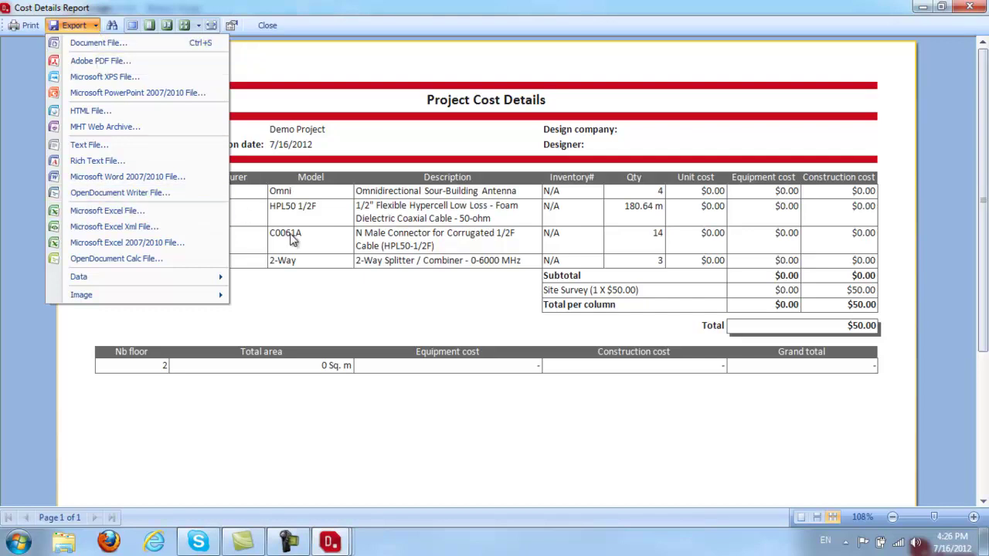
pyautogui.click(347, 265)
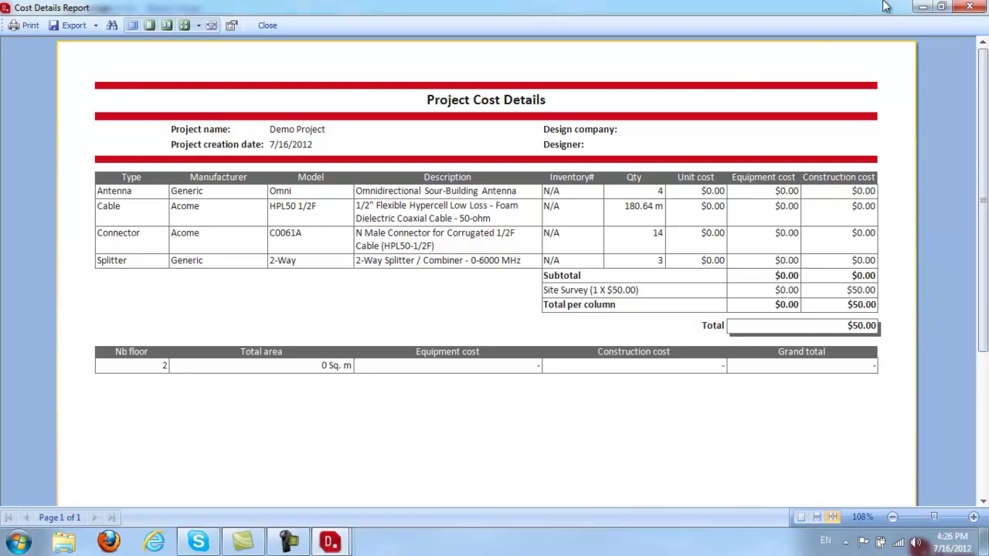
pyautogui.click(970, 6)
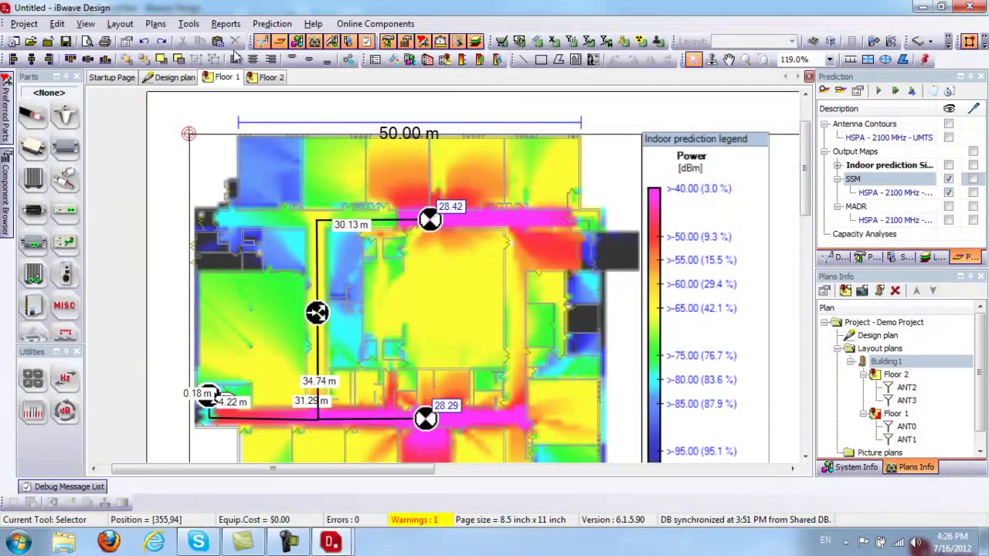
# Generate a Link Budget report for the HSPA - 2100 MHz - UMTS system with the antenna-to-system order
pyautogui.click(225, 23)
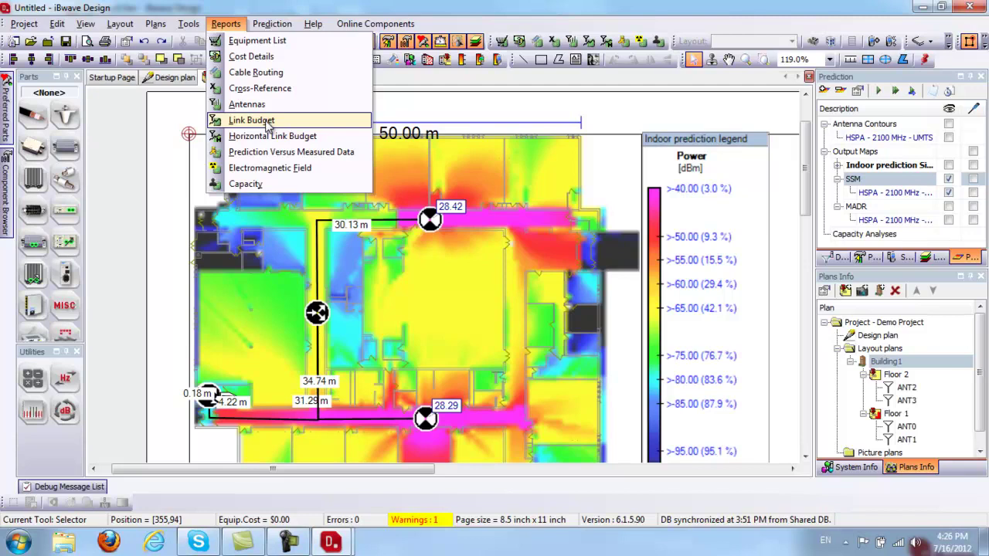
pyautogui.click(268, 123)
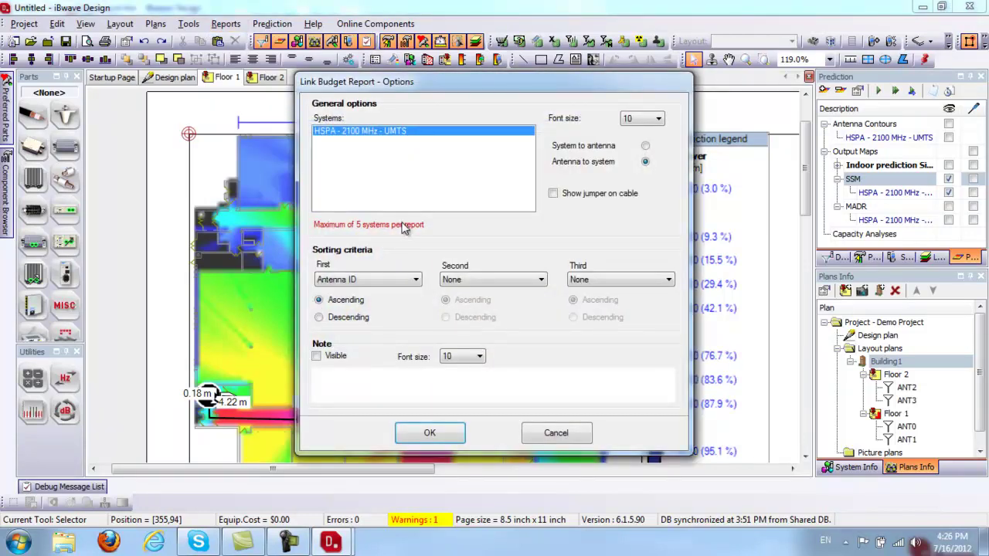
pyautogui.click(459, 424)
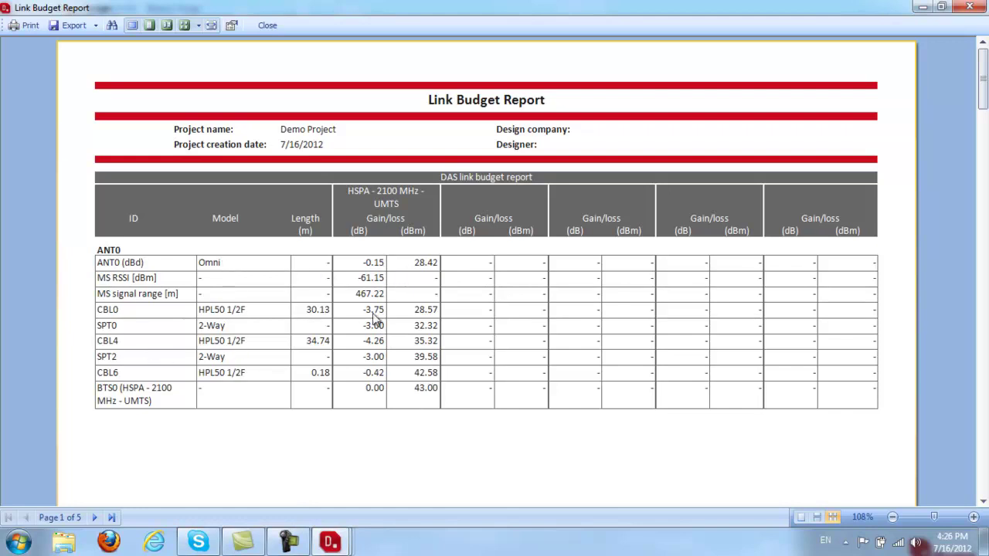
# Examine the link budget report and its export formats, and close it without exporting
pyautogui.moveTo(986, 87)
pyautogui.mouseDown()
pyautogui.moveTo(985, 414)
pyautogui.moveTo(984, 77)
pyautogui.mouseUp()
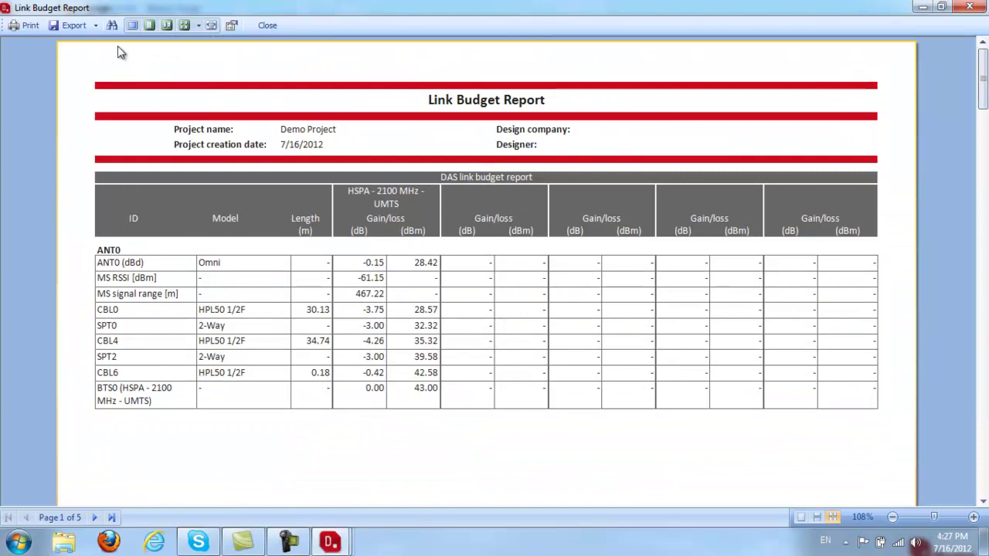
pyautogui.click(94, 27)
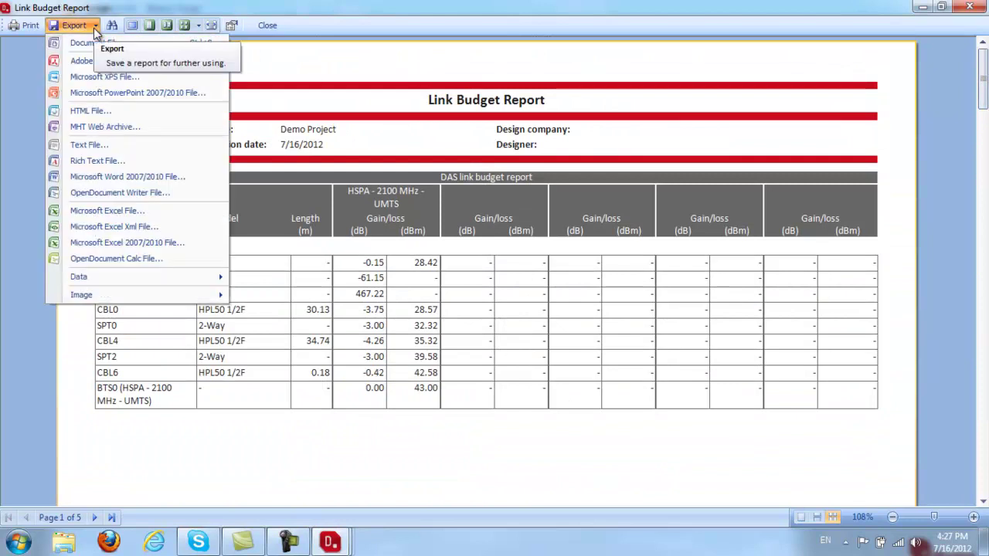
pyautogui.click(980, 8)
pyautogui.click(980, 8)
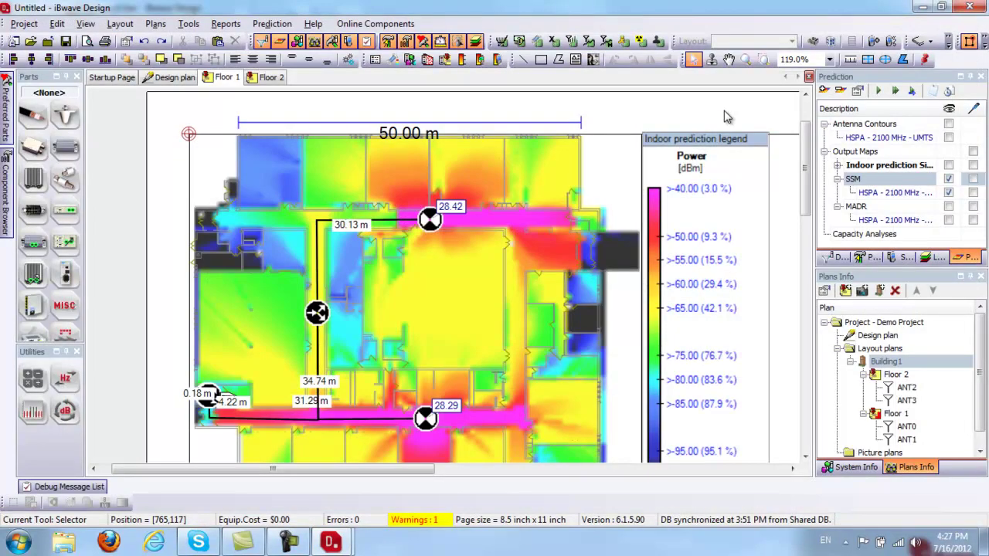
# Open the components database from the C:\Database path in the Database Editor and look over its component list
pyautogui.click(188, 24)
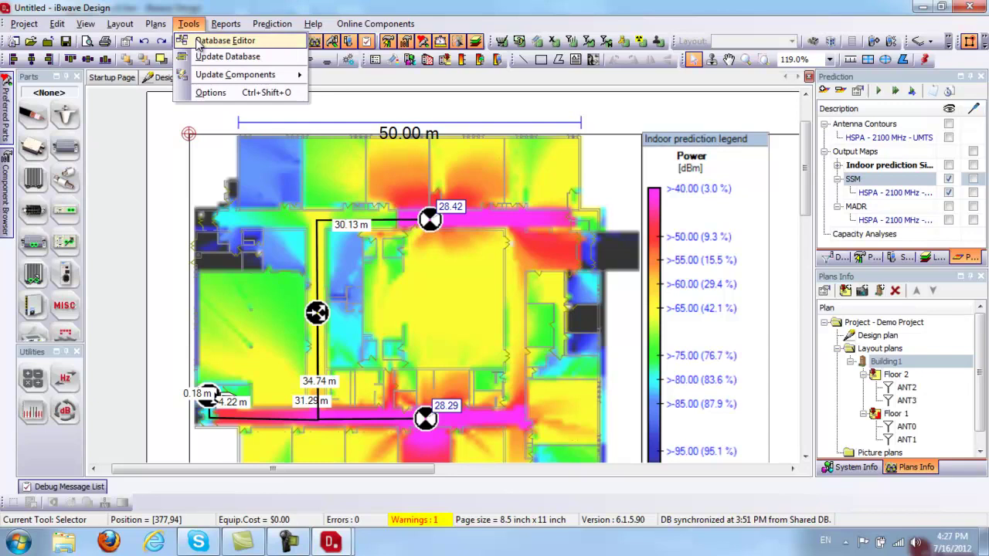
pyautogui.click(199, 43)
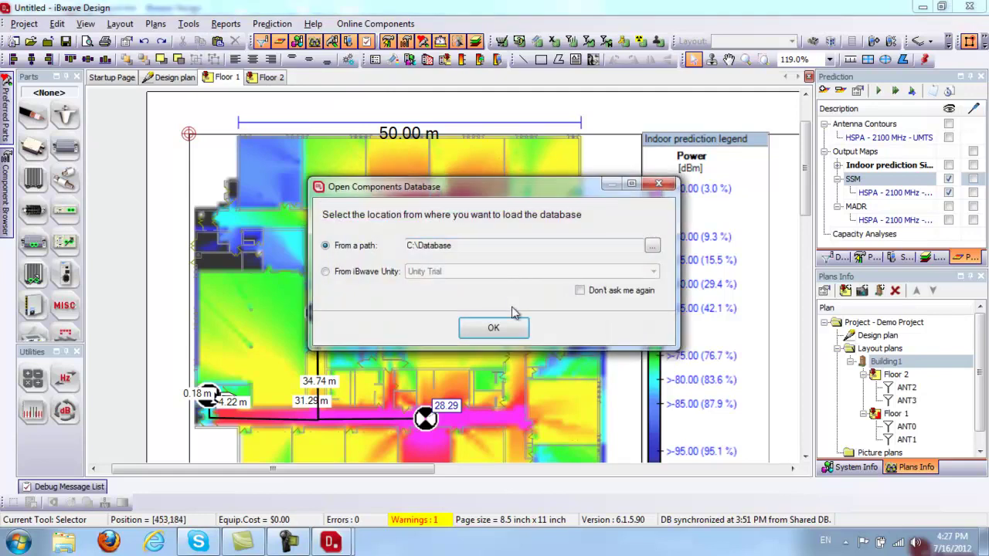
pyautogui.click(514, 328)
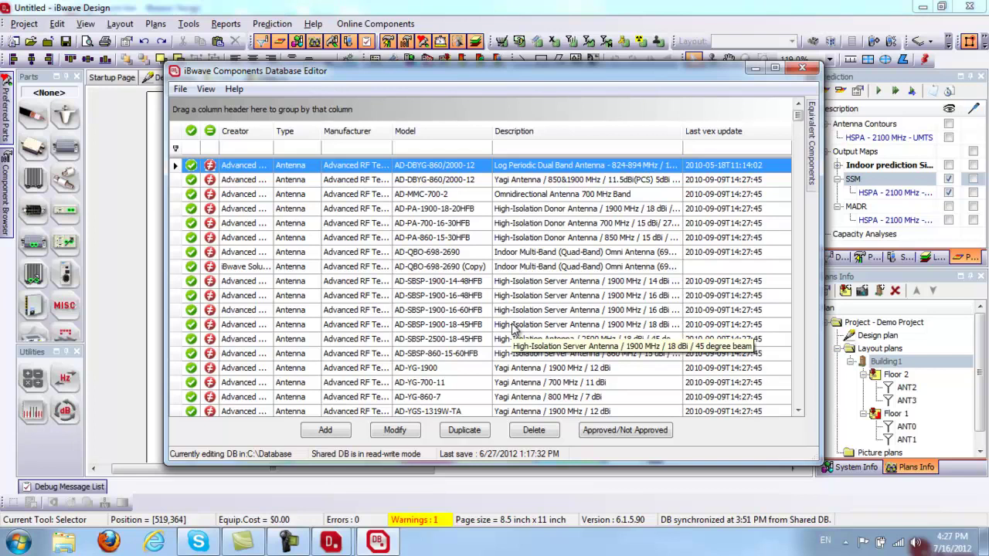
pyautogui.moveTo(799, 116)
pyautogui.mouseDown()
pyautogui.moveTo(801, 336)
pyautogui.moveTo(809, 104)
pyautogui.mouseUp()
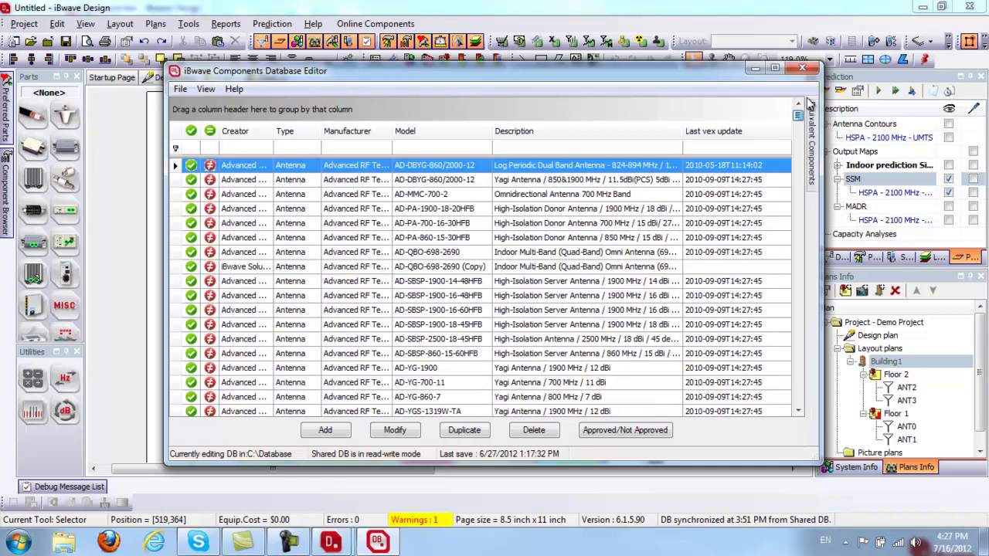
# Filter the component list by type with "spl" to view the splitters, and clear the filter
pyautogui.click(299, 147)
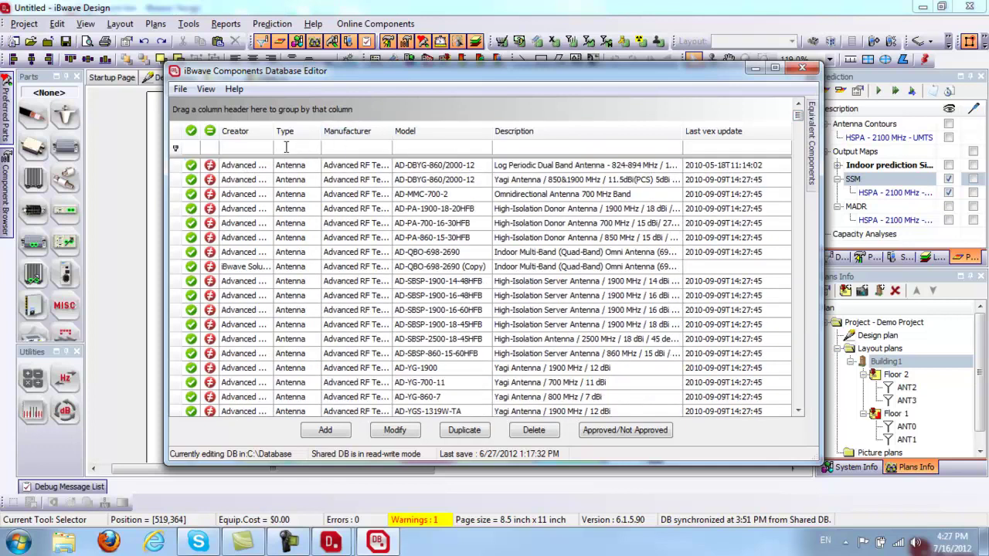
pyautogui.write('spl')
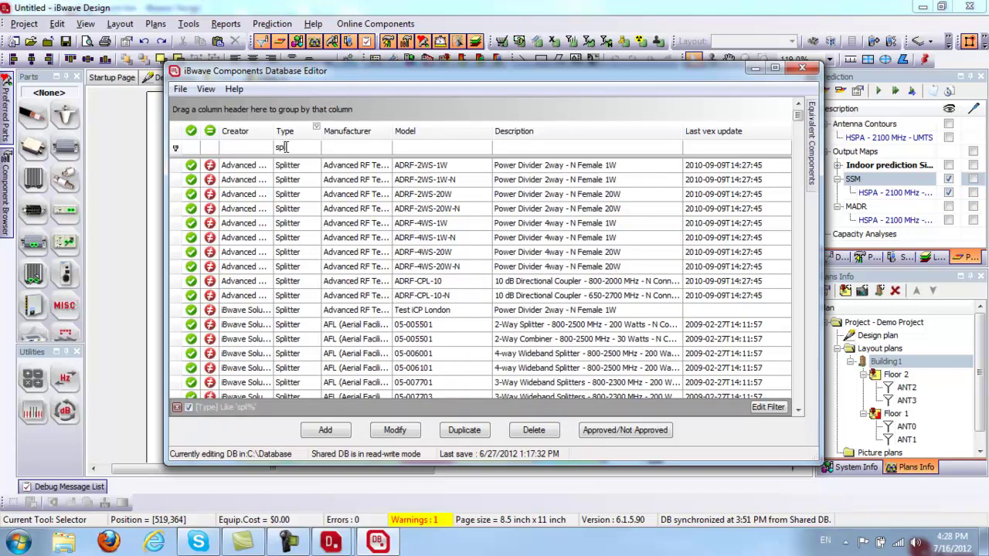
pyautogui.press('BackSpace')
pyautogui.press('BackSpace')
pyautogui.press('BackSpace')
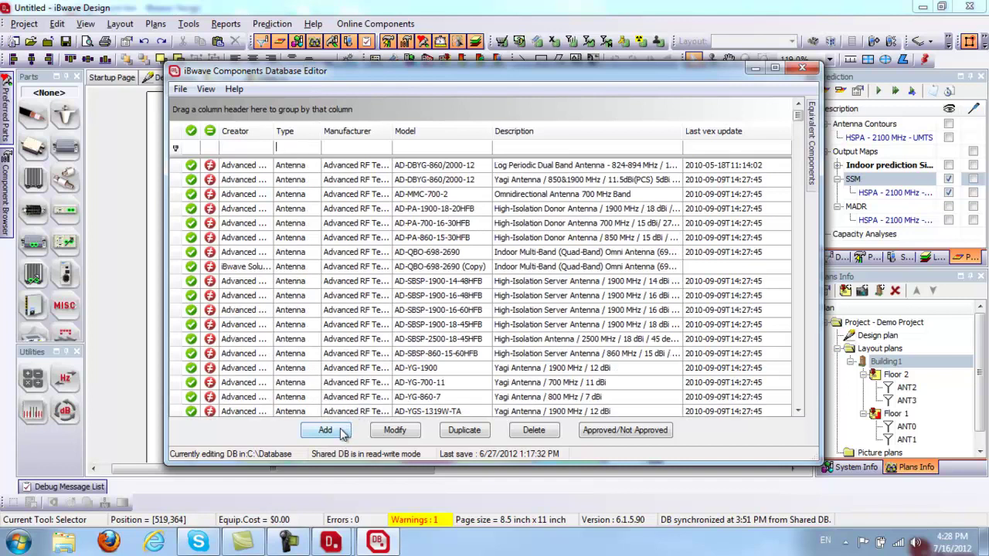
# Mark the AD-SBSP-2500-18-45HFB antenna as not approved, restore its approval, and close the Database Editor without saving
pyautogui.click(468, 340)
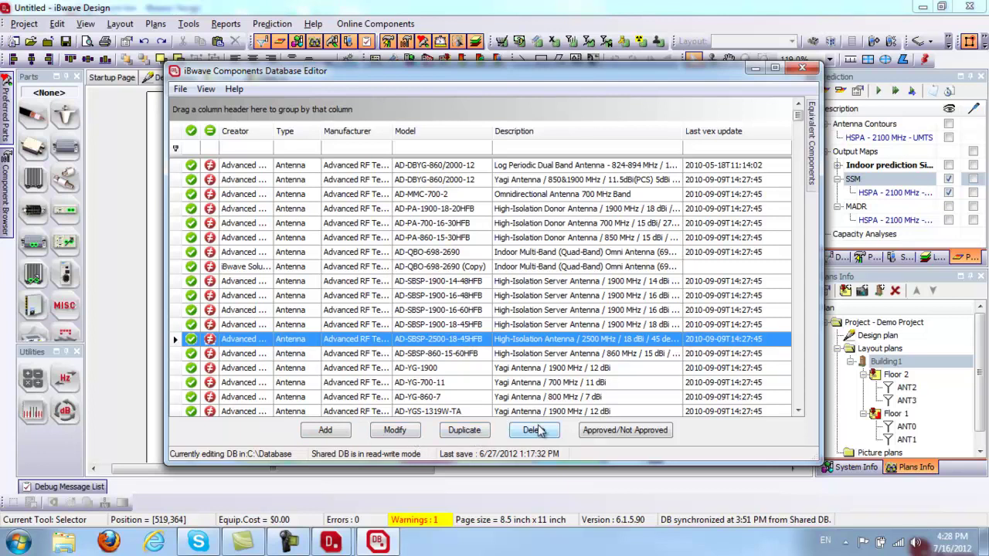
pyautogui.click(635, 438)
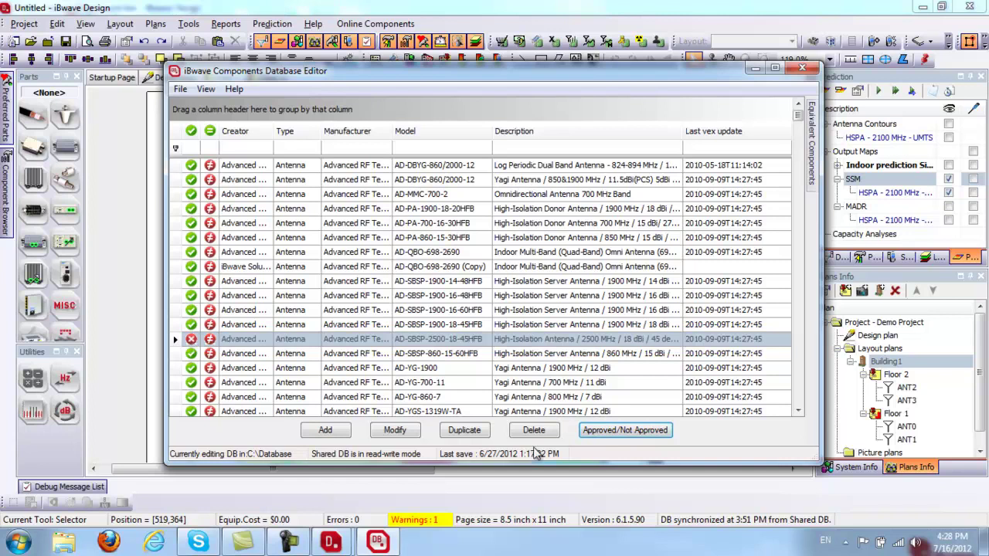
pyautogui.click(622, 433)
pyautogui.click(802, 70)
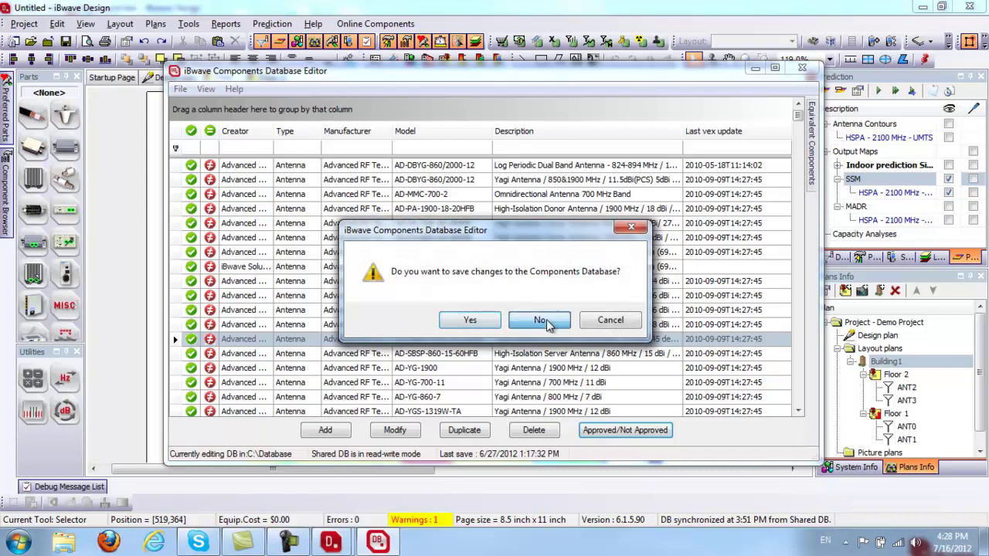
pyautogui.click(543, 322)
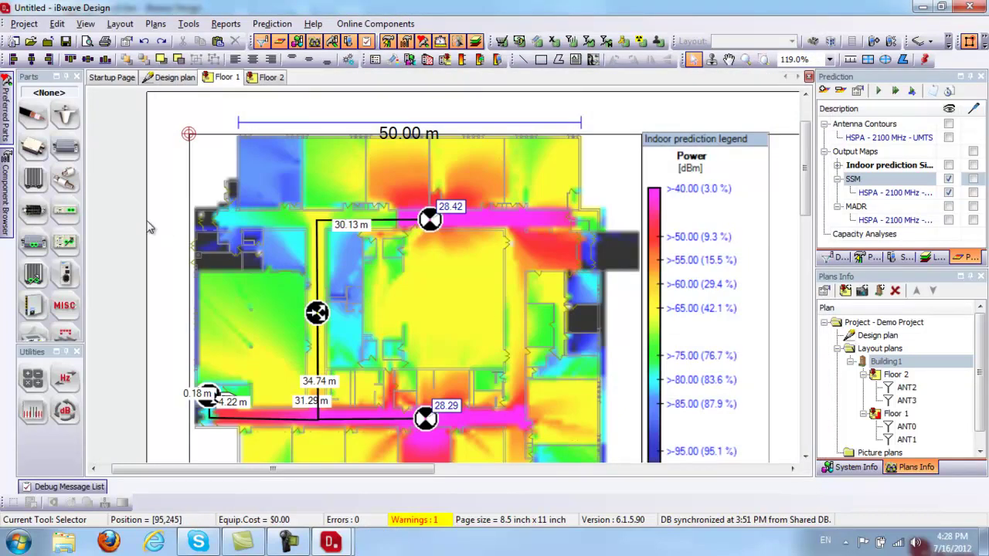
# Search the Component Browser for "andrew" and look over the matching antennas and the models in the Cable type group
pyautogui.moveTo(4, 219)
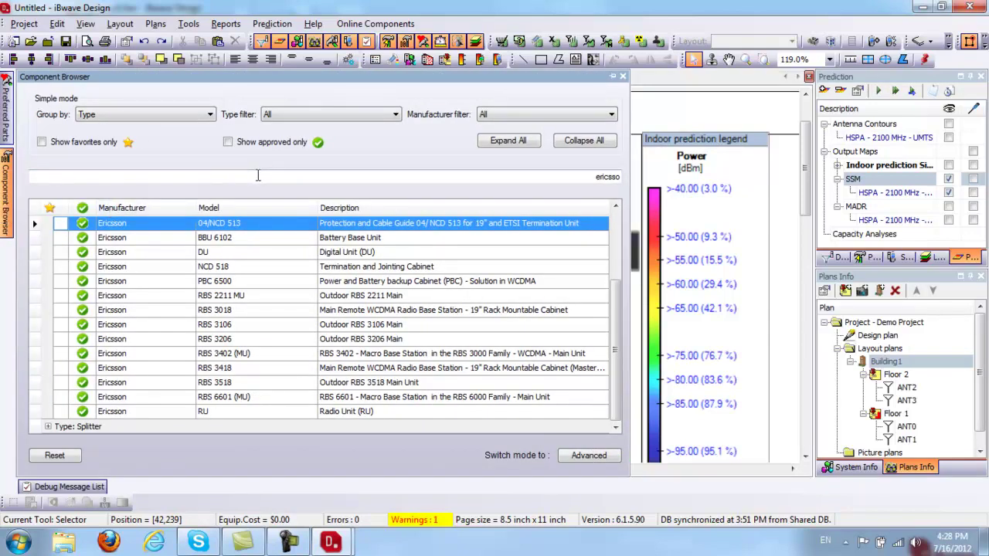
pyautogui.click(258, 176)
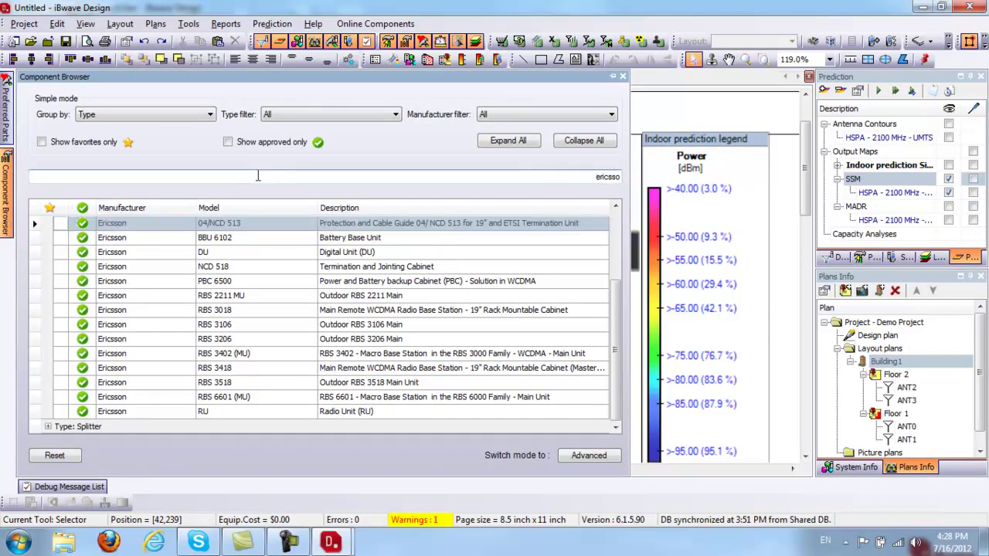
pyautogui.moveTo(596, 176); pyautogui.dragTo(650, 182)
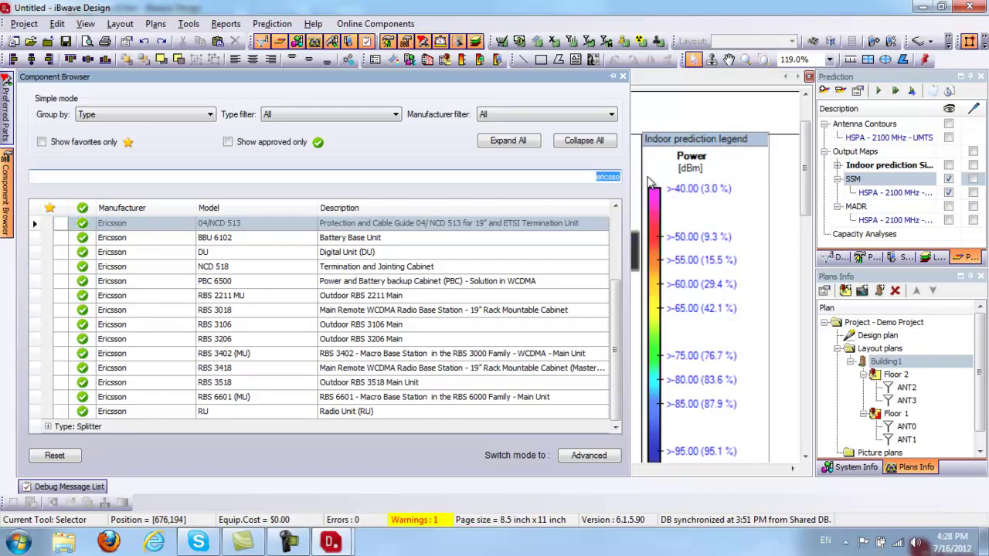
pyautogui.press('BackSpace')
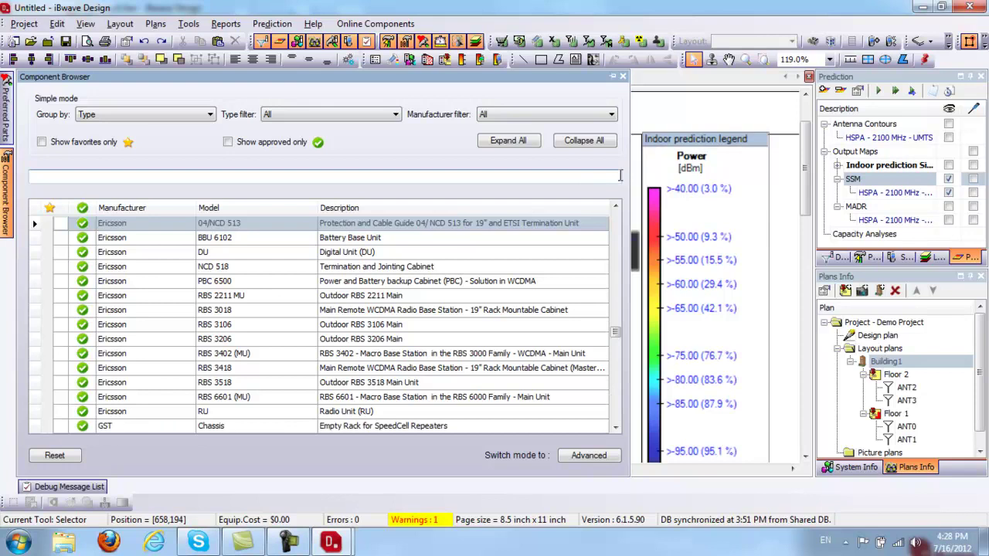
pyautogui.write('andrew')
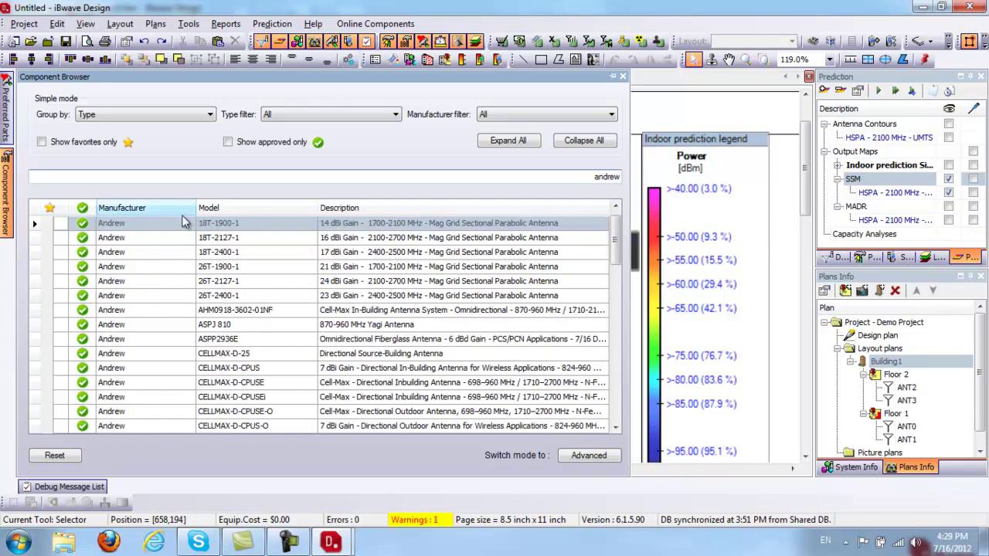
pyautogui.moveTo(622, 244); pyautogui.dragTo(618, 402)
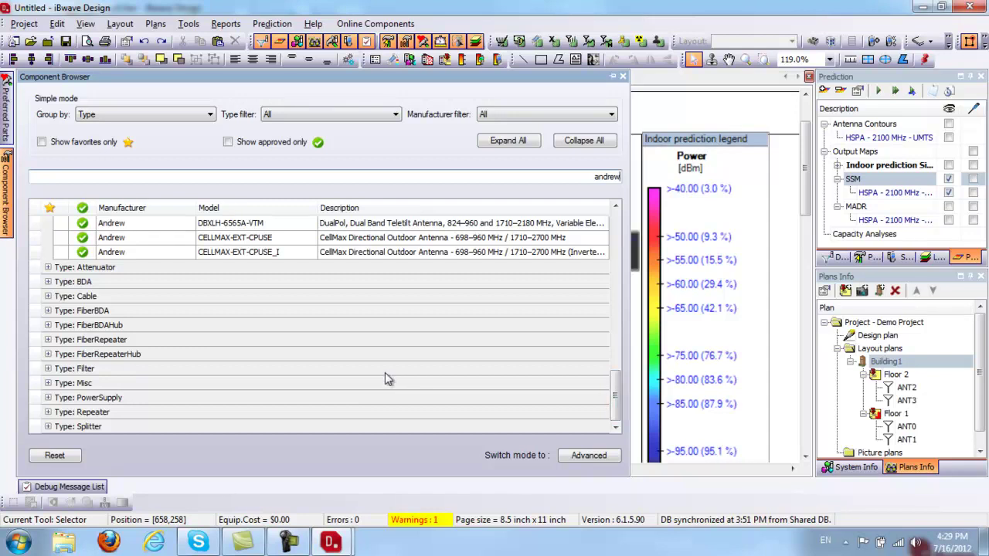
pyautogui.click(49, 297)
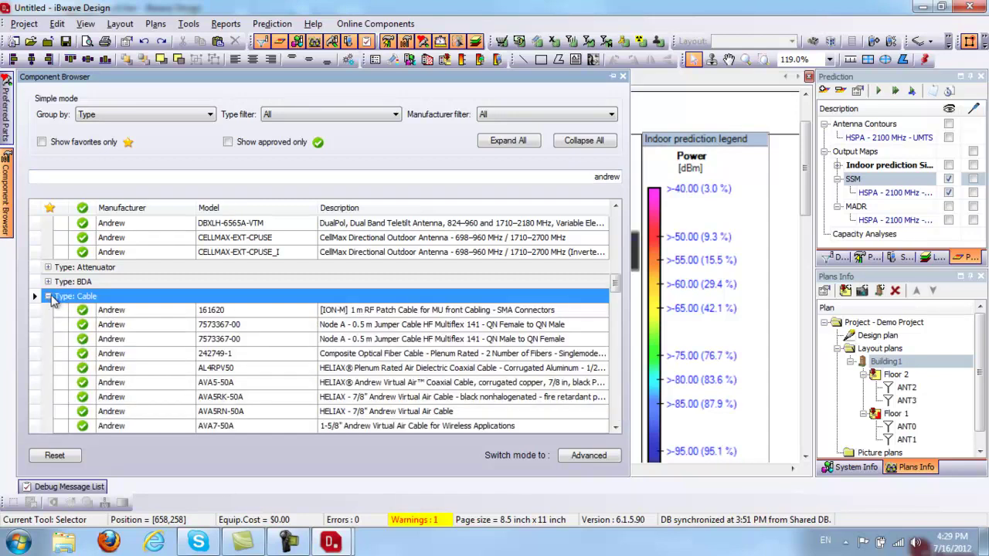
pyautogui.click(48, 297)
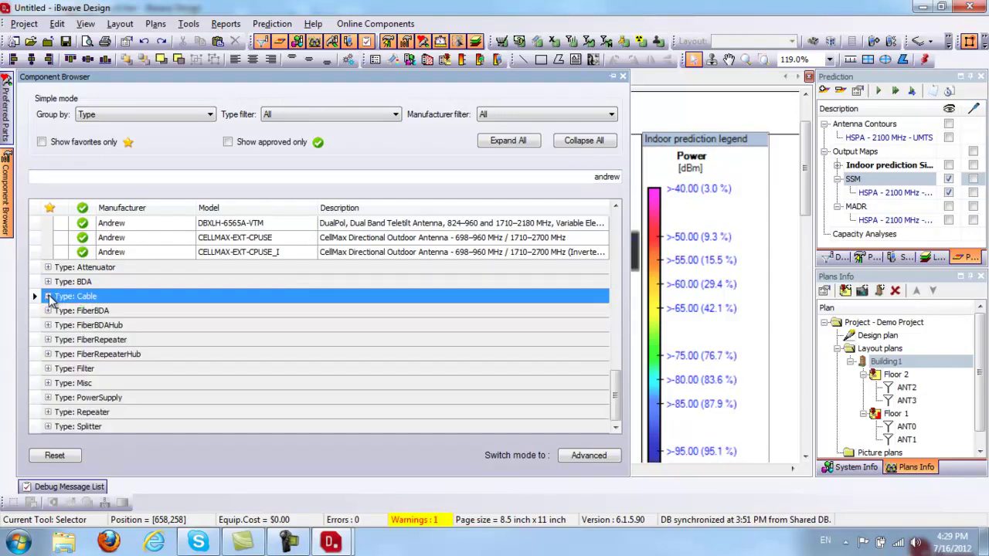
# Examine the properties of the Andrew CELLMAX-D-CPUSE antenna from the Component Browser, and close the part selection without placing it
pyautogui.doubleClick(589, 180)
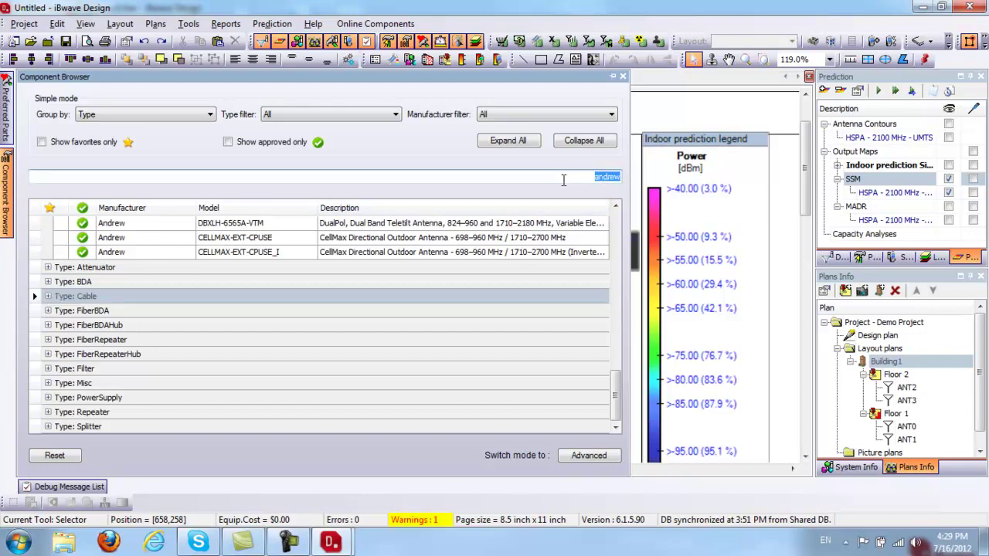
pyautogui.moveTo(615, 398); pyautogui.dragTo(615, 263)
pyautogui.doubleClick(450, 282)
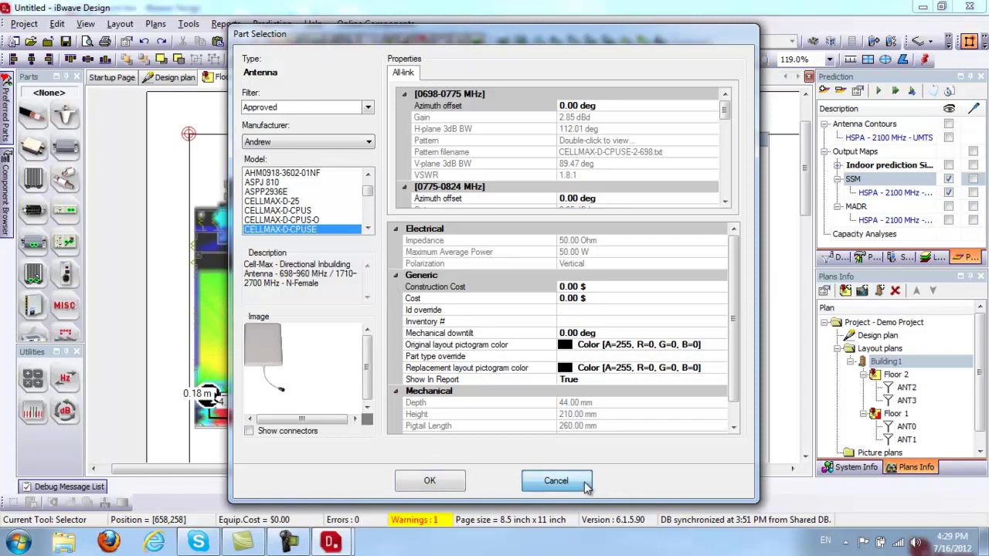
pyautogui.click(550, 480)
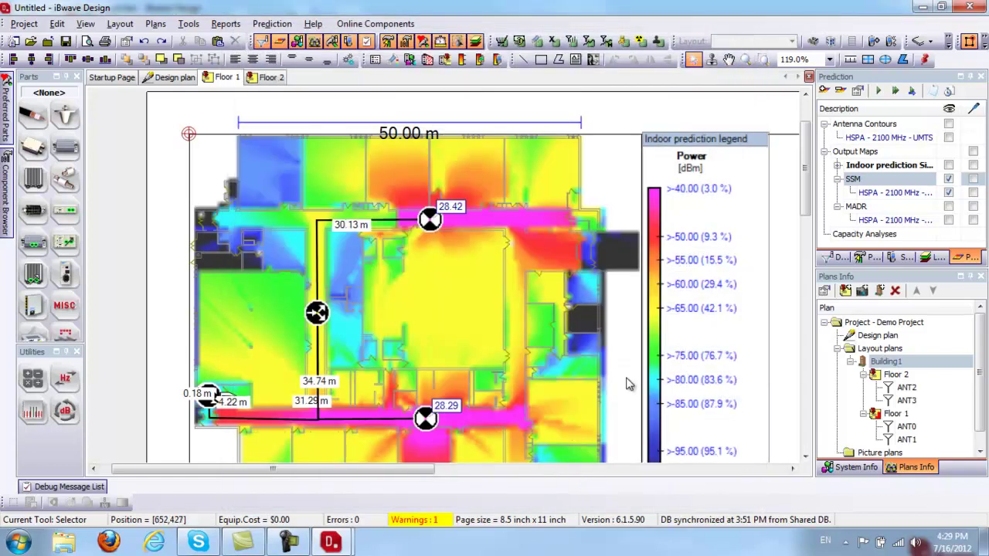